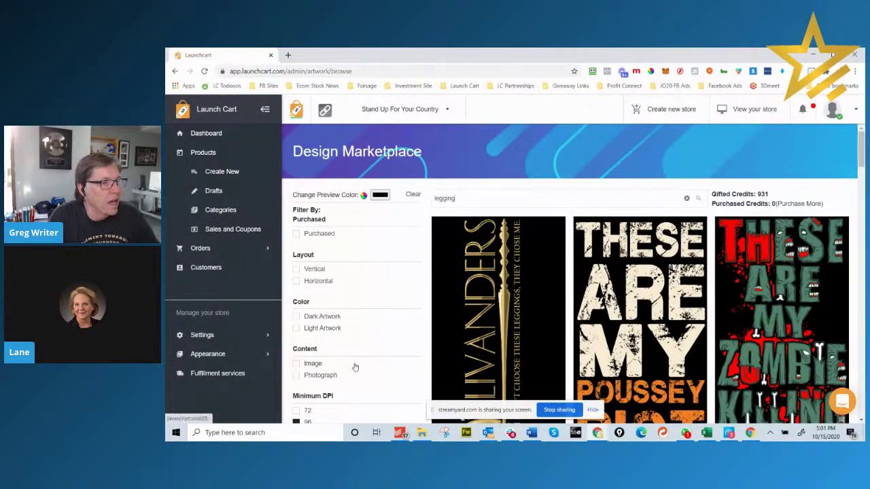
Look through the legging artwork results in the Design Marketplace, from the slogan designs down to the galaxy patterns
scroll(571, 272, "down", 5)
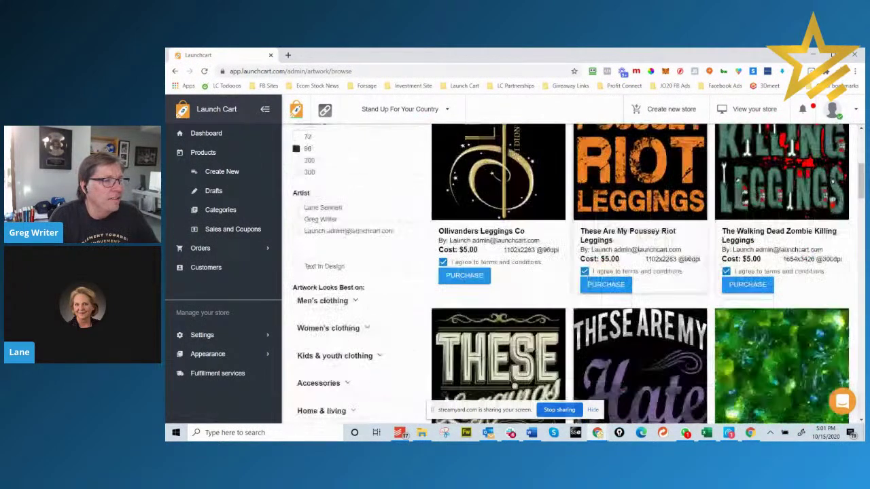
scroll(588, 282, "down", 5)
scroll(589, 282, "up", 7)
scroll(588, 281, "up", 3)
scroll(653, 268, "down", 3)
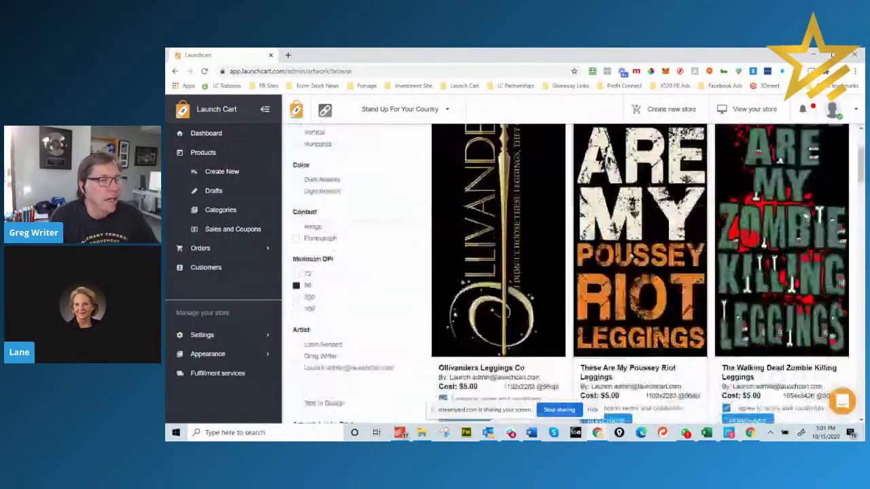
scroll(667, 261, "down", 9)
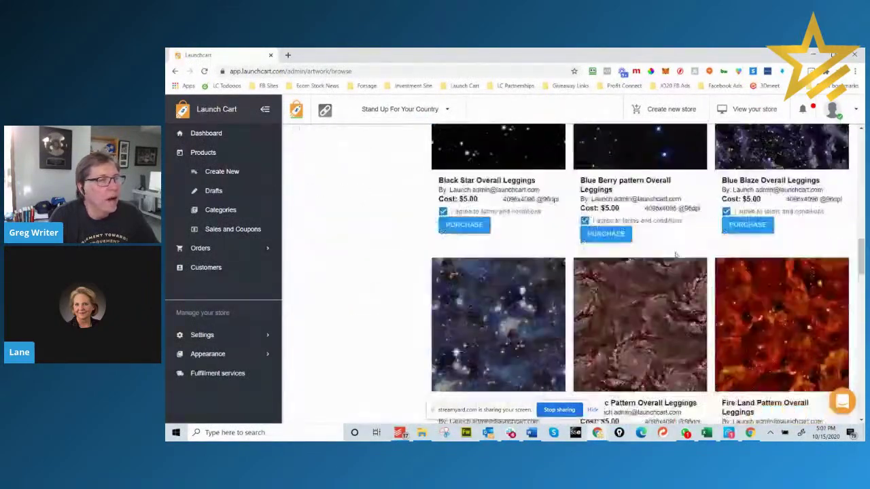
scroll(676, 256, "down", 12)
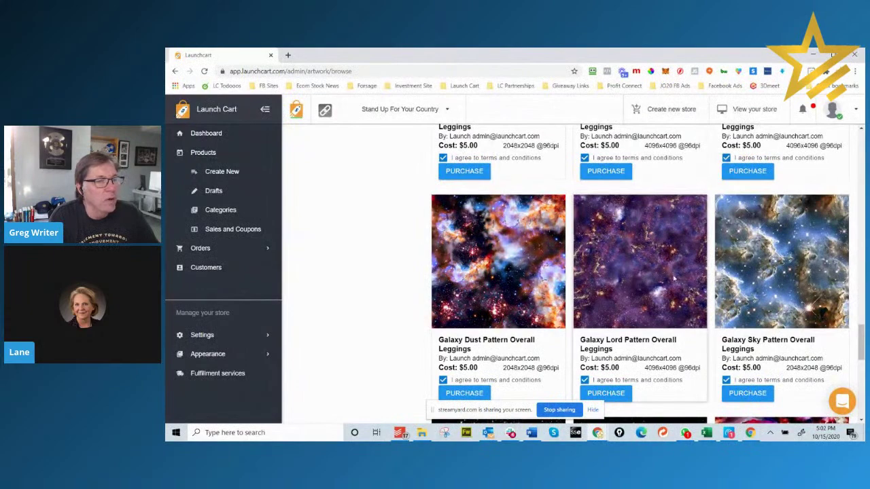
scroll(673, 278, "down", 6)
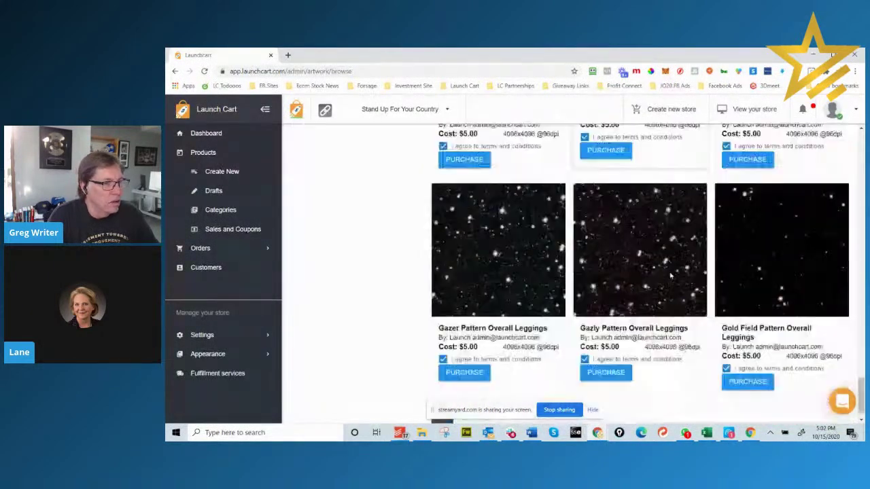
scroll(631, 264, "up", 15)
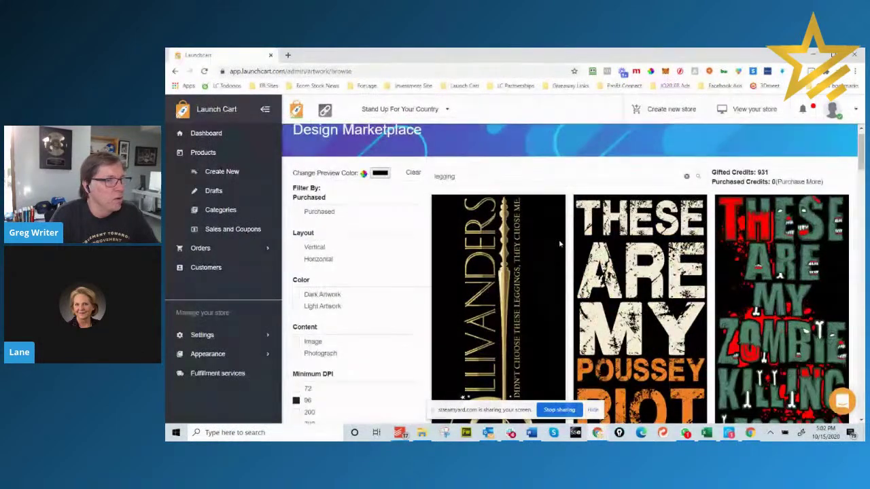
Examine the overall leggings patterns again and highlight the cost of the Black Star Overall Leggings design
scroll(547, 257, "down", 10)
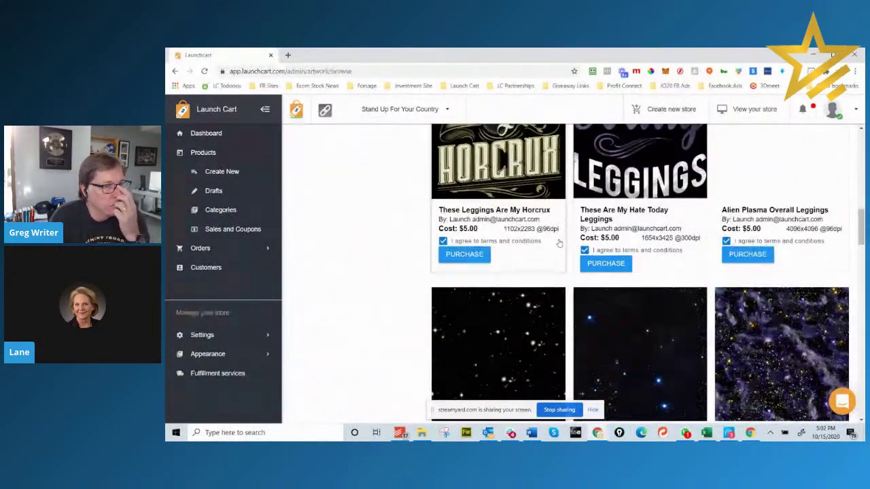
scroll(631, 242, "down", 1)
scroll(645, 243, "down", 1)
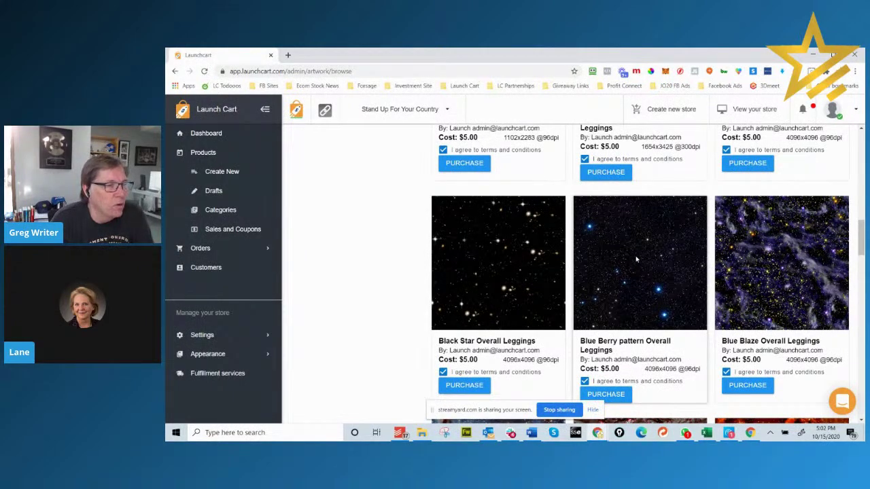
scroll(636, 259, "down", 2)
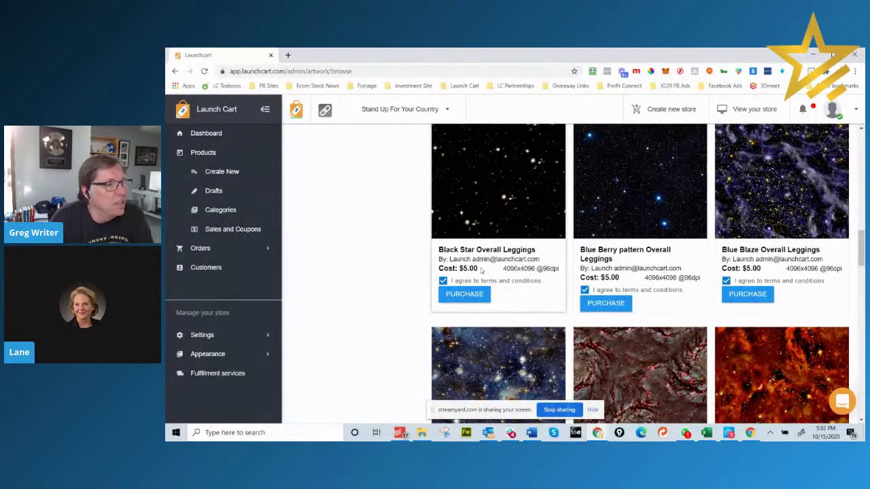
left_click_drag(468, 268, 450, 261)
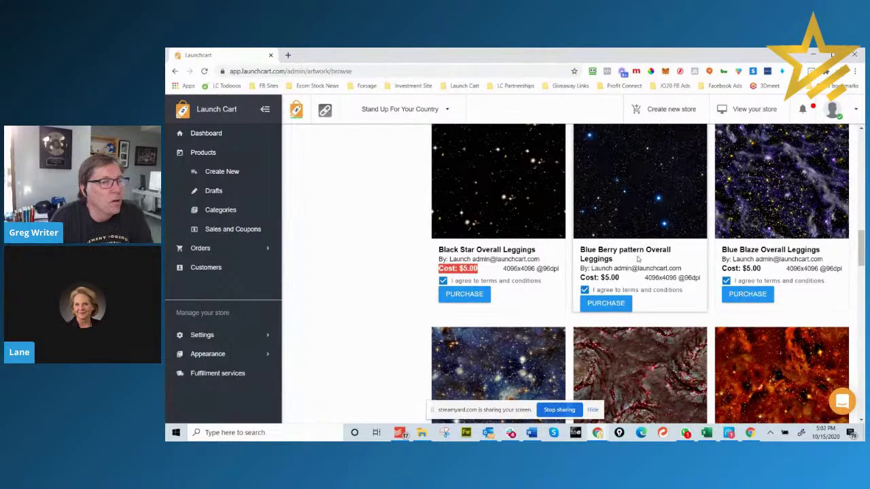
scroll(782, 224, "up", 1)
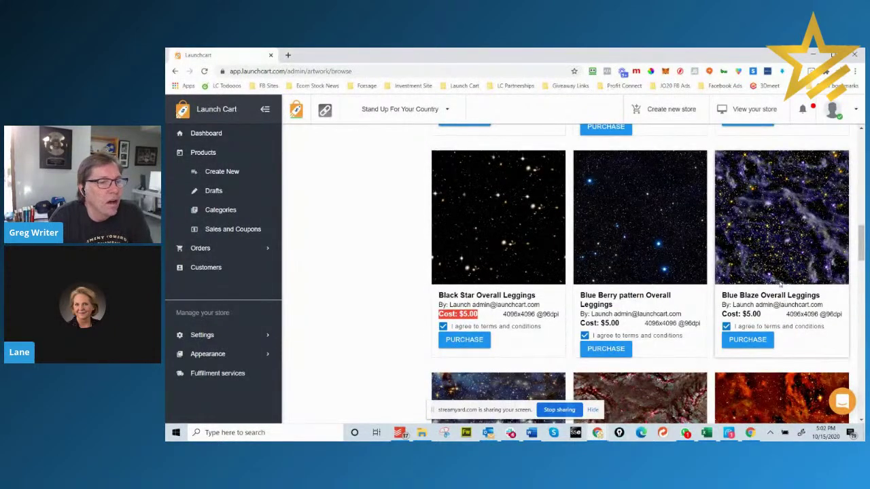
Replace the marketplace search term with "flag" and run the search
scroll(781, 284, "up", 20)
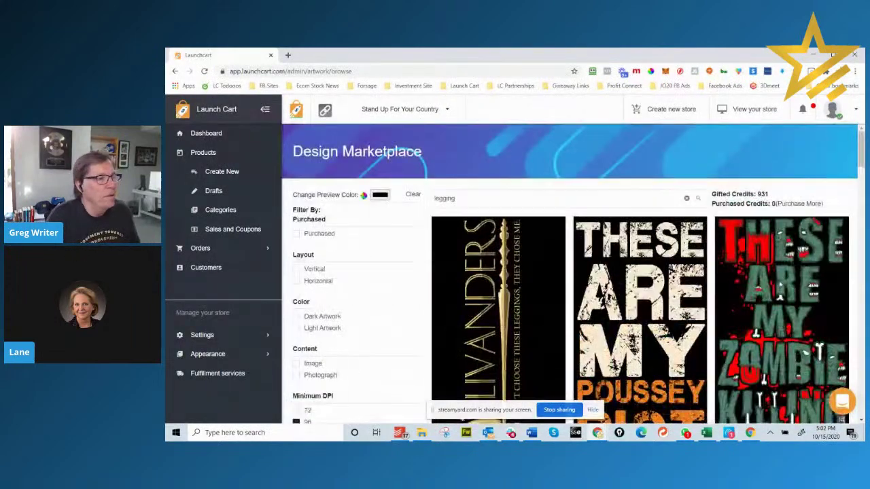
left_click_drag(512, 205, 409, 206)
key("BackSpace")
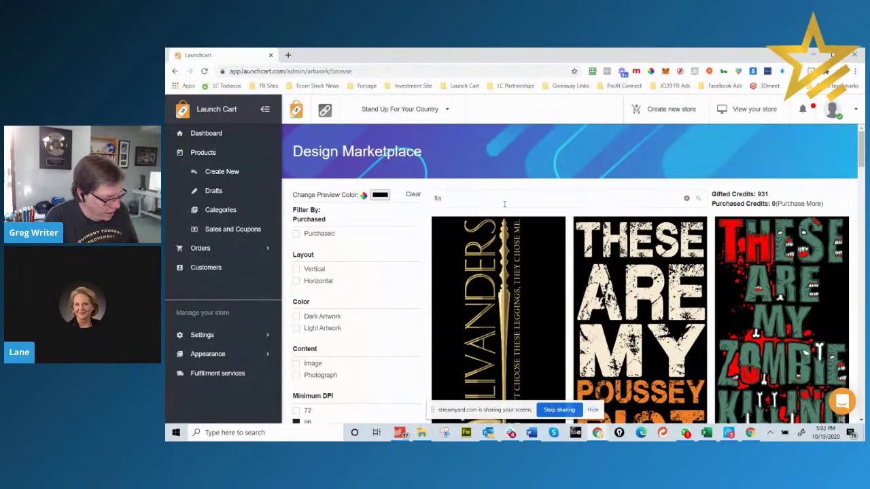
key("Return")
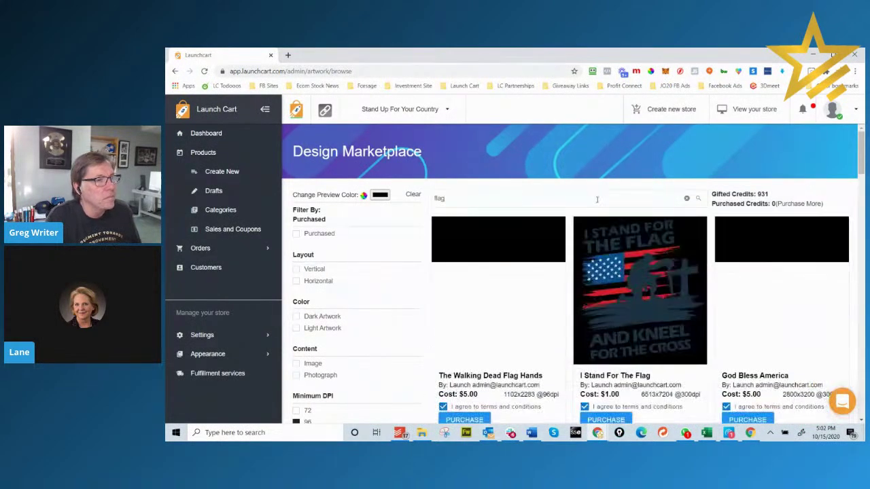
Look through the flag artwork, examining the "Stand Up For Your Country" designs and their costs and resolutions
scroll(596, 199, "down", 5)
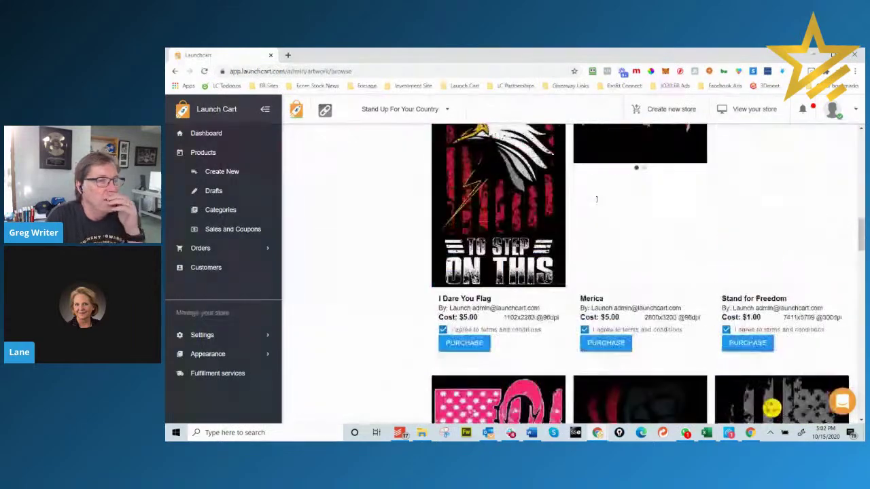
scroll(596, 199, "down", 15)
scroll(597, 199, "down", 10)
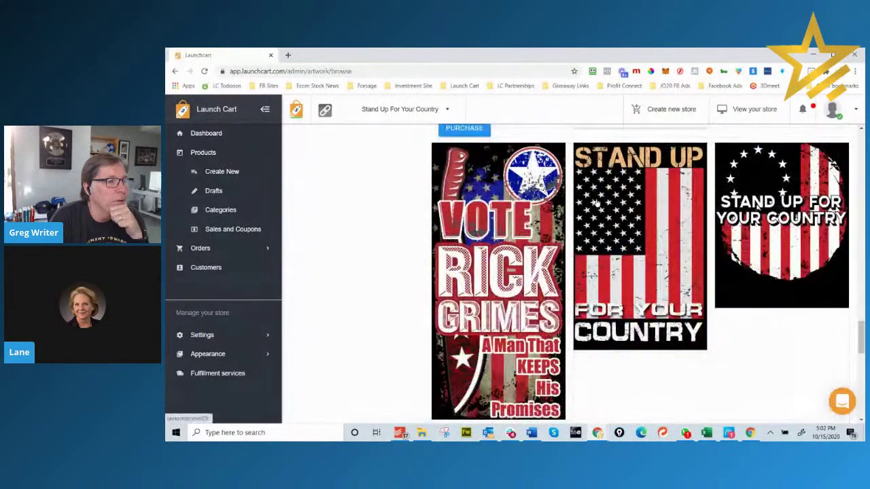
scroll(596, 201, "down", 4)
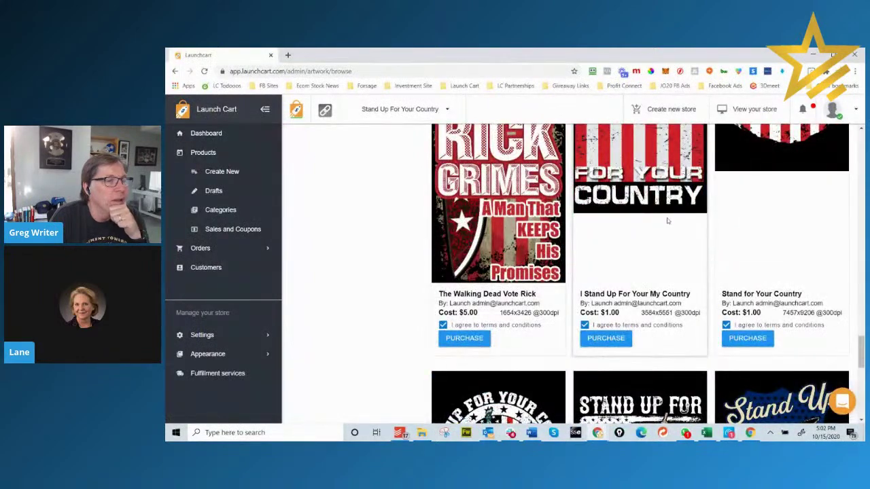
scroll(667, 221, "up", 2)
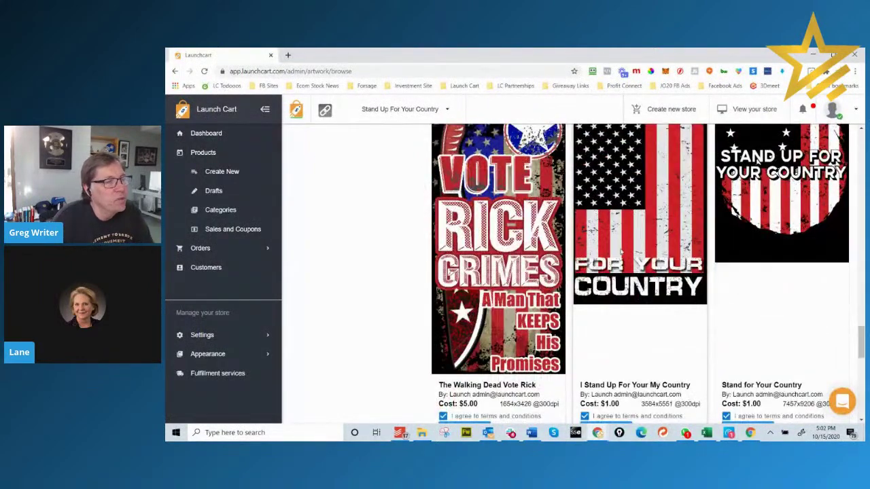
scroll(631, 242, "up", 3)
scroll(631, 260, "down", 3)
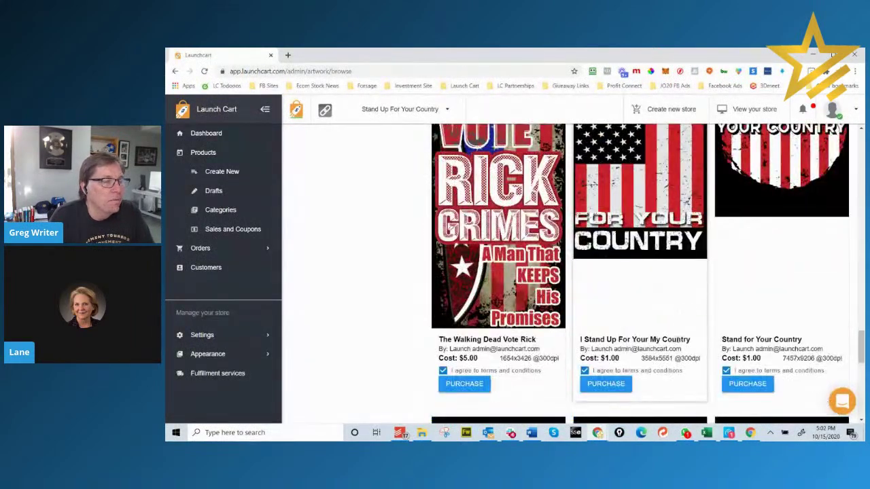
scroll(676, 319, "up", 3)
scroll(675, 306, "down", 2)
scroll(675, 296, "up", 1)
scroll(675, 292, "down", 3)
scroll(679, 229, "up", 1)
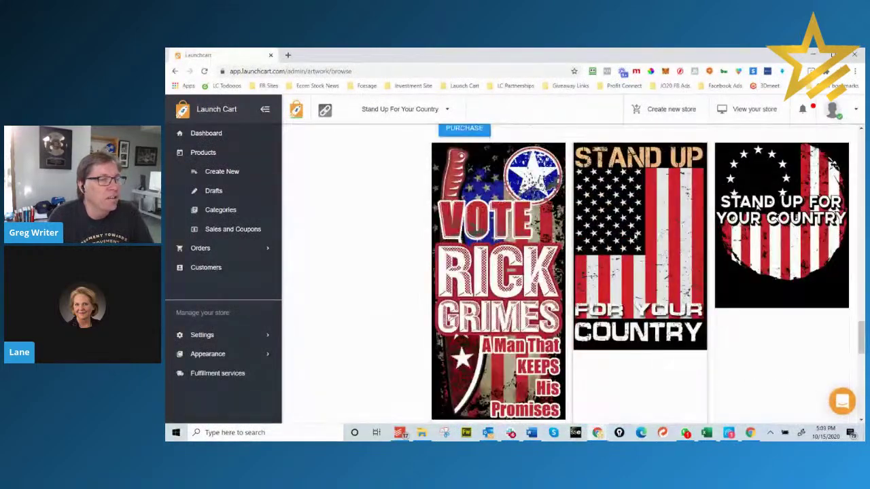
scroll(637, 264, "down", 5)
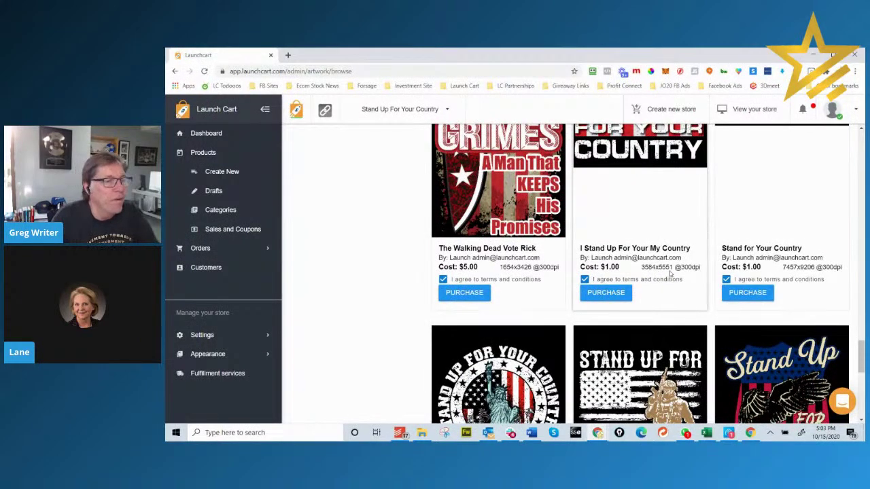
scroll(665, 276, "down", 8)
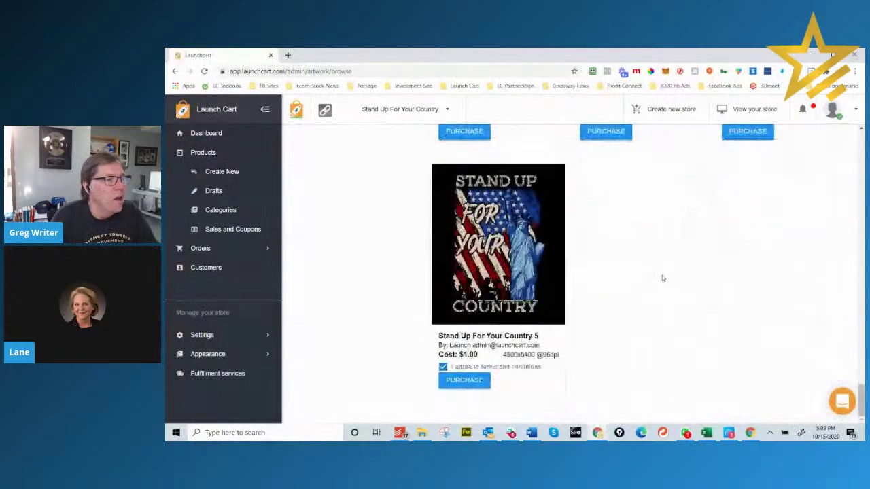
Purchase the "I Stand Up For Your My Country" flag artwork
scroll(660, 279, "up", 20)
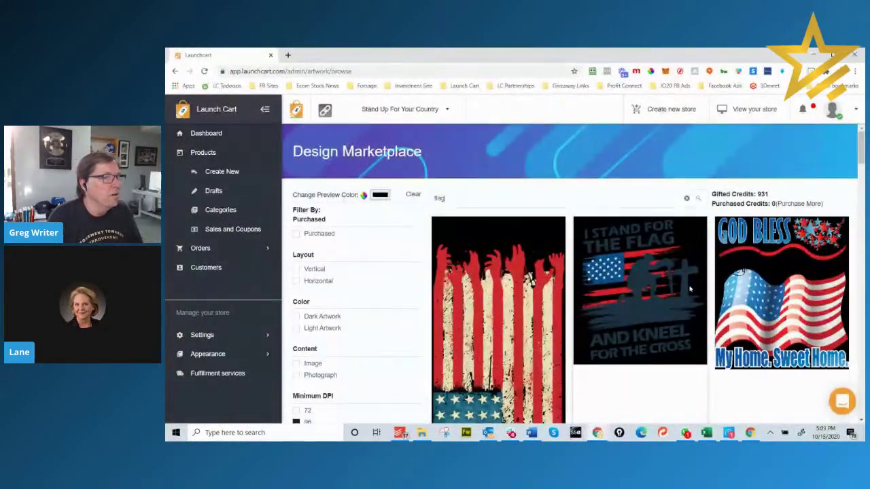
scroll(656, 285, "down", 8)
scroll(650, 291, "down", 10)
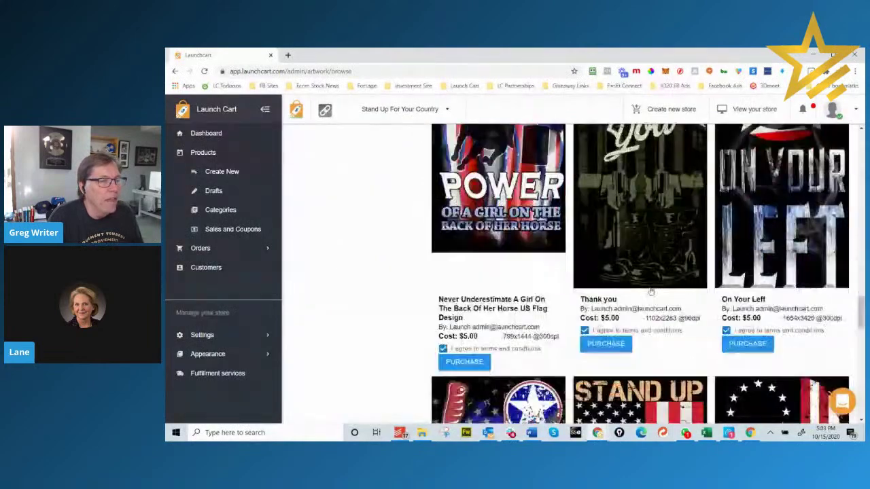
scroll(650, 291, "down", 3)
left_click(602, 298)
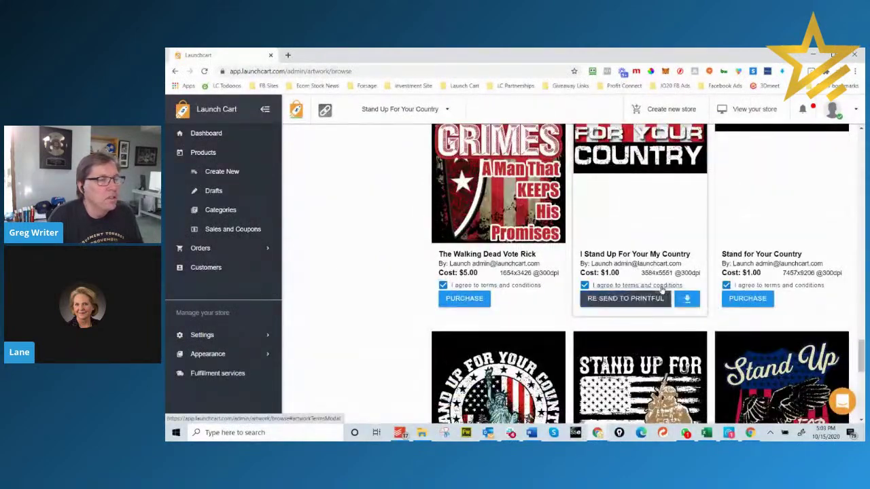
Review a few more flag designs, then search the marketplace for legging artwork
scroll(679, 246, "up", 3)
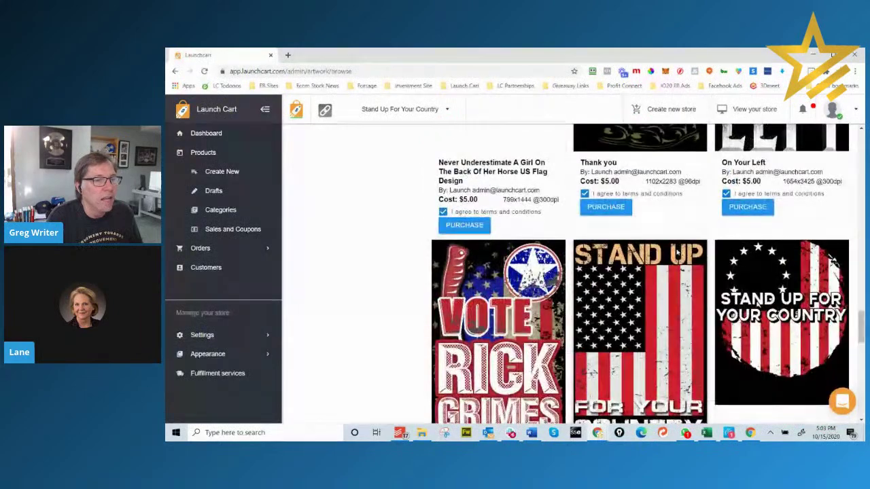
scroll(677, 253, "up", 3)
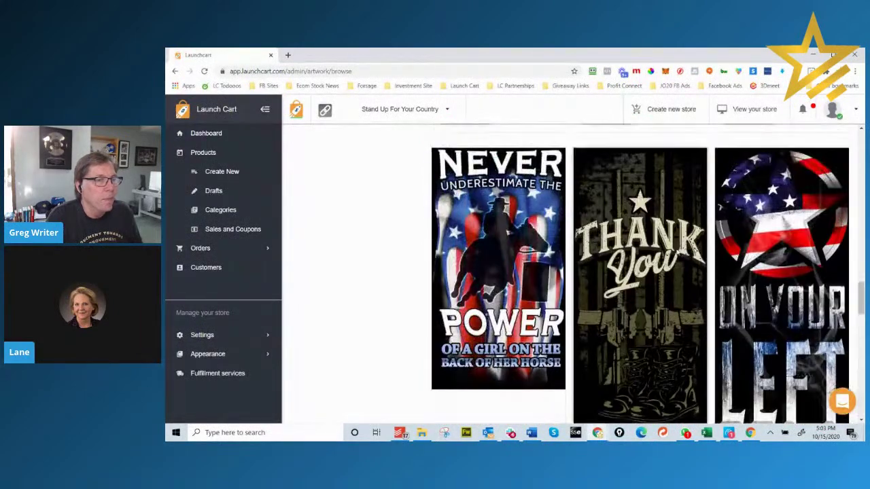
scroll(678, 251, "up", 5)
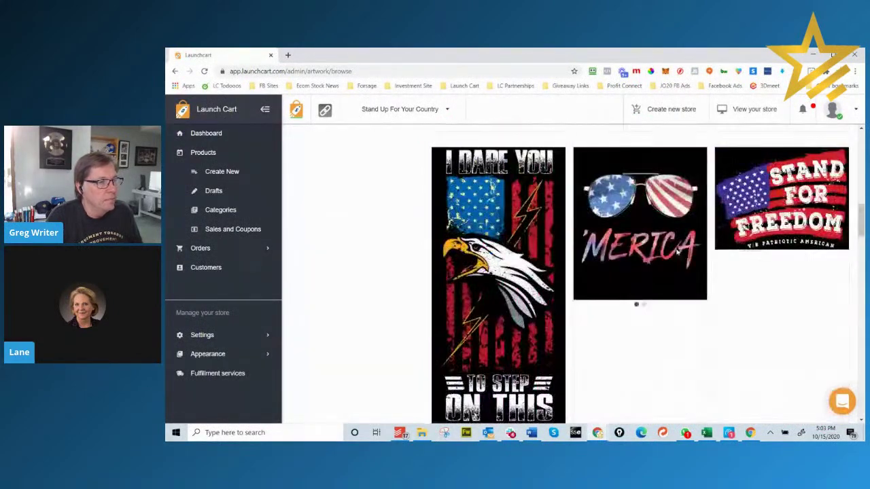
scroll(677, 251, "down", 1)
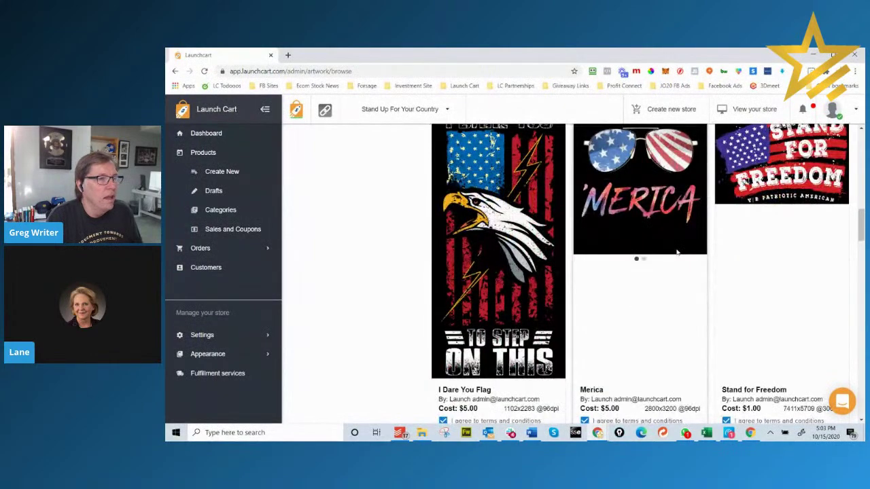
scroll(673, 238, "up", 5)
double_click(475, 193)
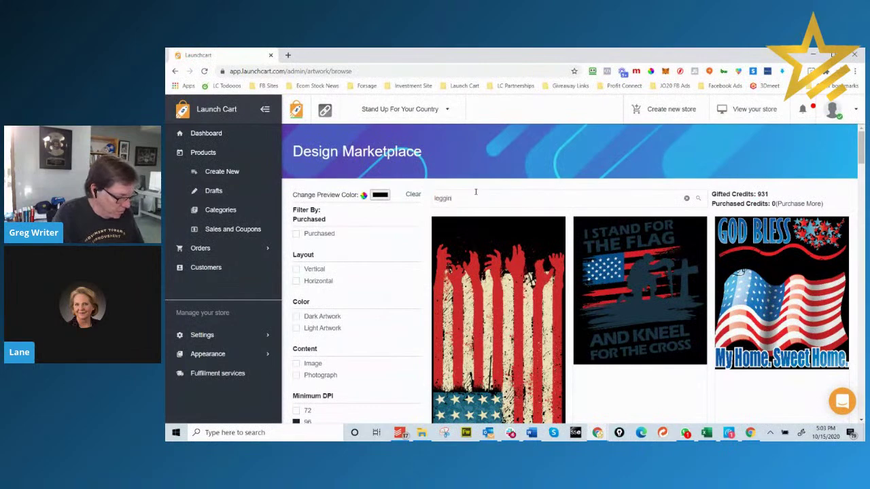
key("Return")
Find the Enterprise Pattern Overall Leggings artwork among the legging results and purchase it
scroll(475, 192, "down", 6)
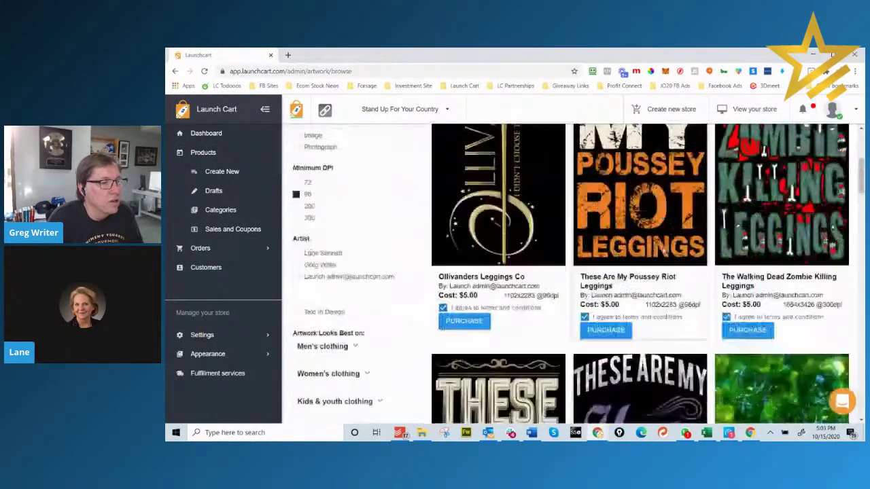
scroll(645, 251, "down", 6)
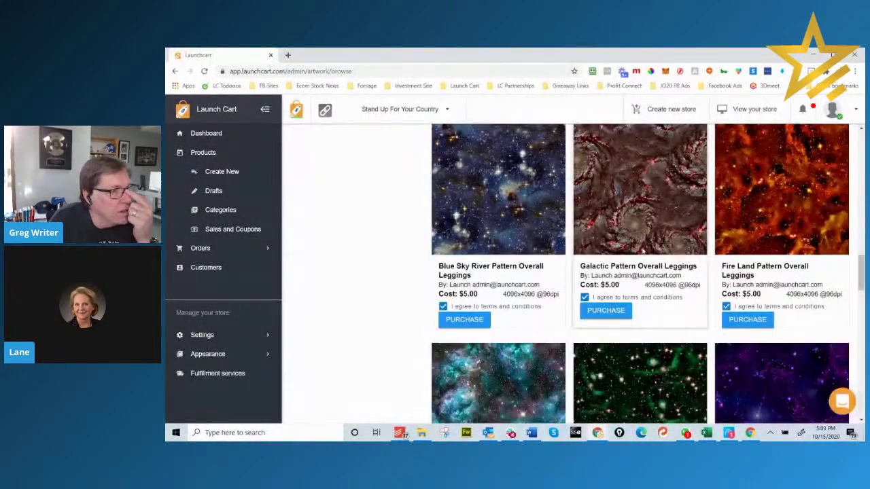
scroll(525, 241, "down", 2)
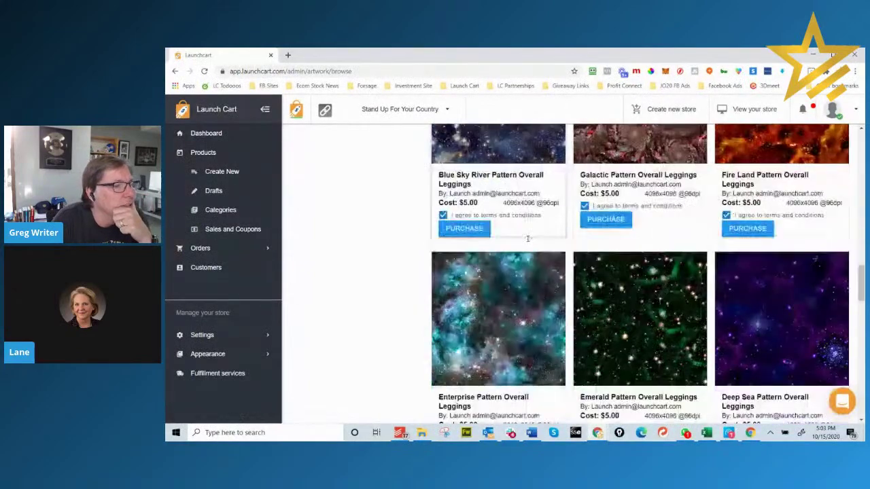
scroll(525, 242, "down", 4)
scroll(526, 242, "up", 4)
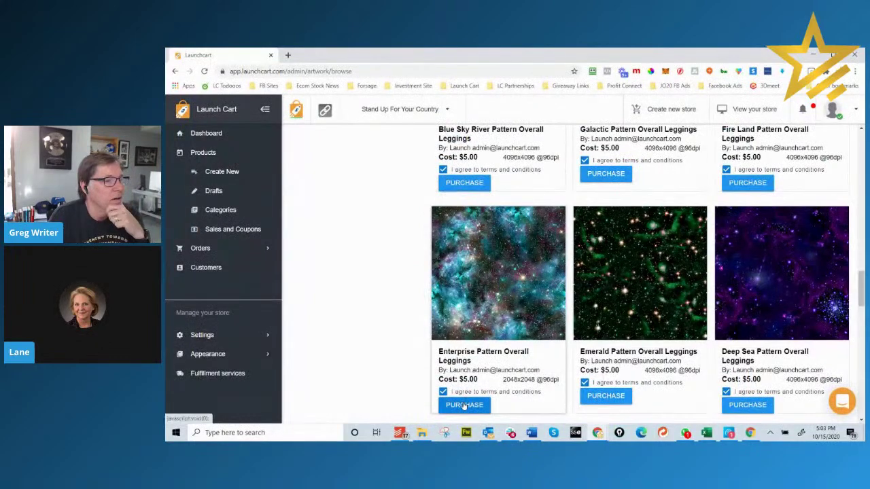
left_click(464, 405)
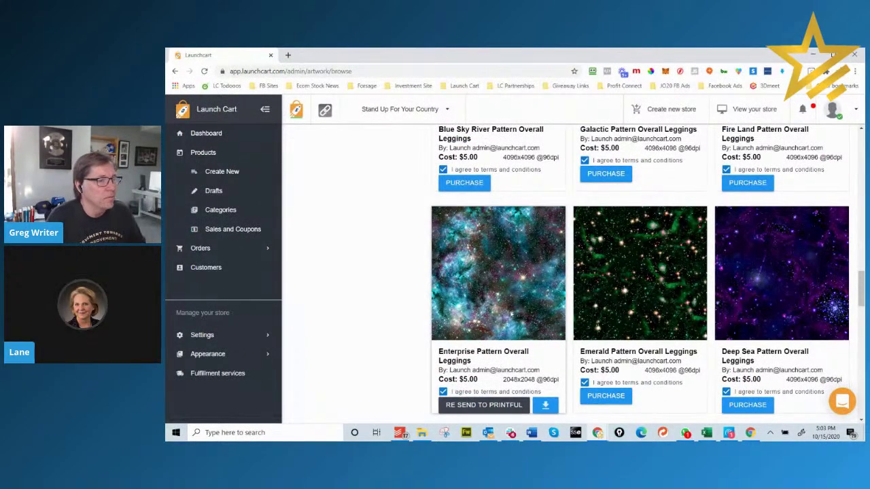
Review the remaining legging designs on the first results page, then search the marketplace for "pattern" artwork
scroll(512, 313, "down", 1)
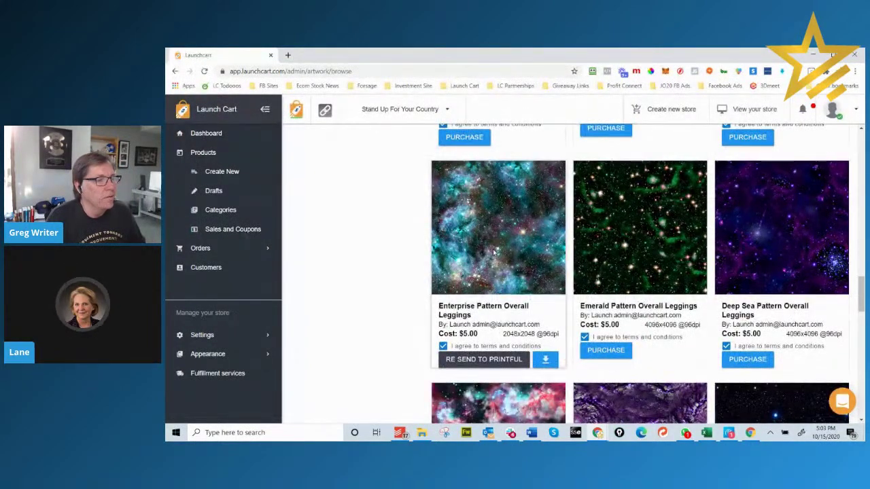
scroll(494, 252, "down", 15)
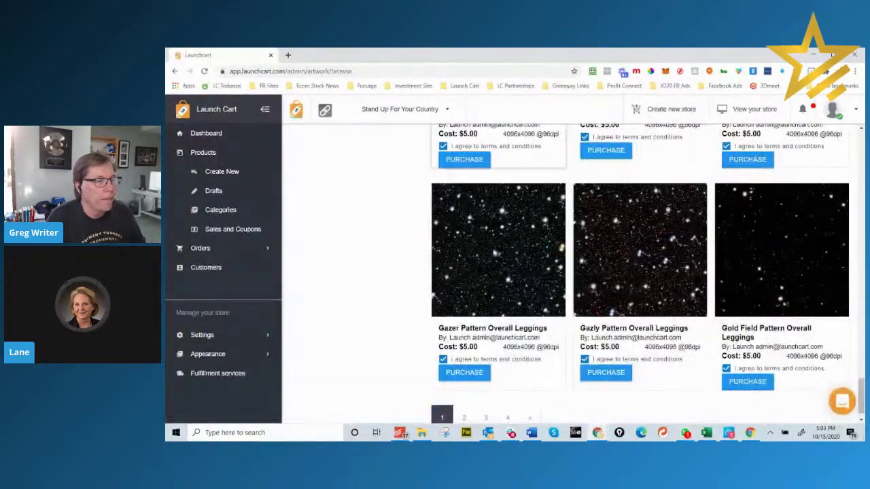
scroll(494, 252, "up", 15)
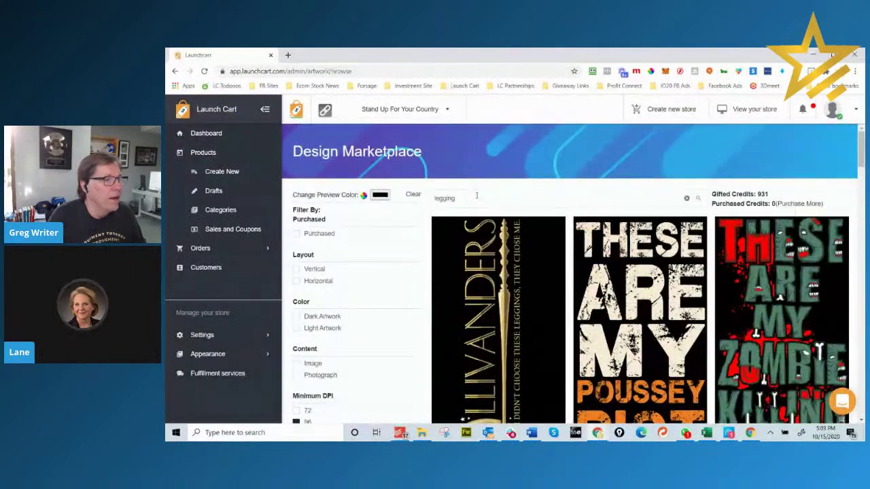
left_click_drag(469, 198, 417, 196)
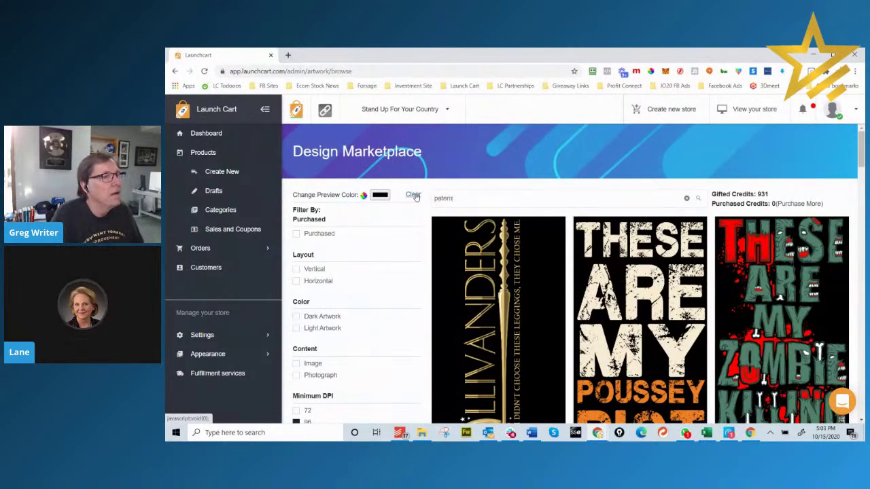
left_click_drag(475, 201, 435, 199)
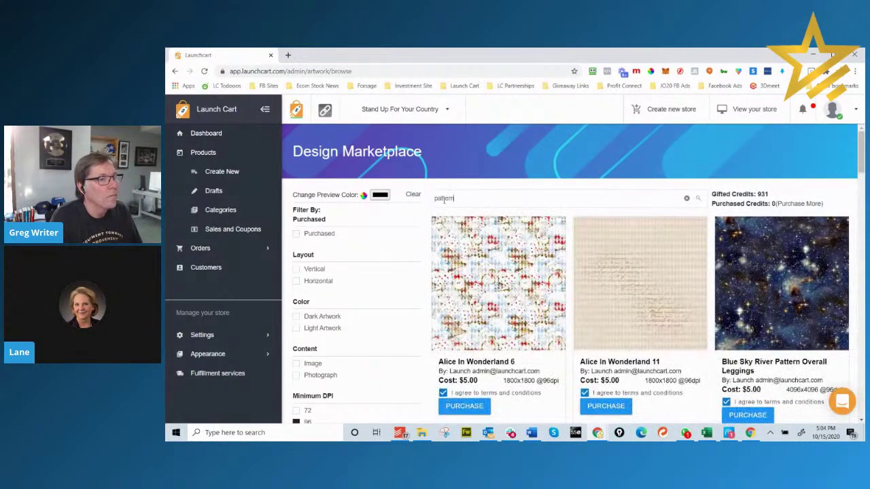
Look through the first page of pattern artwork, examining the all-over leggings designs with their costs and resolutions
scroll(573, 243, "down", 10)
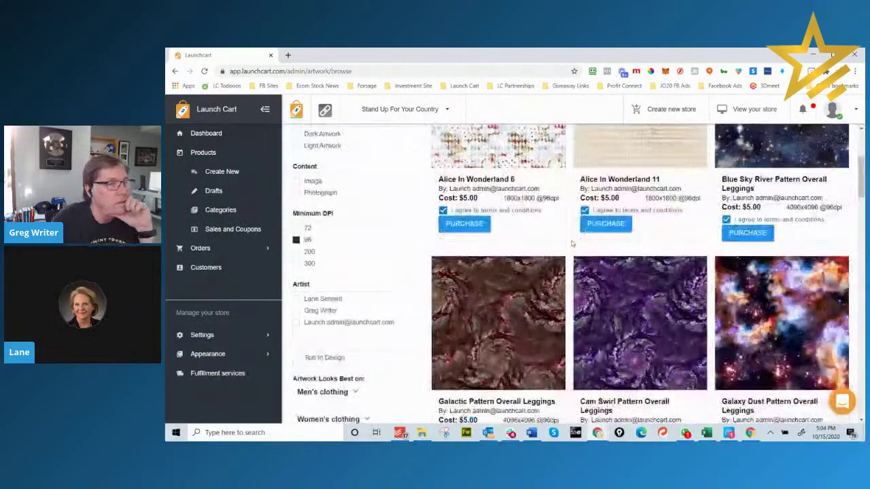
scroll(573, 243, "down", 5)
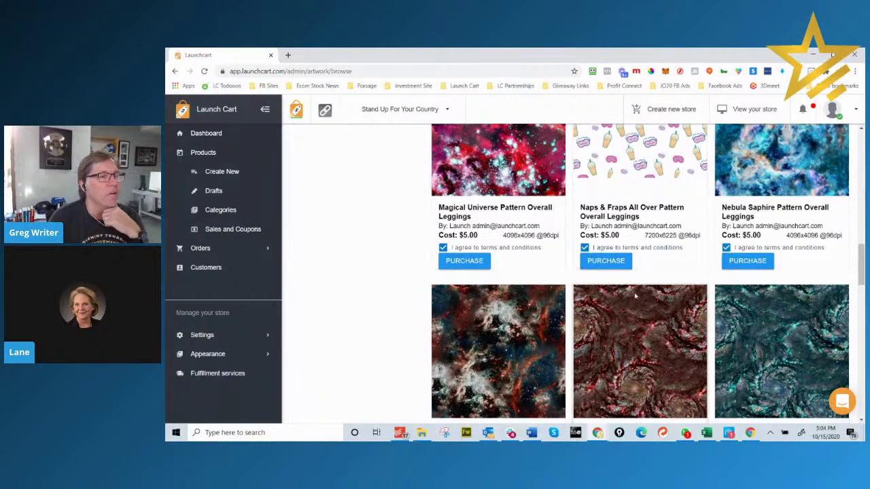
scroll(635, 294, "up", 10)
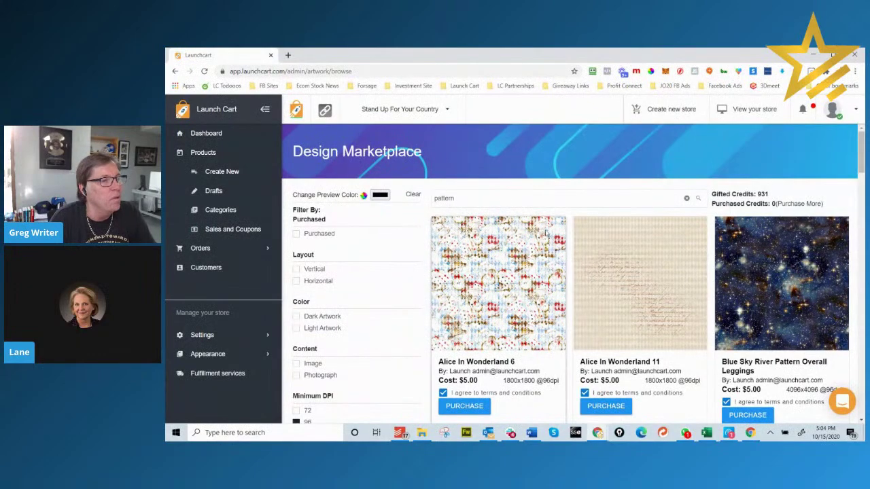
scroll(504, 204, "down", 3)
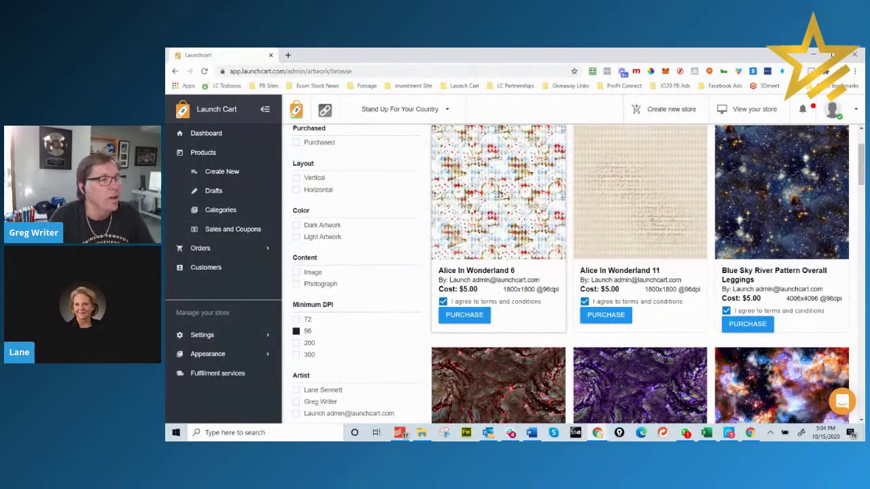
scroll(630, 249, "down", 10)
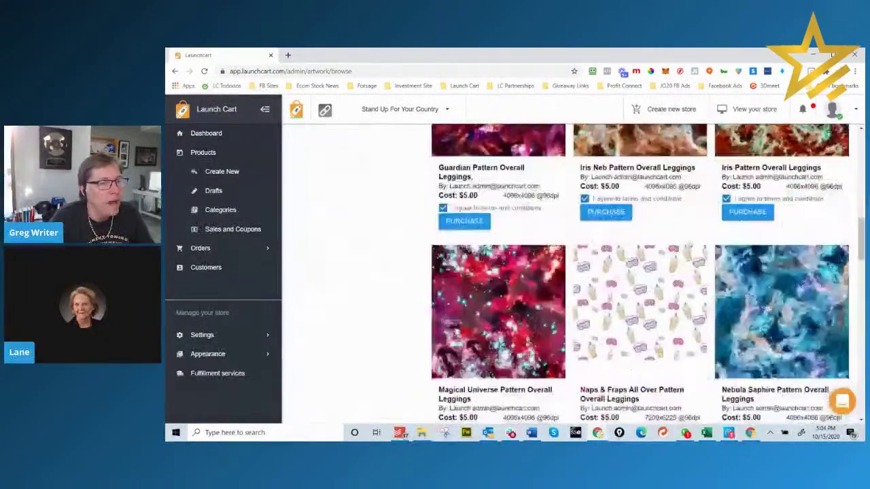
scroll(688, 244, "down", 10)
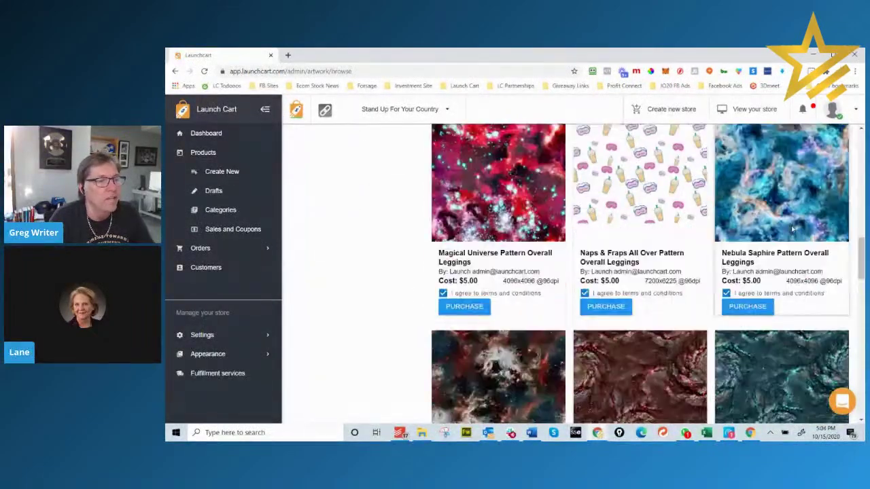
scroll(697, 242, "down", 4)
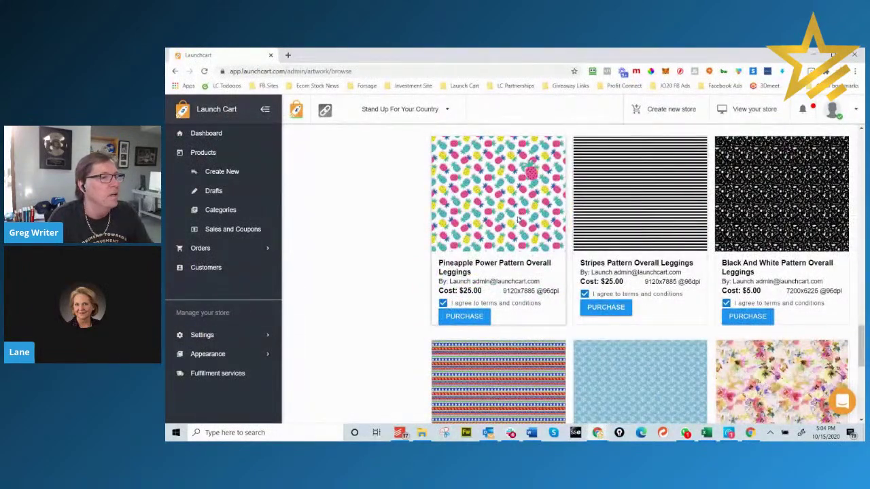
scroll(518, 220, "down", 5)
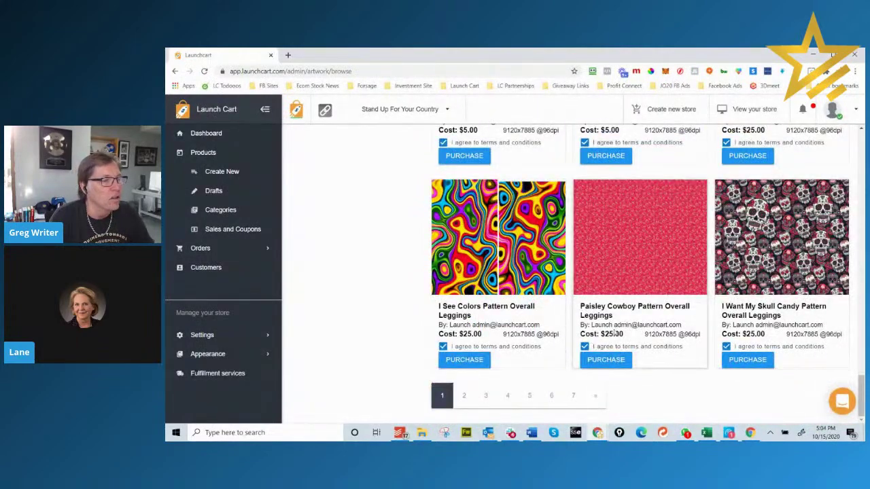
Go to page 2 of the pattern results and examine the Skulls, Bugs, Alice In Wonderland and Tribal designs
left_click(485, 395)
scroll(537, 302, "down", 3)
scroll(538, 302, "down", 5)
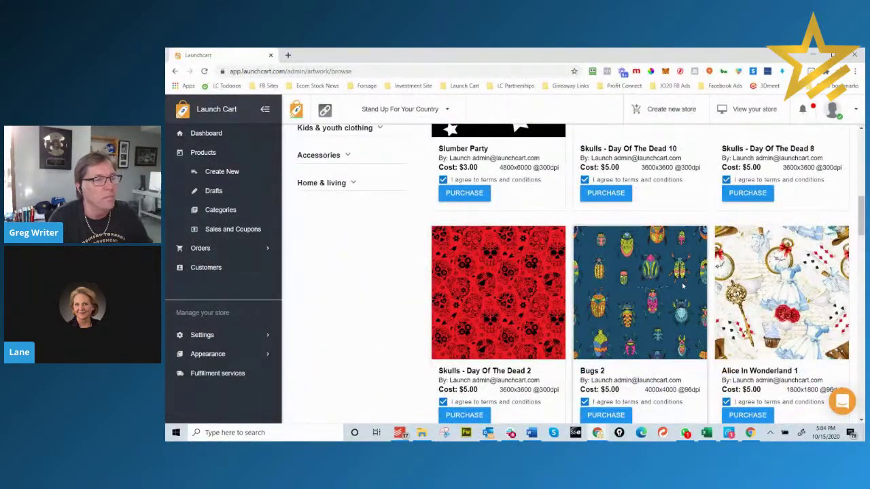
scroll(683, 287, "down", 3)
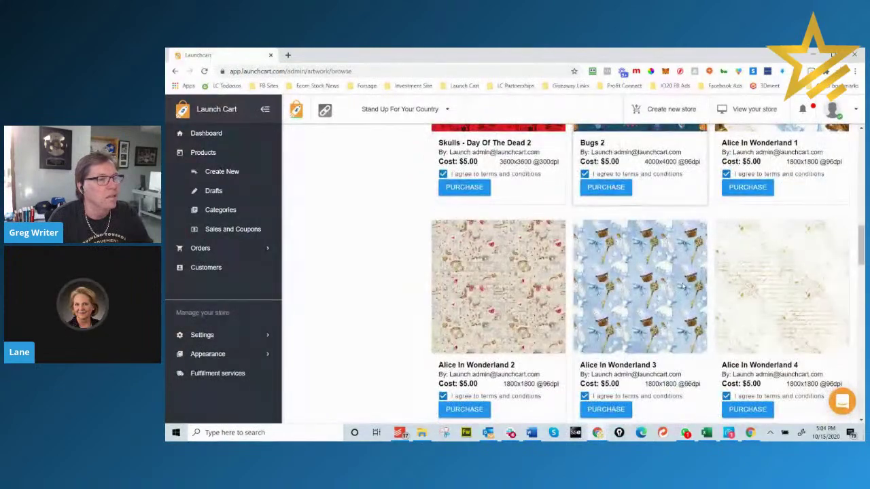
scroll(607, 308, "down", 5)
scroll(606, 308, "down", 6)
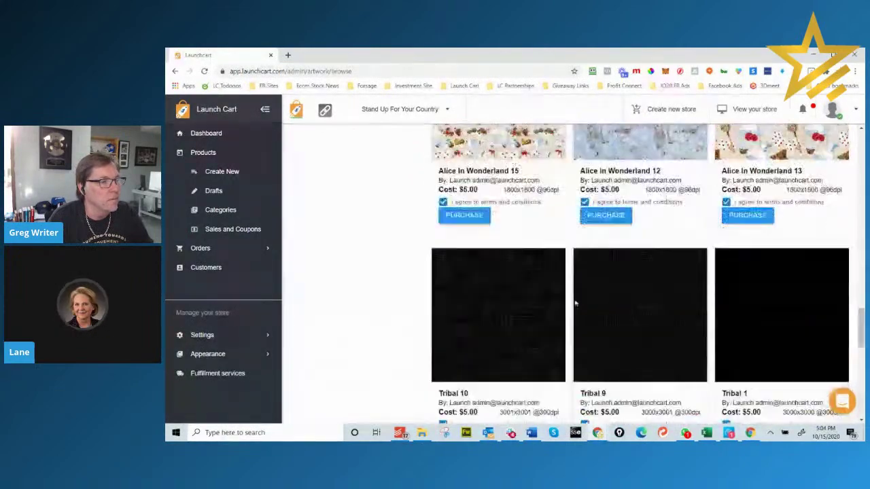
scroll(565, 304, "down", 5)
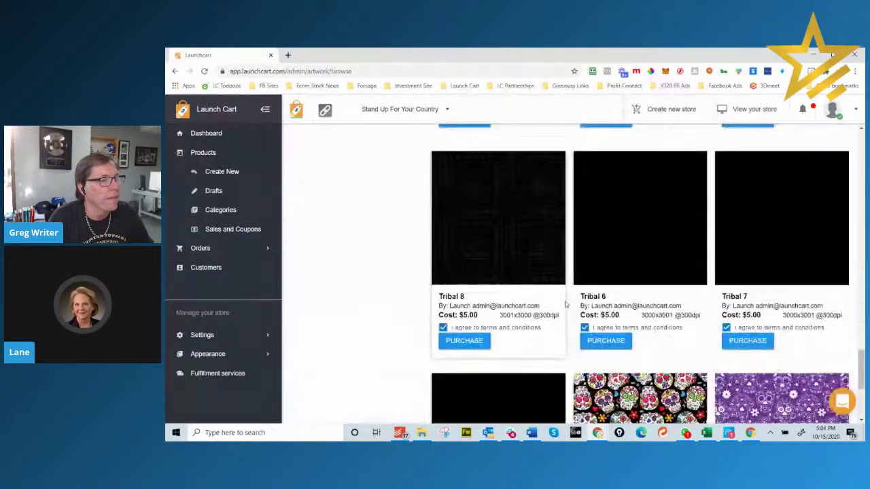
scroll(566, 304, "down", 1)
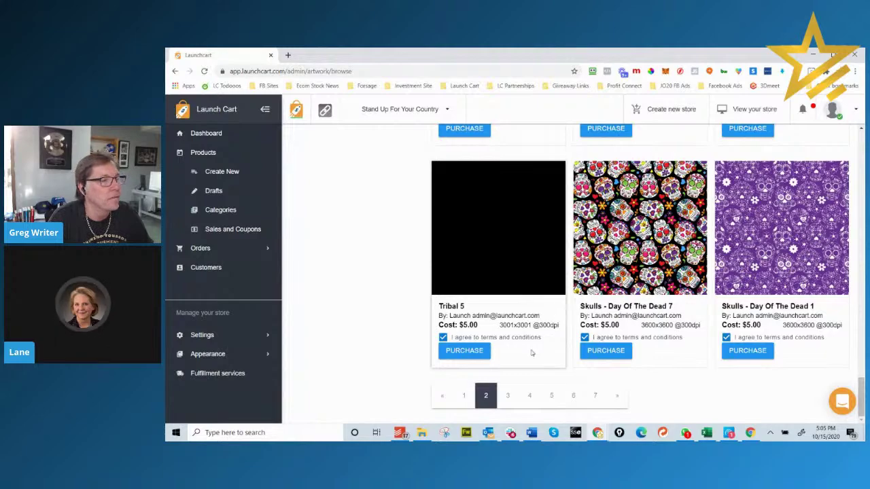
Go to page 3 of the pattern results and look through its designs down to the end of the page
scroll(627, 265, "down", 5)
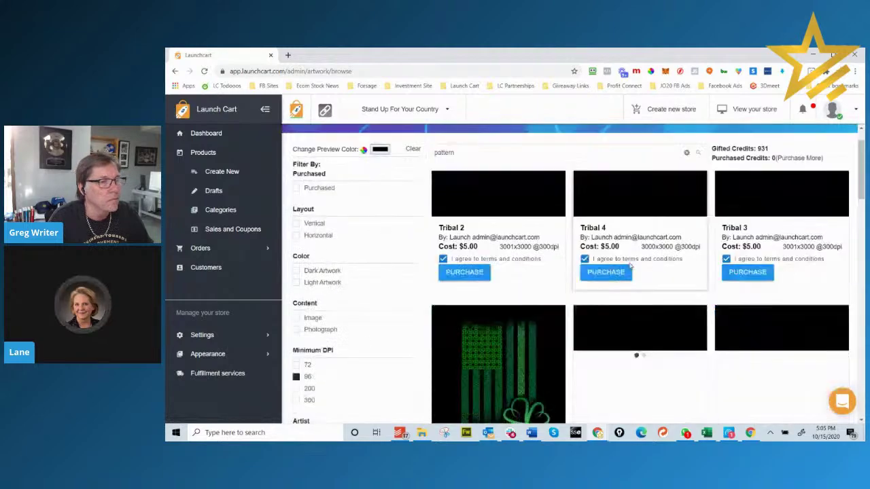
scroll(629, 266, "down", 10)
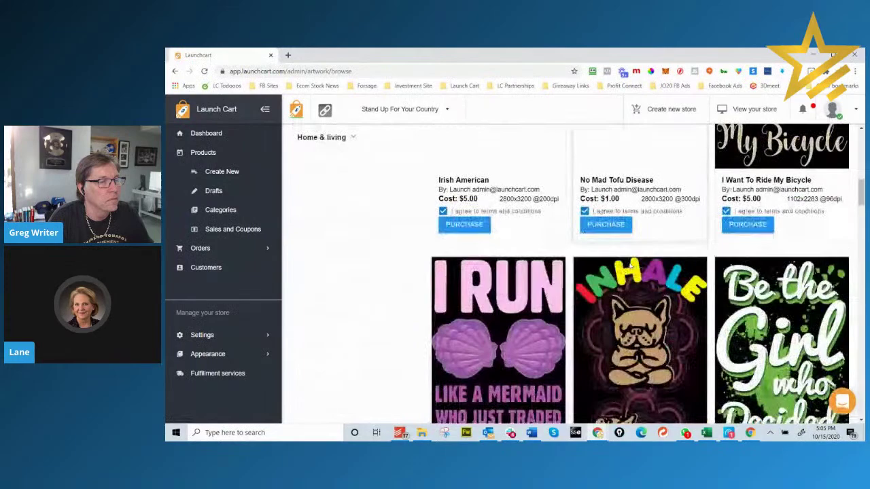
scroll(630, 267, "down", 10)
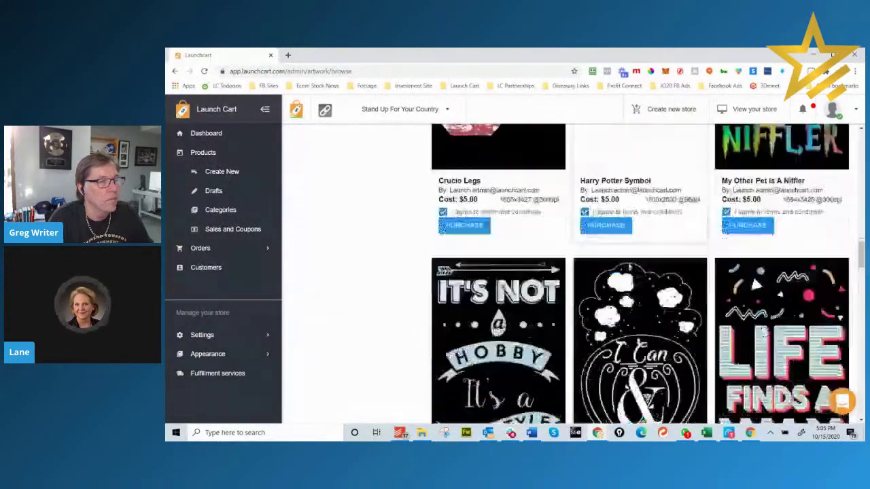
scroll(629, 266, "down", 10)
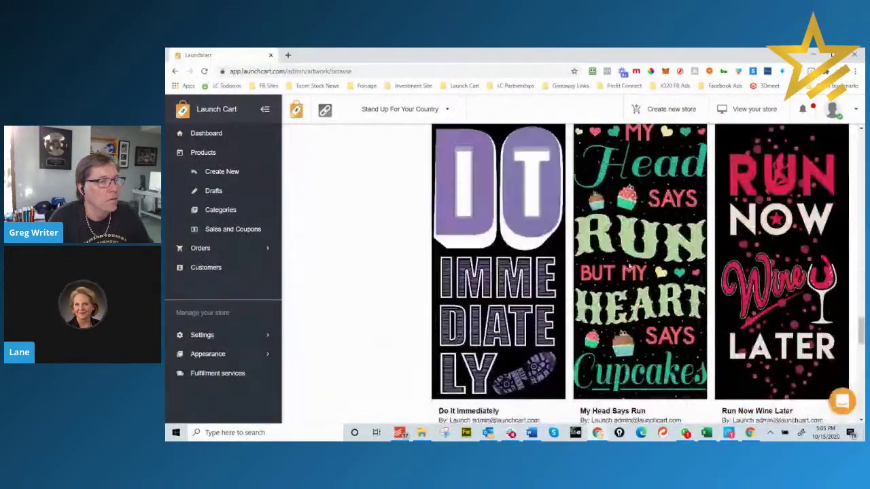
scroll(639, 271, "down", 3)
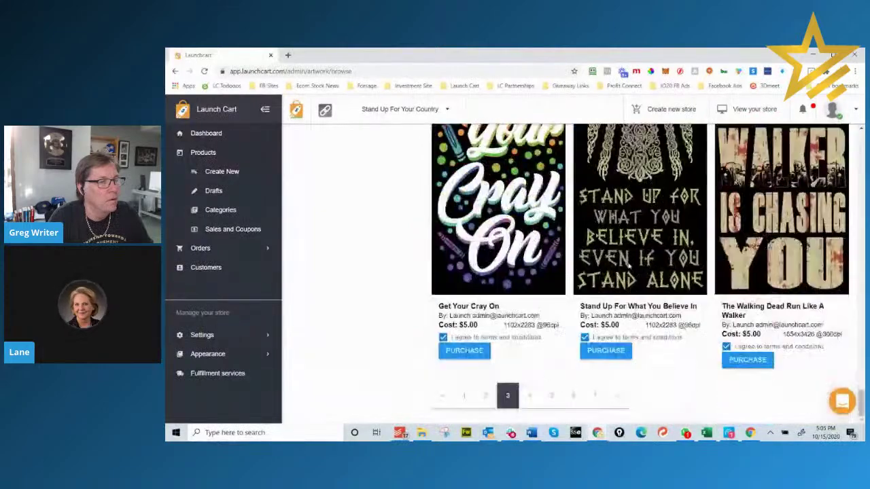
Return to the dashboard, start adding a print-on-demand product and choose the recently created Laptop Sleeve from the catalog
scroll(639, 272, "up", 8)
scroll(619, 263, "up", 15)
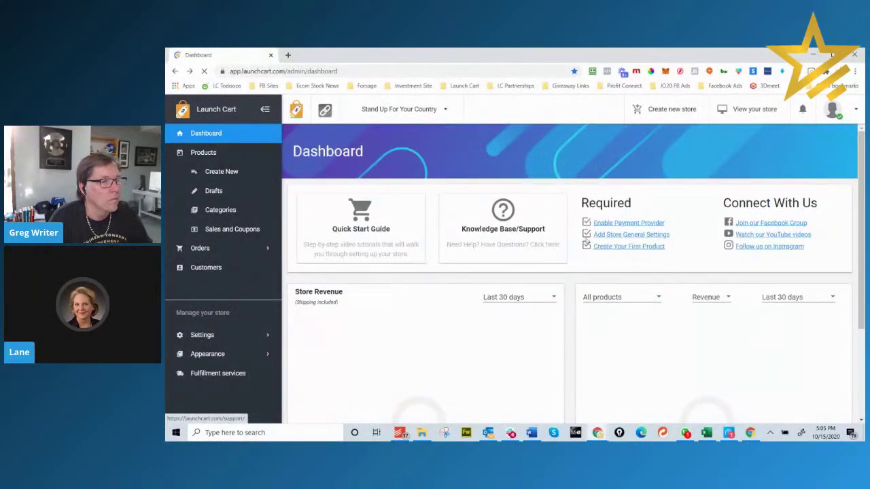
left_click(601, 246)
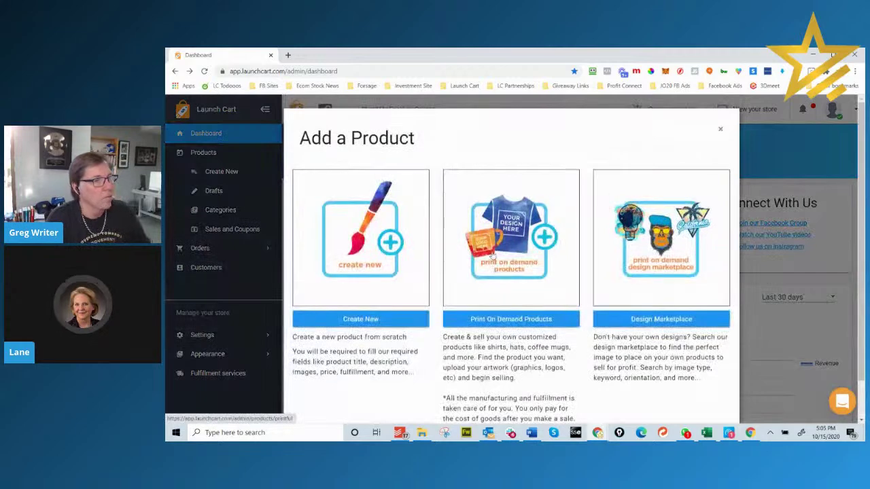
left_click(506, 320)
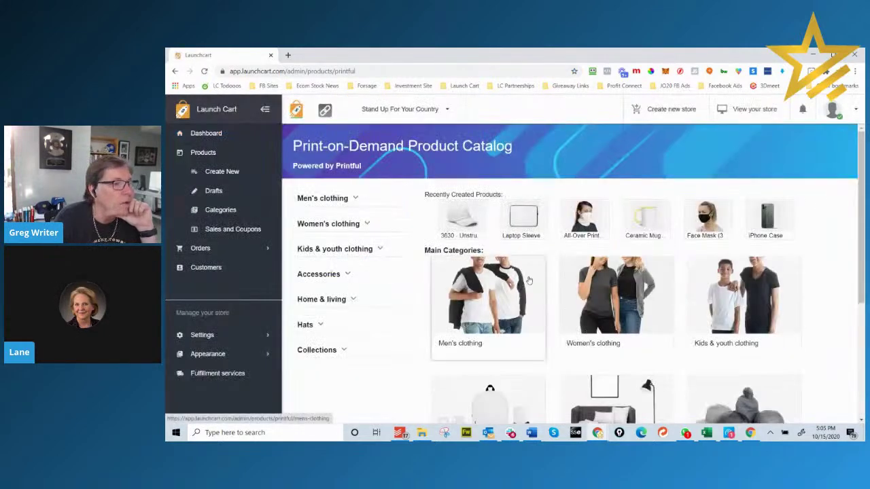
left_click(527, 223)
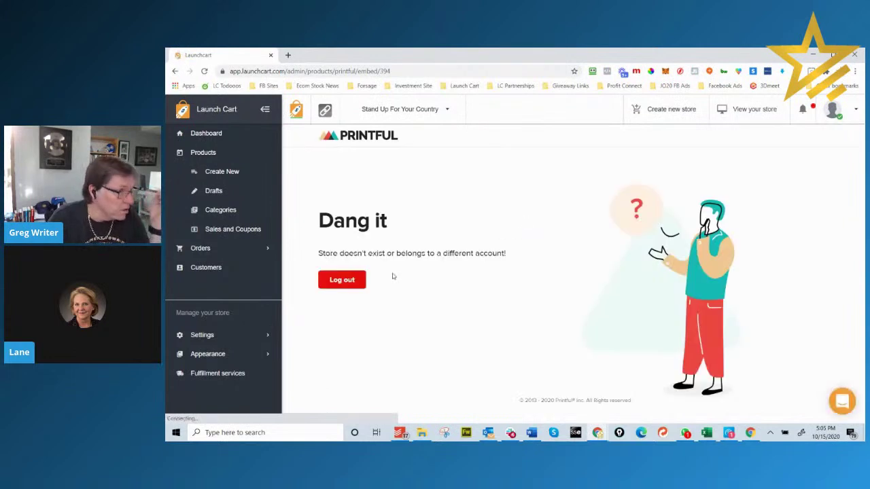
Log out of the current Printful account and sign in with the saved SUFYC login, filling in its email and password
left_click(344, 284)
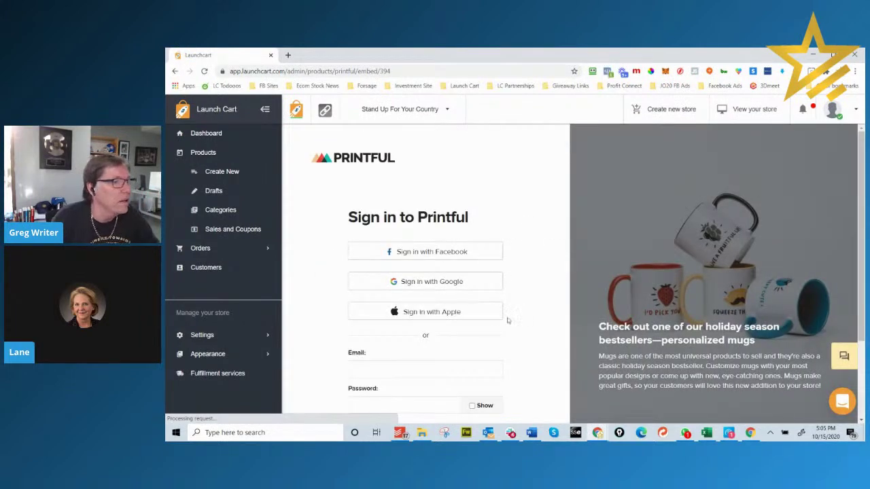
scroll(507, 320, "down", 2)
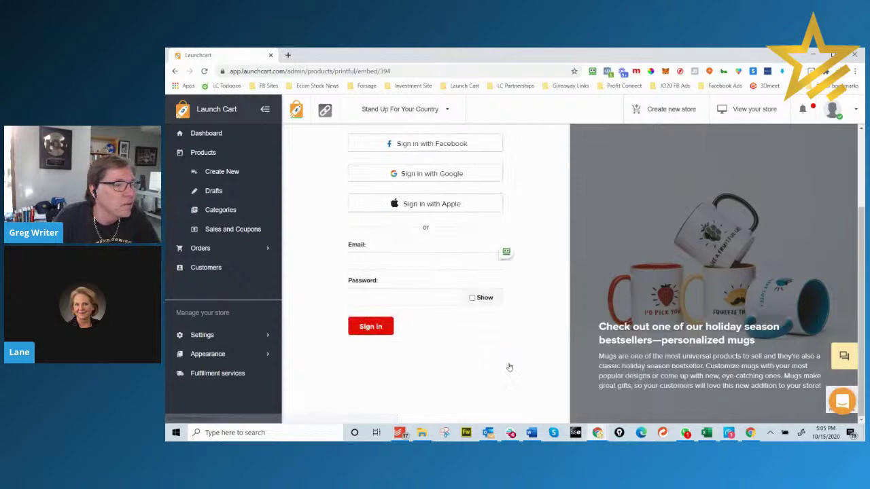
left_click(506, 251)
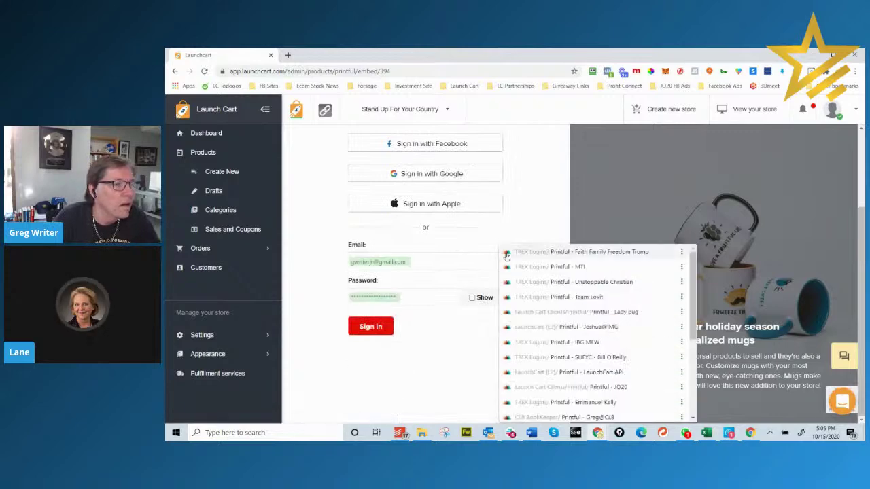
scroll(552, 326, "down", 2)
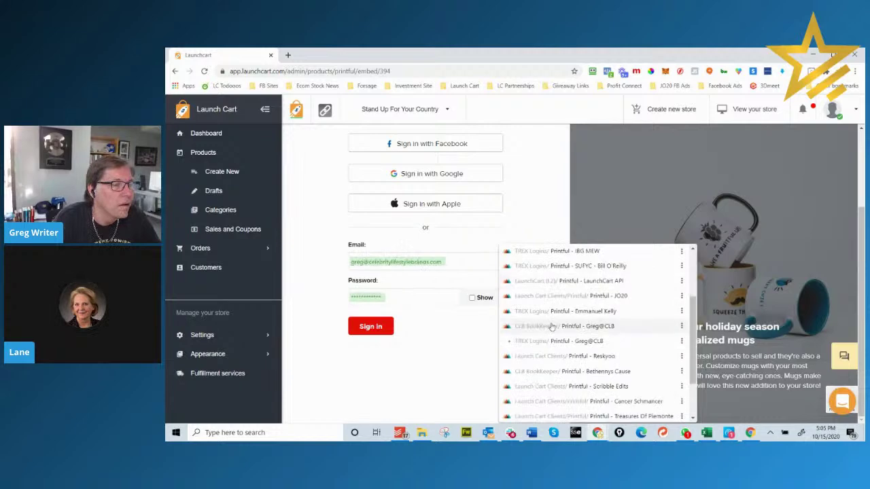
scroll(552, 326, "down", 1)
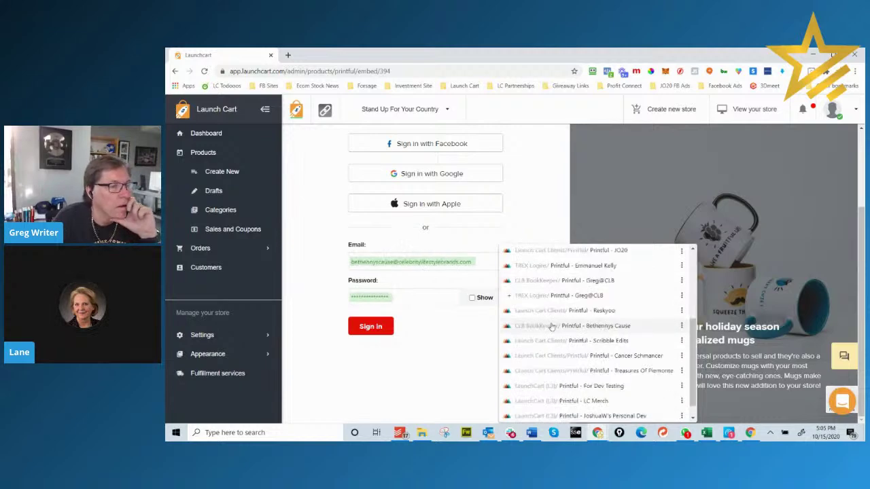
scroll(551, 326, "down", 1)
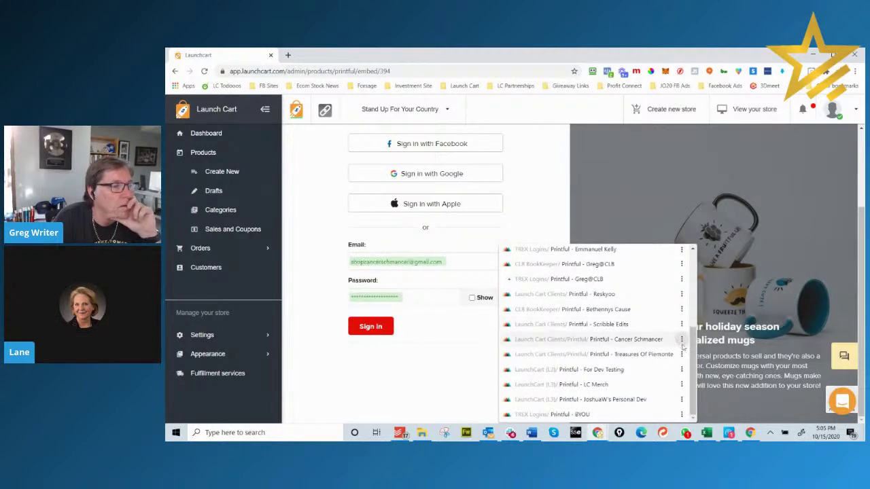
left_click_drag(691, 352, 702, 272)
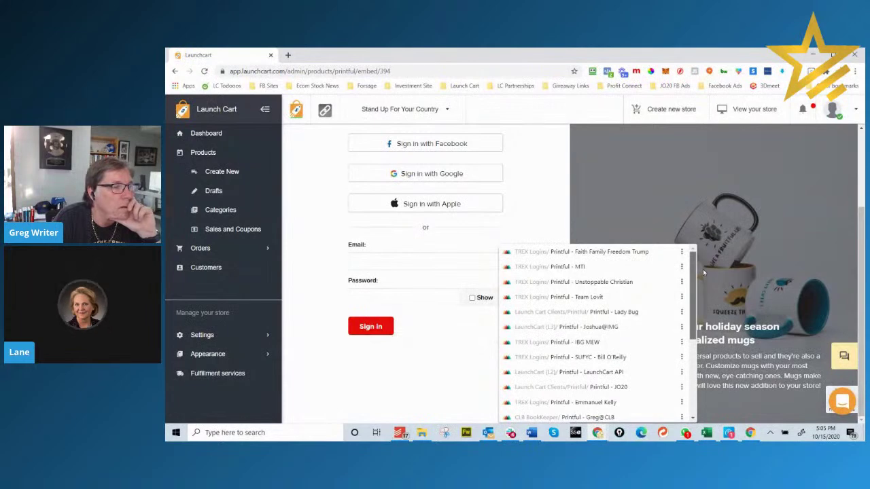
left_click_drag(702, 271, 702, 284)
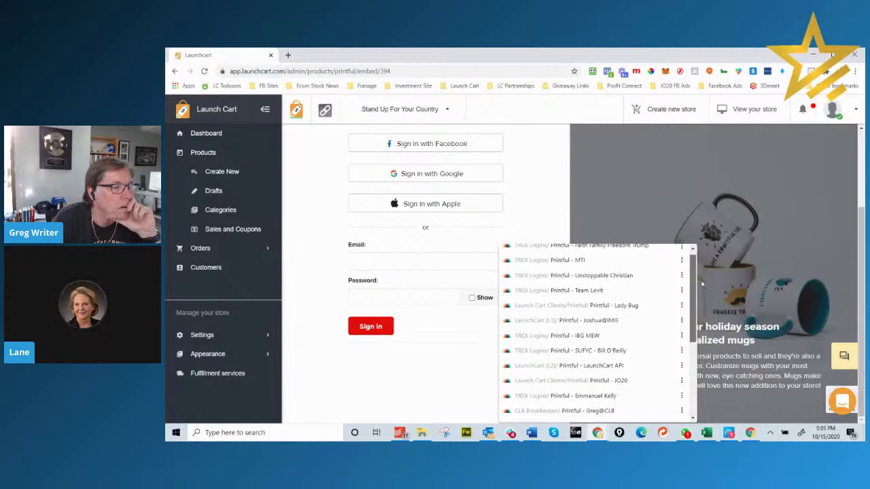
left_click(702, 284)
left_click(493, 261)
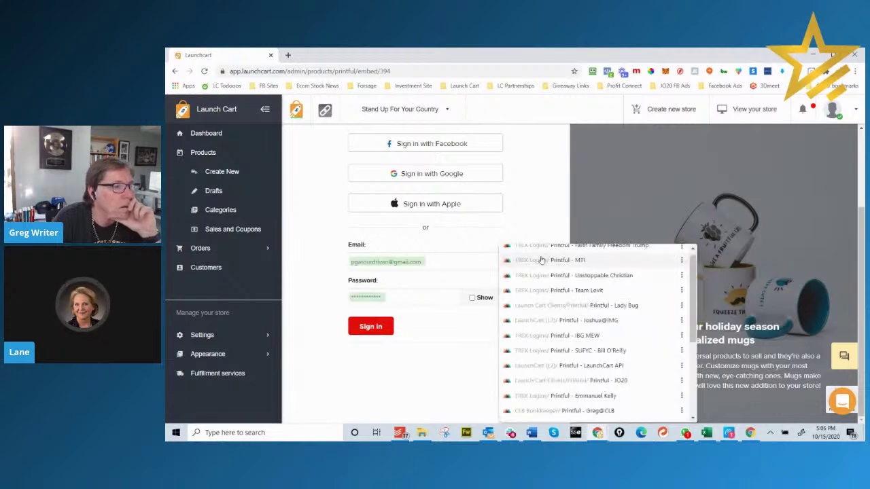
left_click(540, 350)
left_click(390, 331)
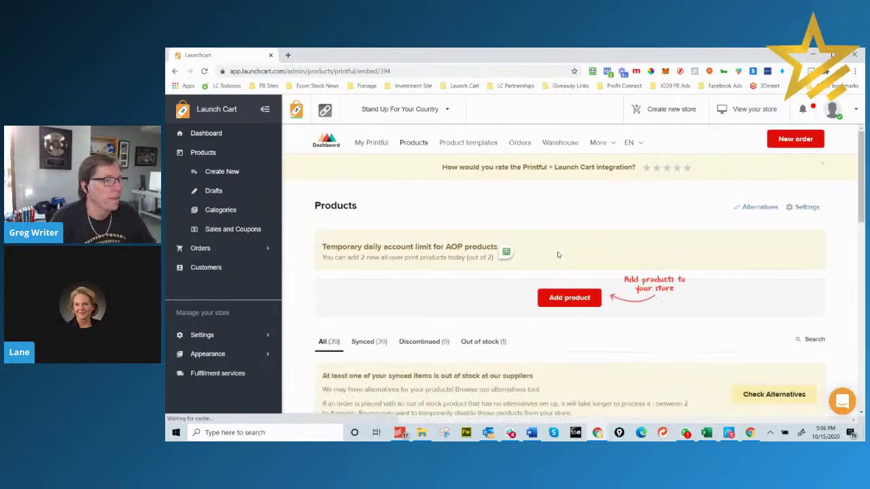
Start a new print-on-demand product and choose the recently created Laptop Sleeve from the catalog
left_click(231, 173)
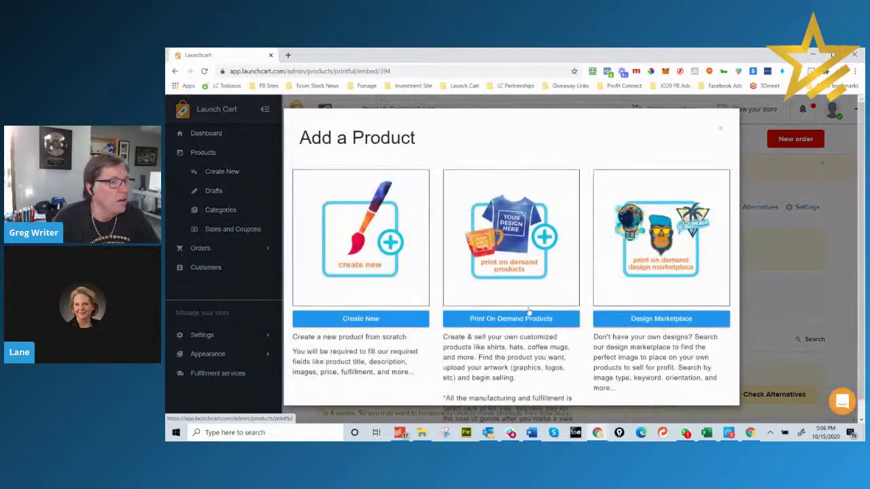
left_click(517, 317)
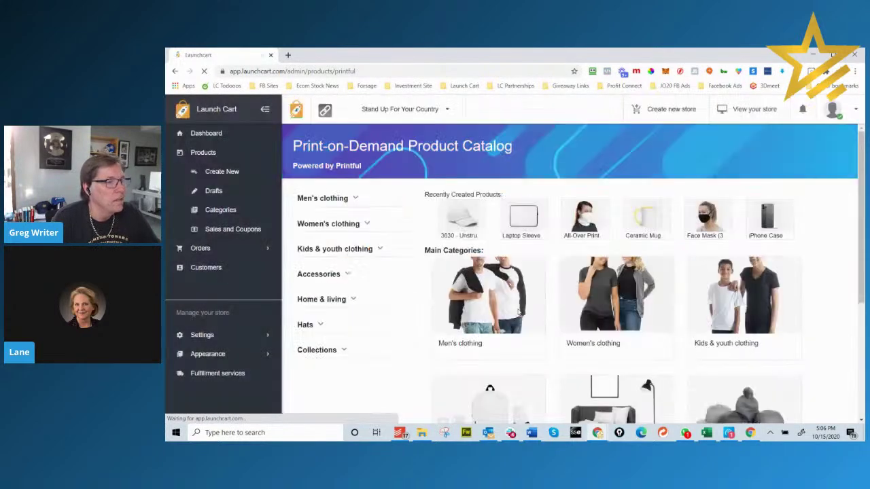
left_click(519, 216)
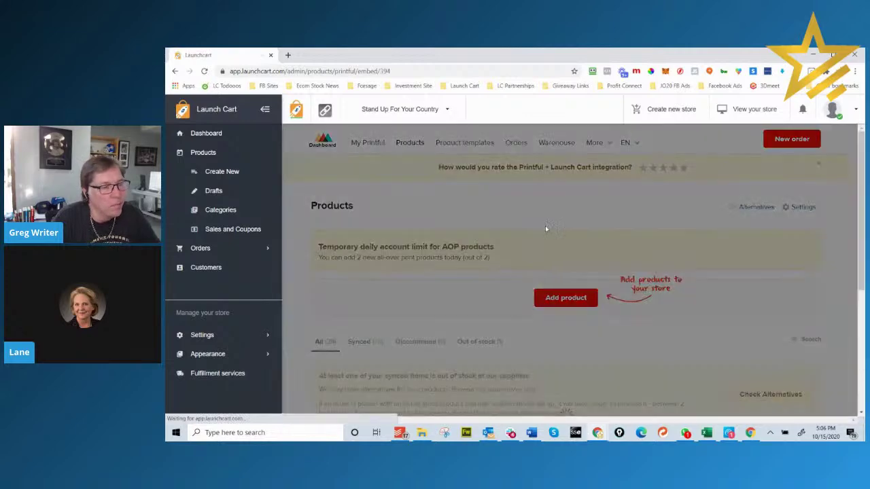
Place the Enterprise Pattern Overall Leggings artwork from the store's file library on the laptop sleeve
scroll(713, 246, "down", 3)
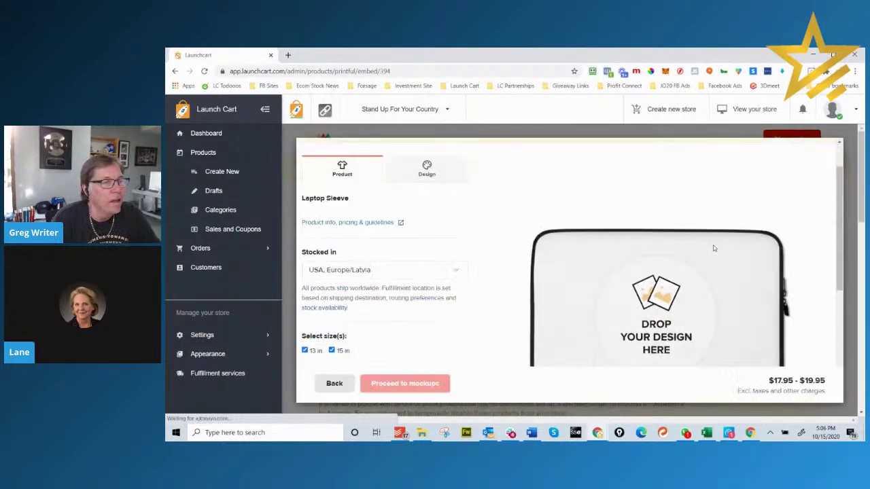
left_click(664, 241)
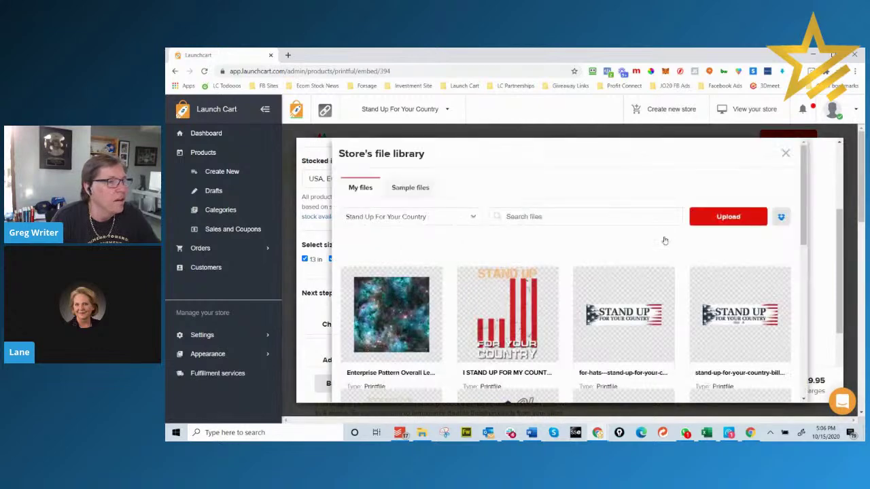
left_click(388, 313)
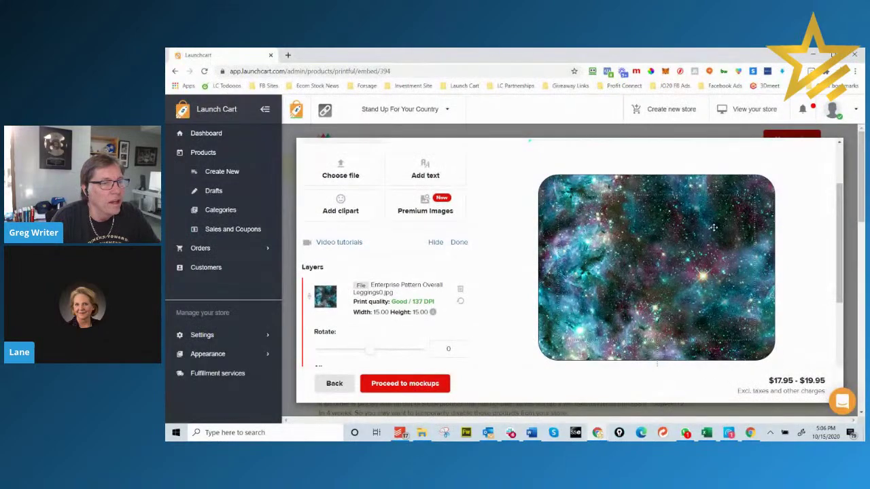
Preview the laptop sleeve as a mockup and examine its different views and layer settings
left_click(675, 208)
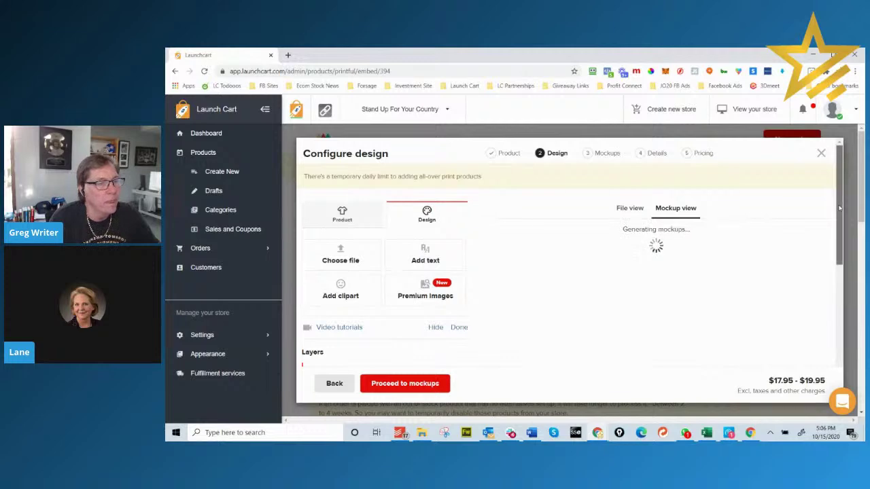
left_click_drag(840, 208, 835, 250)
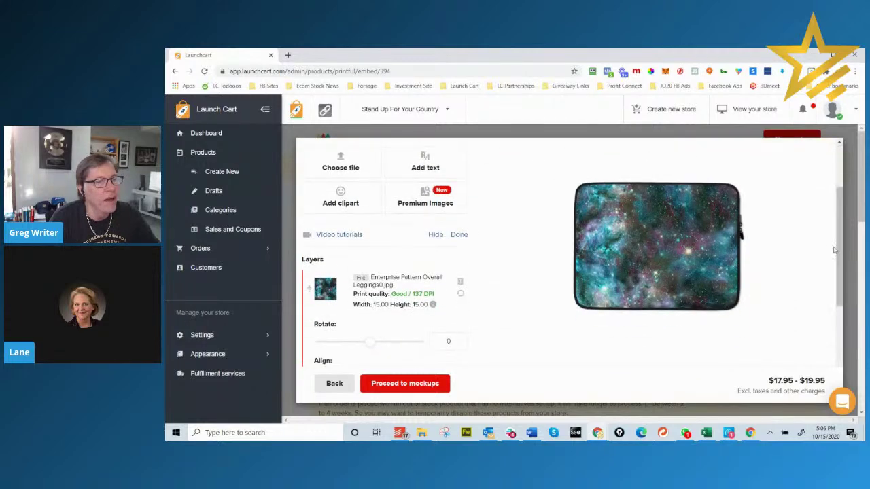
scroll(713, 263, "down", 3)
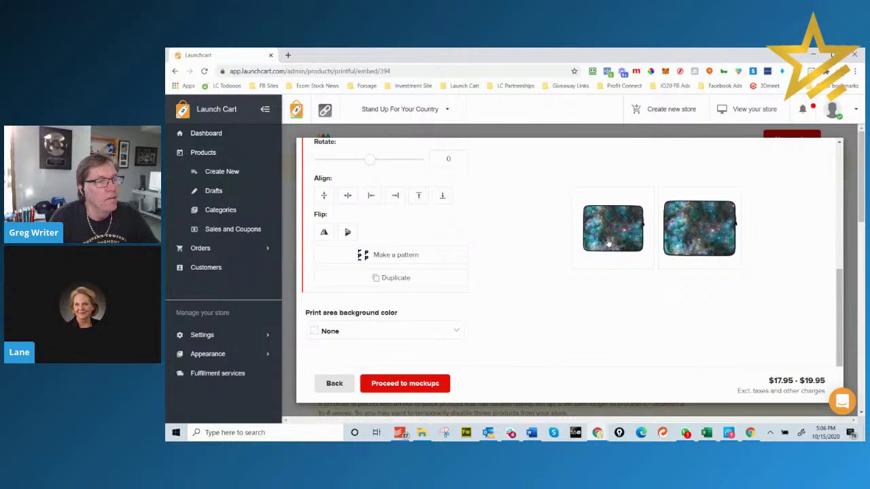
scroll(713, 245, "up", 3)
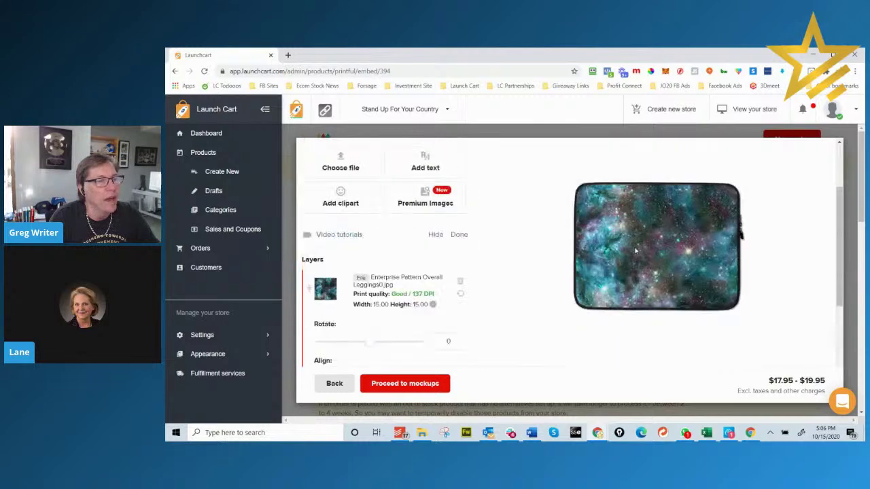
scroll(635, 251, "down", 2)
scroll(636, 250, "up", 3)
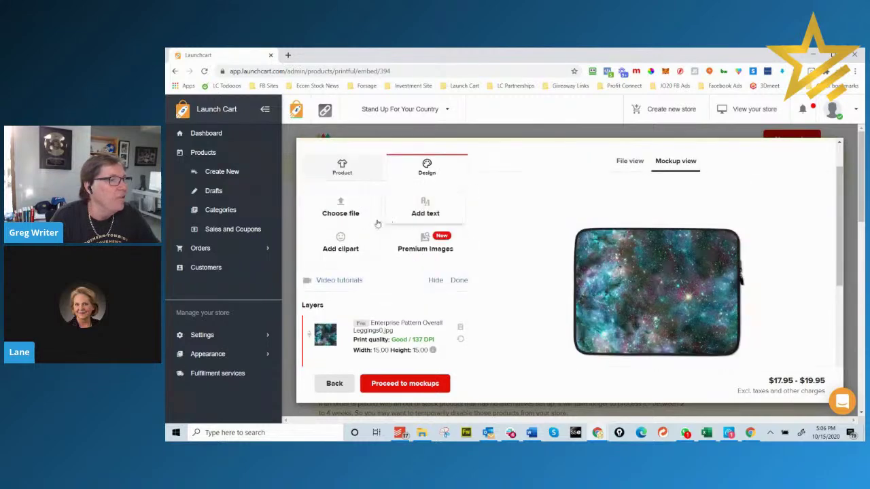
Add white text reading "Testing" to the design and place it in the upper part of the sleeve
left_click(419, 212)
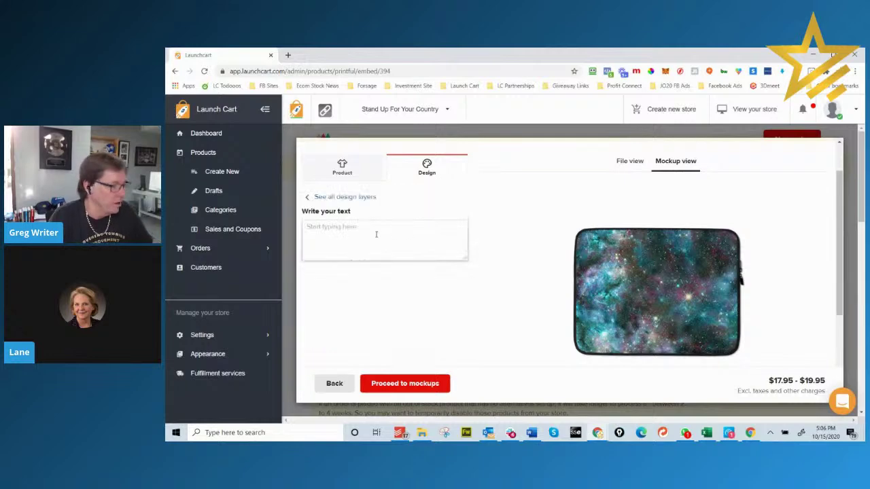
type("Testing")
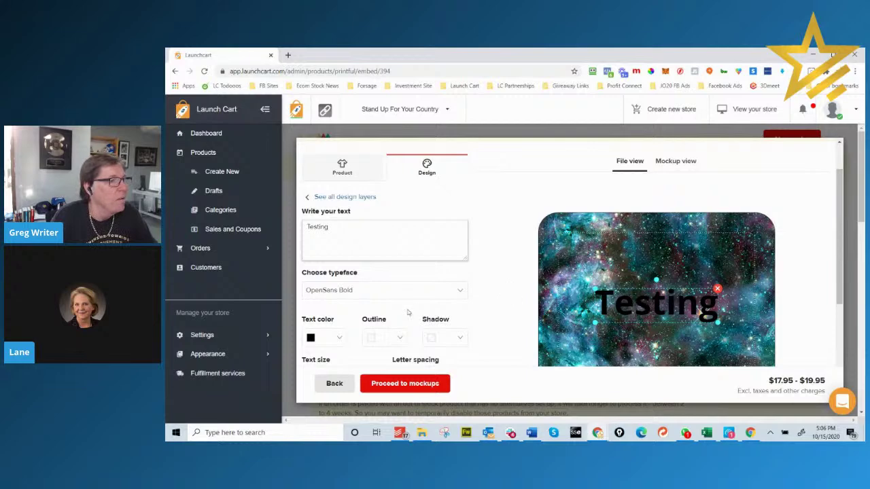
left_click(342, 337)
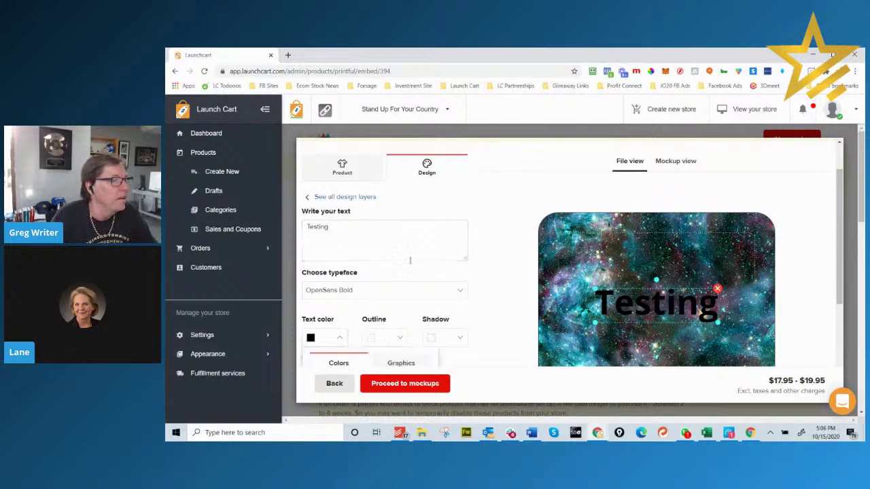
scroll(410, 260, "down", 3)
left_click(331, 310)
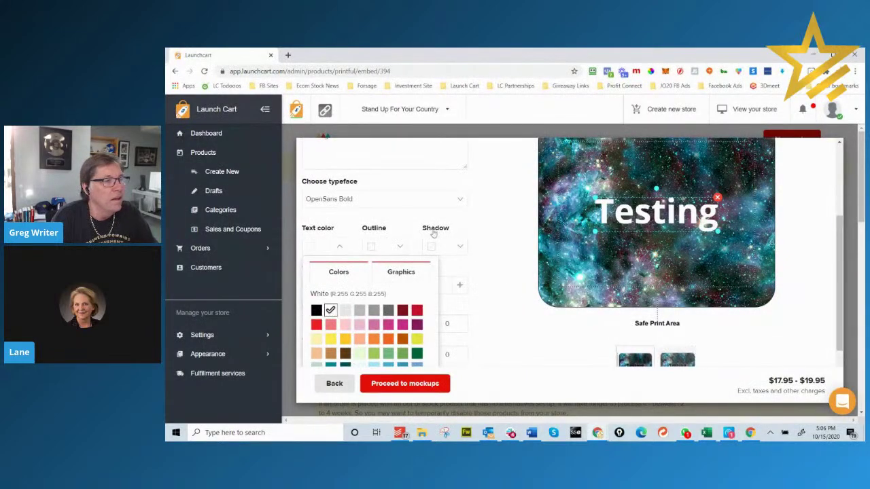
scroll(435, 235, "up", 3)
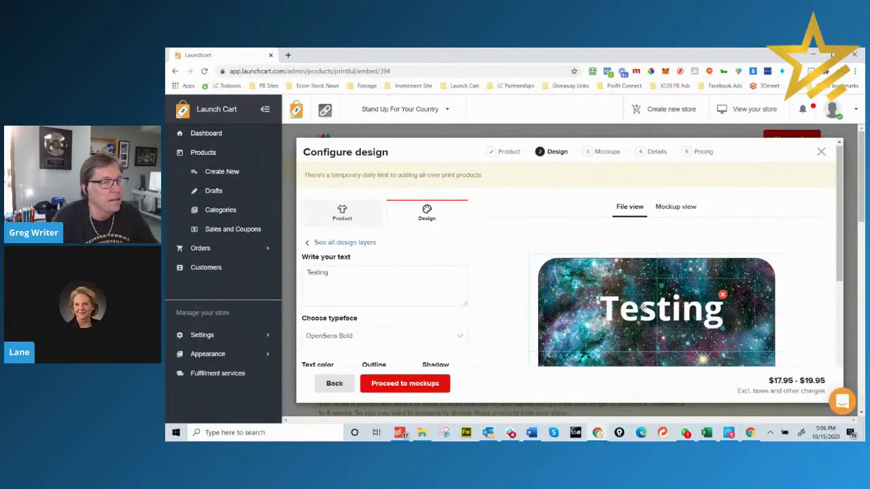
left_click_drag(654, 307, 659, 299)
Look through the text layer's settings for typeface, color, outline, shadow, size, spacing, rotation and arc
scroll(490, 270, "down", 1)
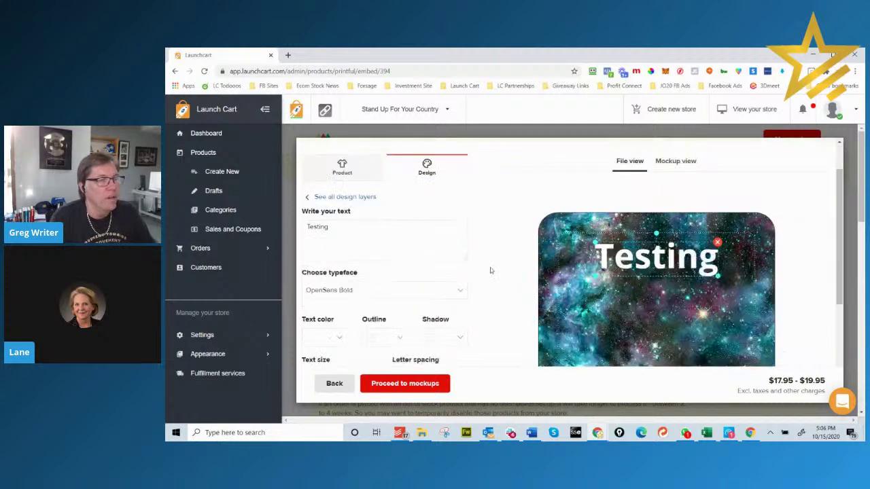
scroll(491, 270, "down", 2)
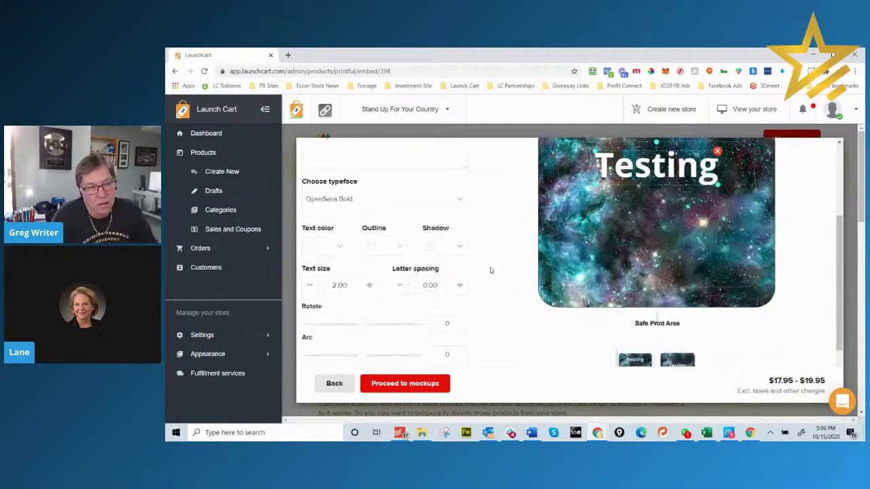
scroll(488, 265, "up", 2)
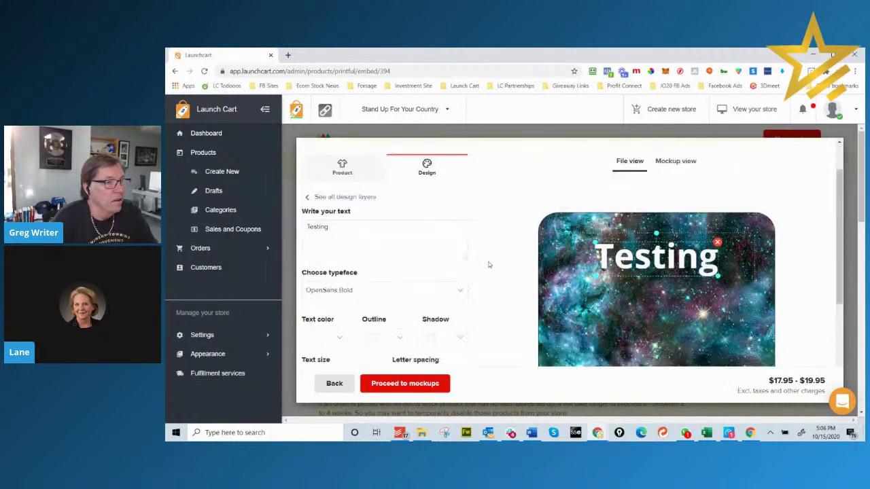
scroll(488, 265, "down", 1)
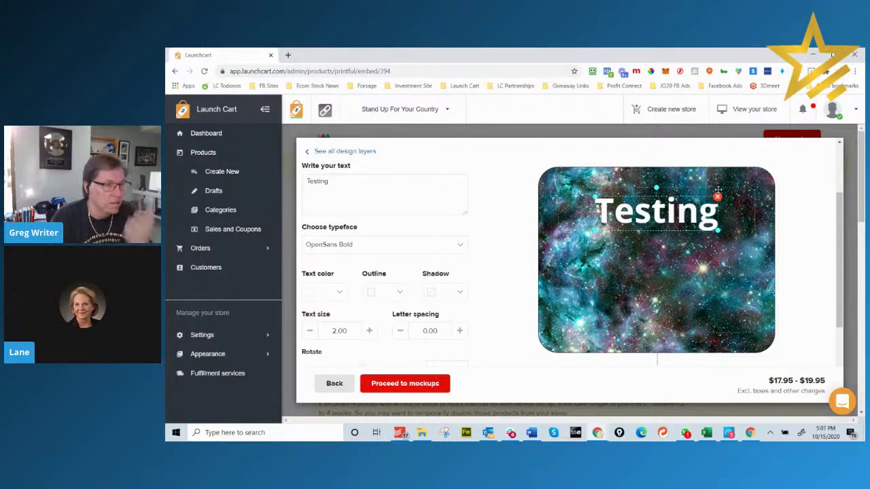
scroll(687, 221, "up", 2)
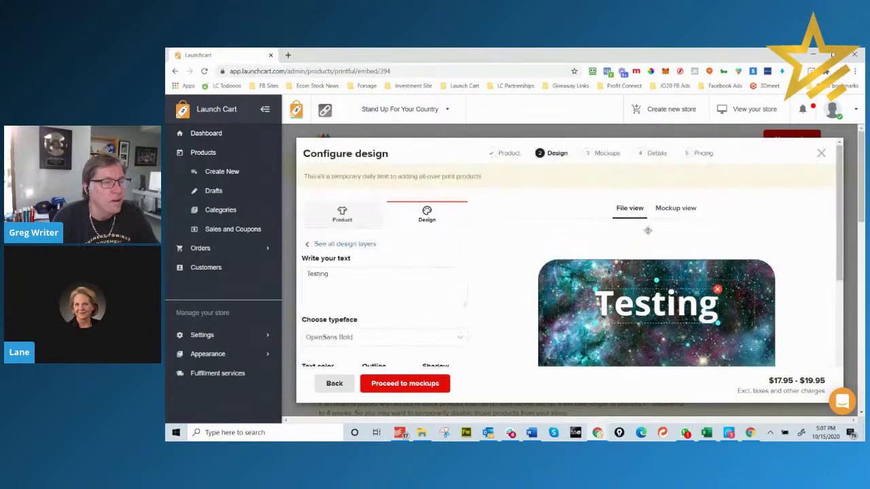
scroll(739, 293, "down", 3)
scroll(740, 293, "up", 3)
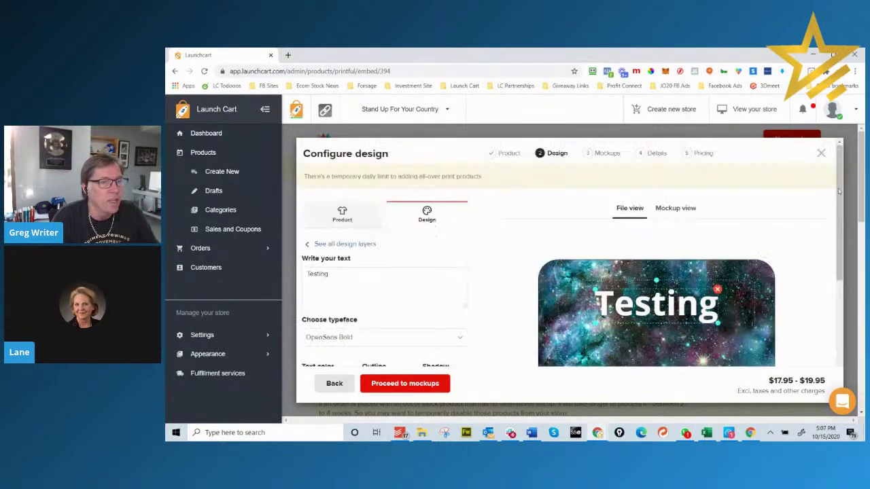
Check the product builder's closing options without leaving it, and review the Laptop Sleeve's product settings before returning to the design
left_click(821, 154)
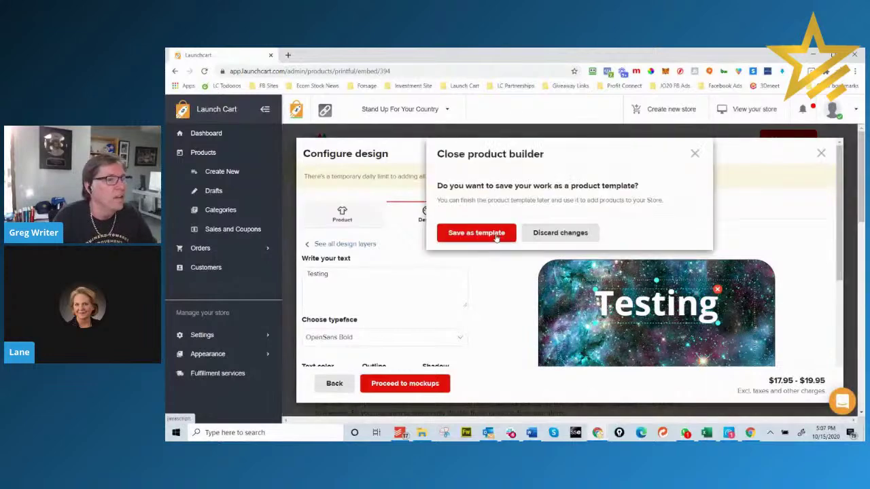
left_click(694, 154)
left_click(375, 216)
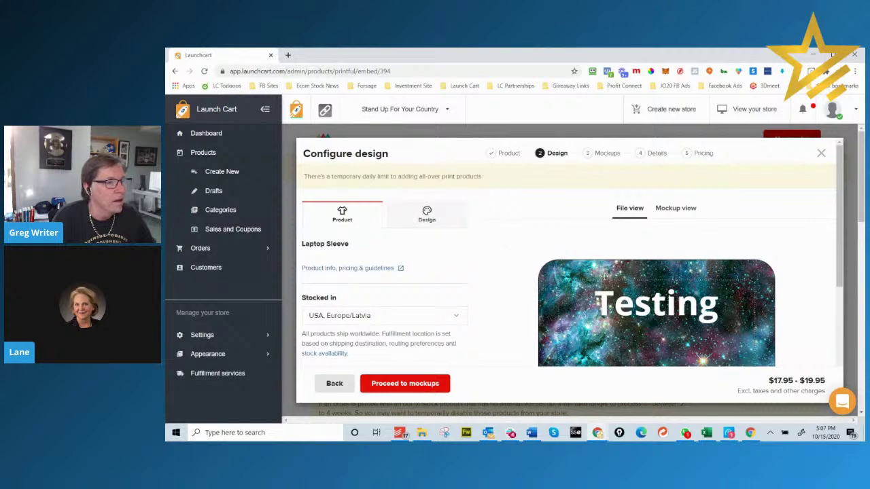
scroll(483, 272, "down", 3)
scroll(469, 266, "up", 3)
left_click(426, 215)
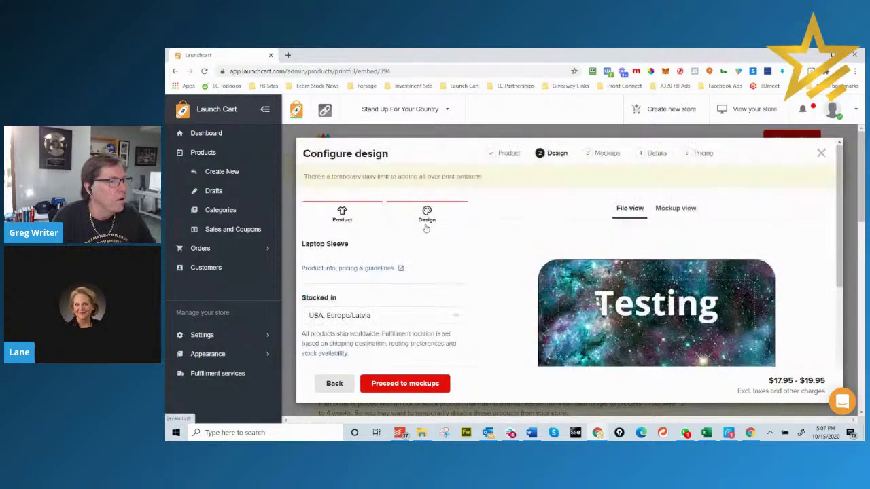
Delete the "Testing" text and the galaxy artwork from the laptop sleeve design
left_click(716, 290)
scroll(727, 282, "down", 2)
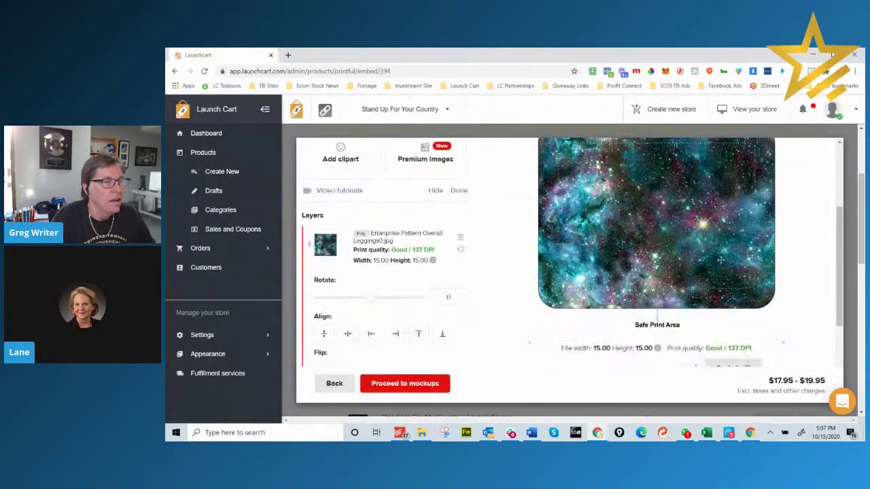
scroll(652, 225, "up", 3)
scroll(653, 224, "down", 5)
mouse_move(651, 210)
left_mouse_down()
mouse_move(696, 208)
mouse_move(649, 221)
left_mouse_up()
left_click(775, 149)
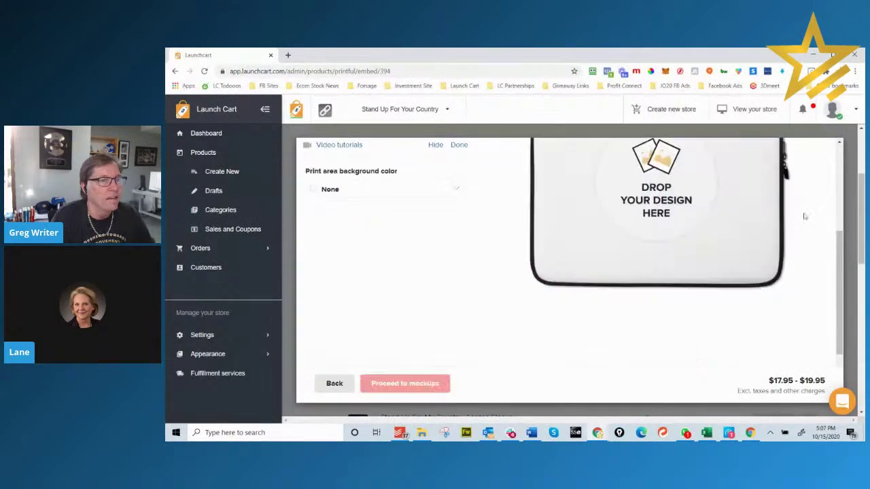
Add the for-hats Stand Up For Your Country logo from the store's file library and shrink it to about 2.36 by 0.66 in the print area's upper-left corner
scroll(731, 230, "up", 3)
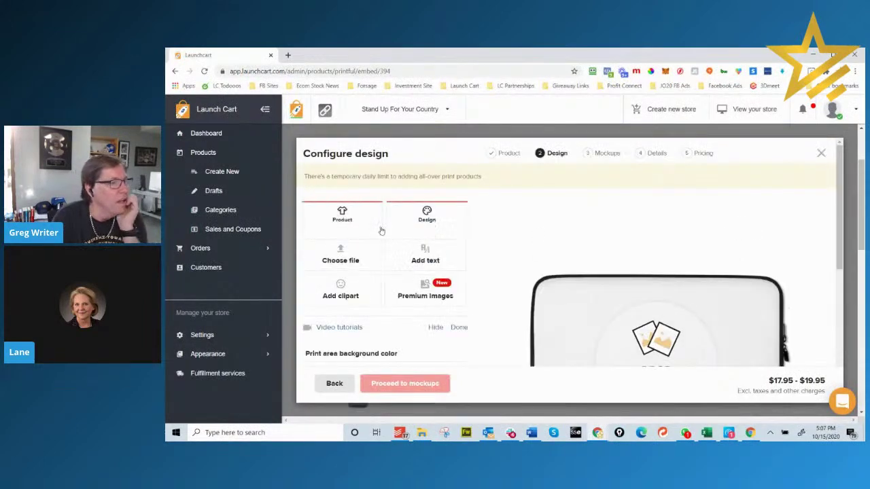
left_click(341, 255)
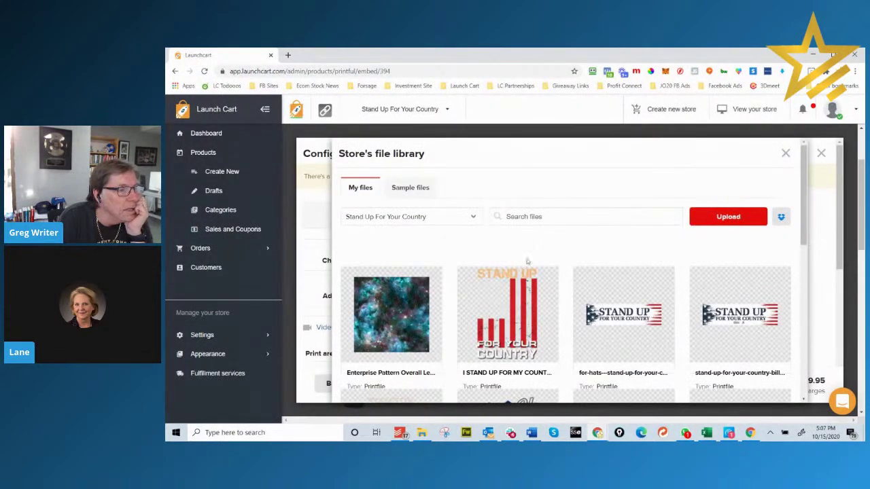
left_click(623, 314)
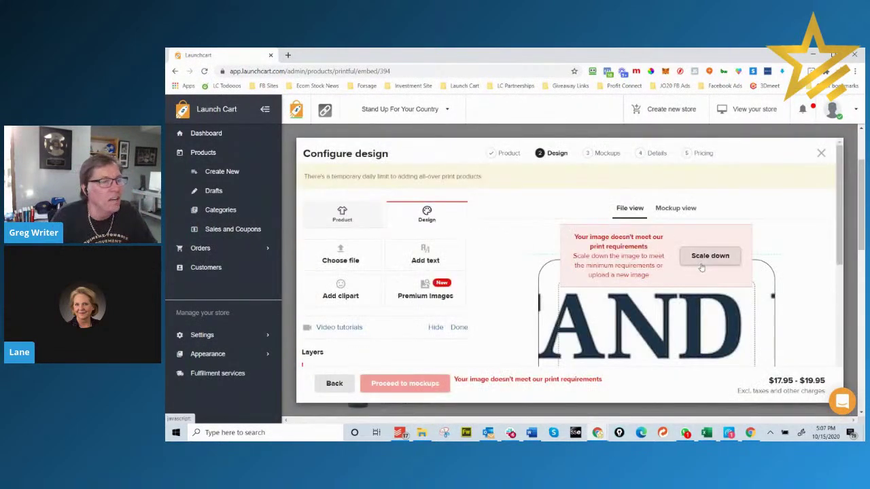
scroll(702, 267, "down", 2)
left_click_drag(600, 247, 611, 275)
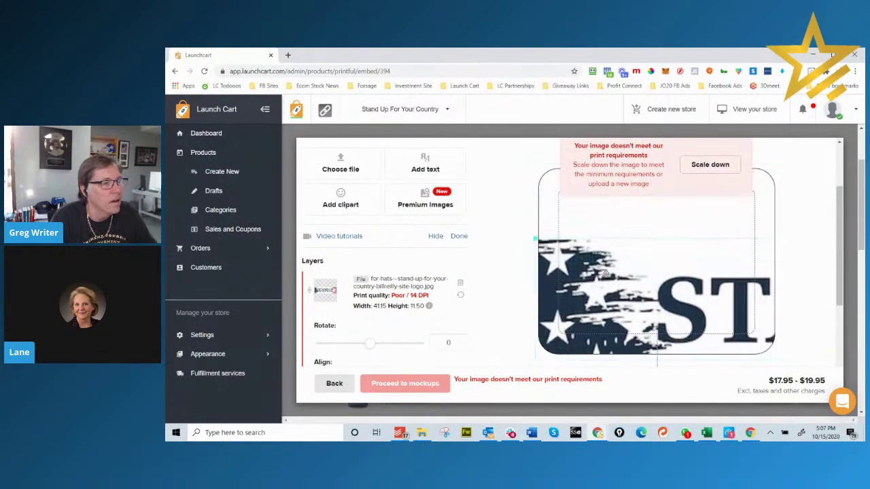
left_click_drag(535, 239, 570, 181)
scroll(468, 263, "down", 2)
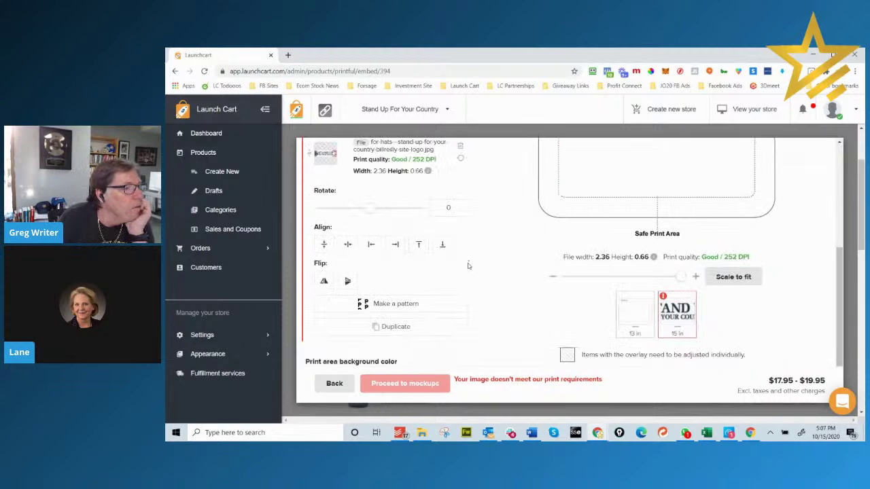
Repeat the Stand Up logo across the sleeve as a Brick pattern and enlarge the logo tile
left_click(396, 304)
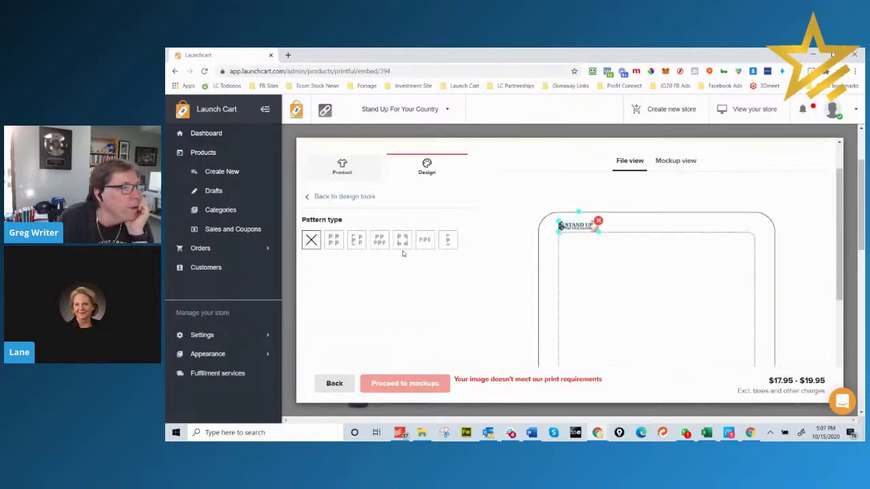
left_click(383, 242)
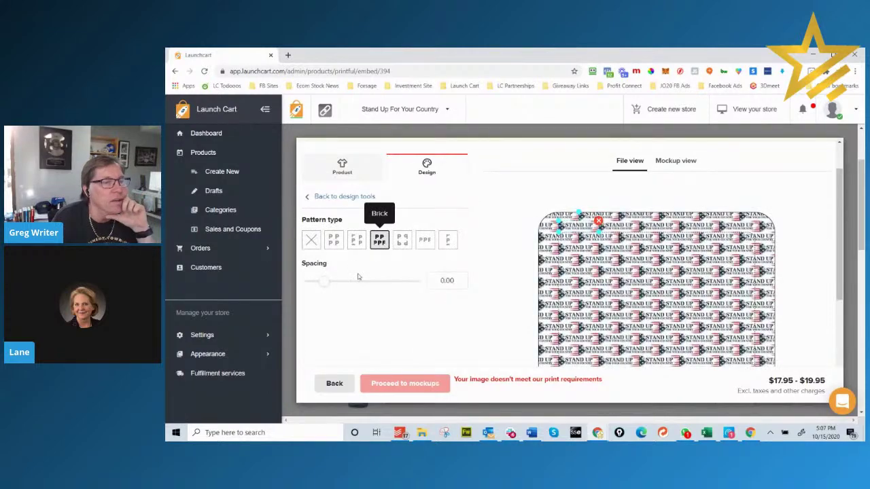
scroll(358, 278, "down", 1)
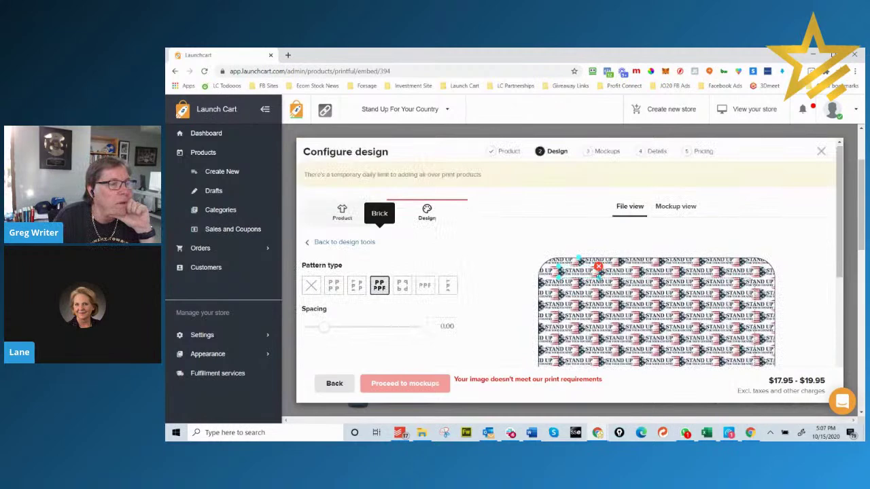
left_click_drag(578, 271, 639, 300)
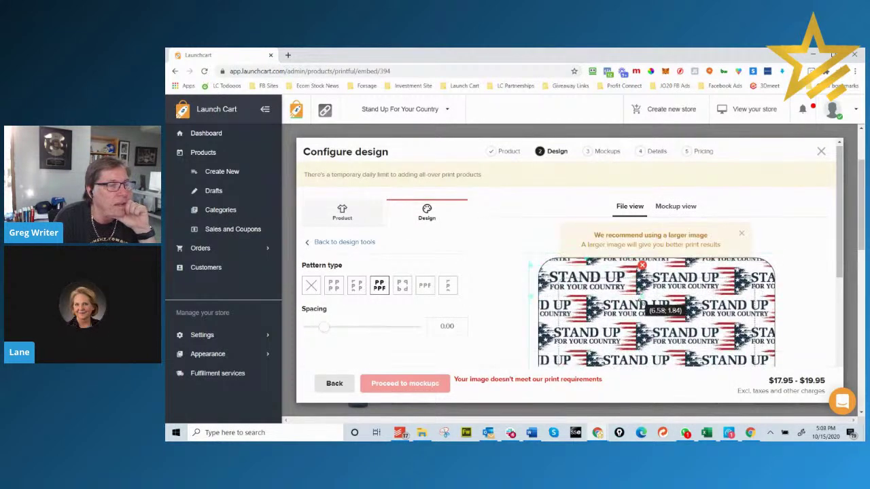
Try the Block, Half drop, Brick, Reflect, Horizontal line and Vertical line patterns on the Stand Up logo, and remove the logo from the design
left_click(334, 285)
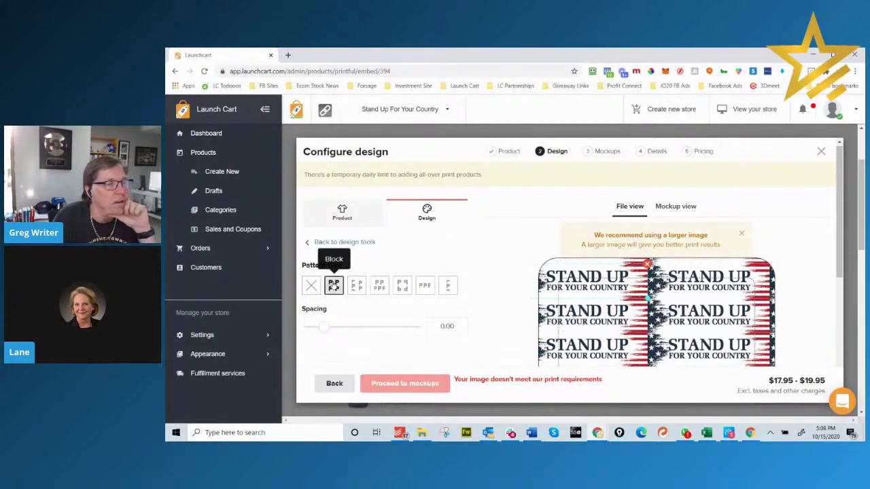
left_click(358, 285)
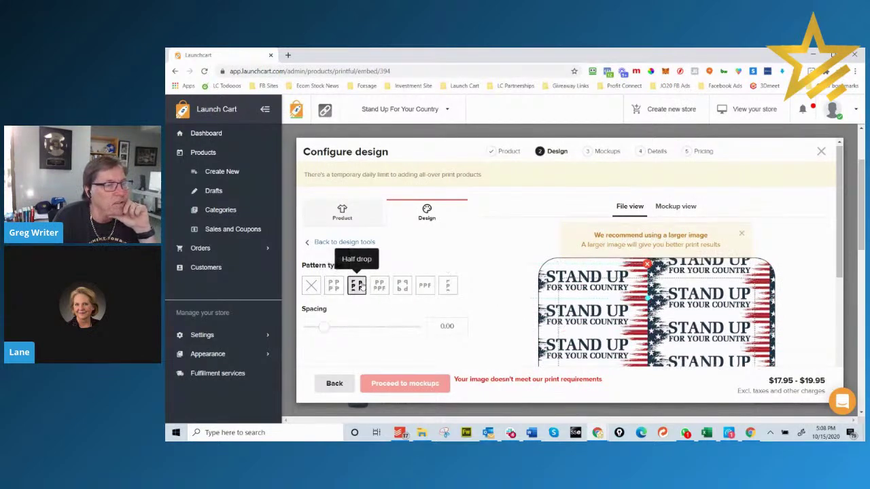
left_click(378, 286)
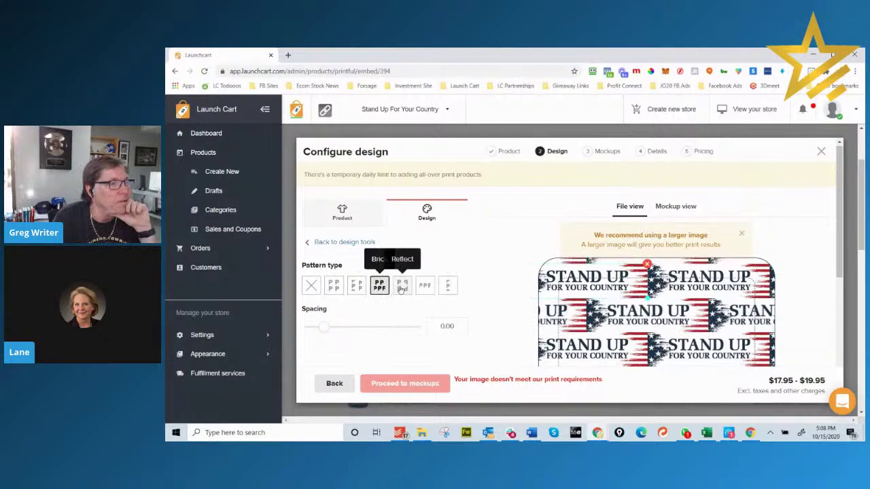
left_click(402, 286)
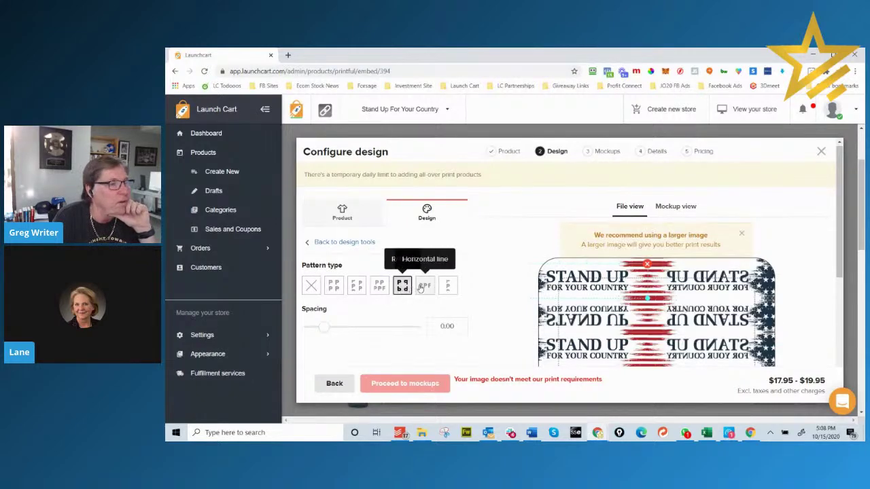
left_click(422, 287)
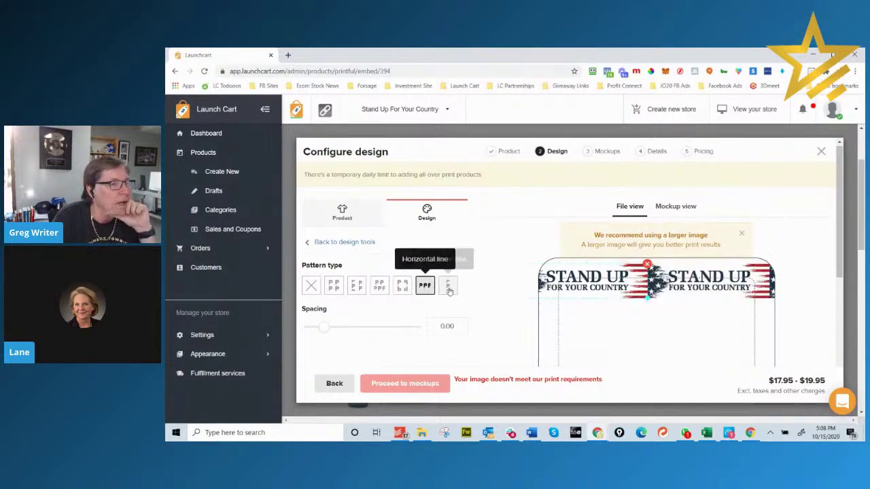
left_click(447, 287)
left_click(311, 285)
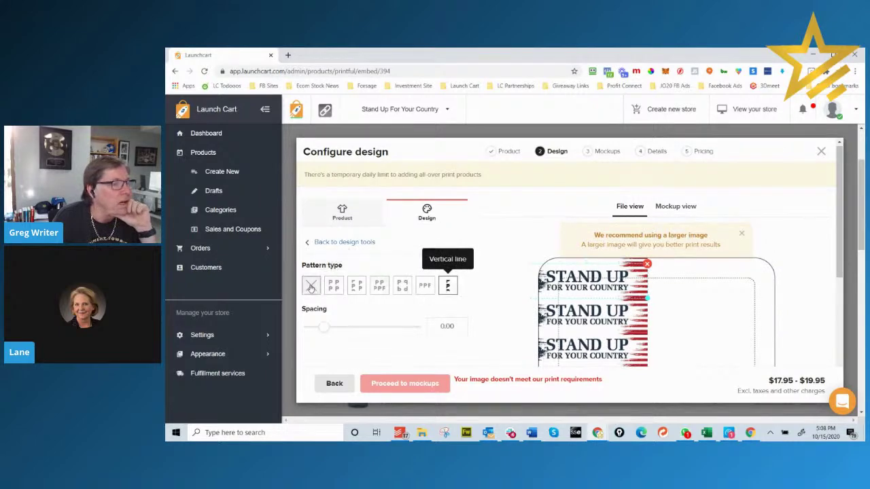
left_click(379, 285)
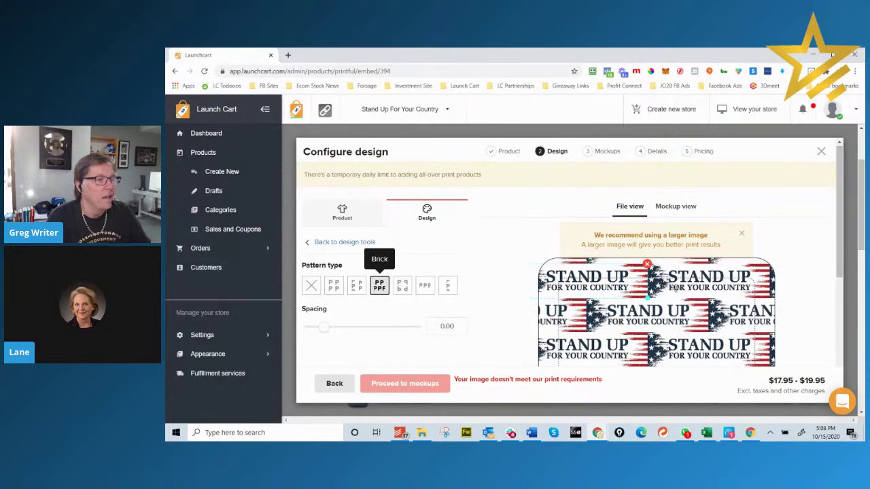
left_click(647, 266)
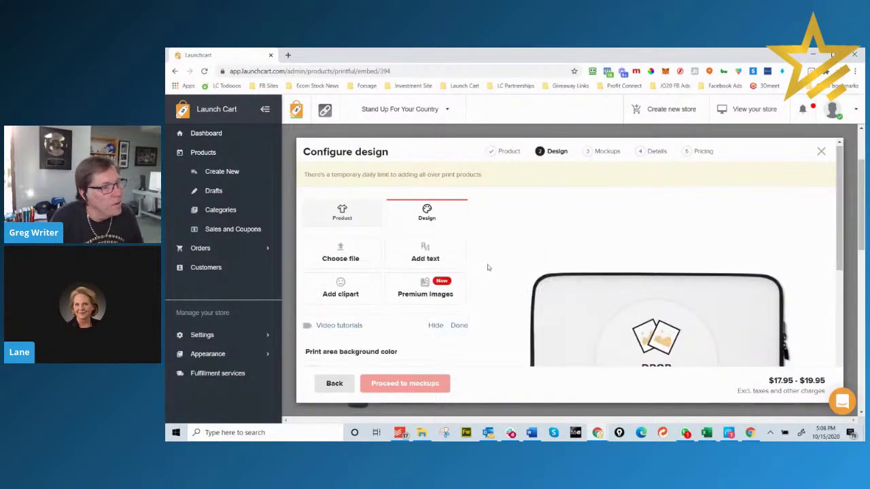
Upload "Launch Cart icon only official-01.png" from the May 2020 folder inside Logo - Official to the store's file library
left_click(353, 255)
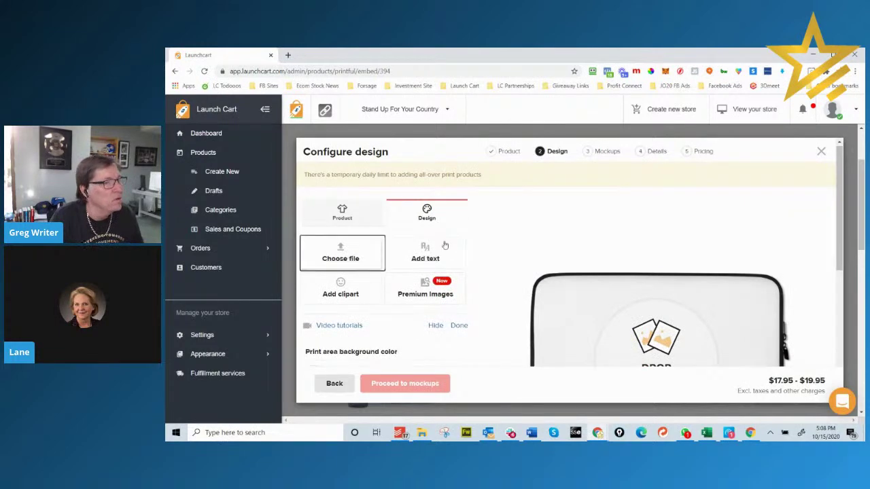
left_click(728, 216)
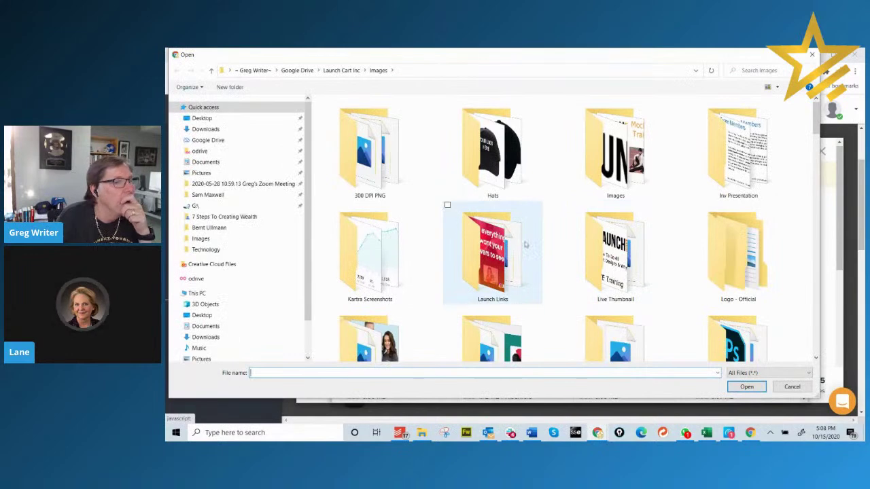
double_click(719, 257)
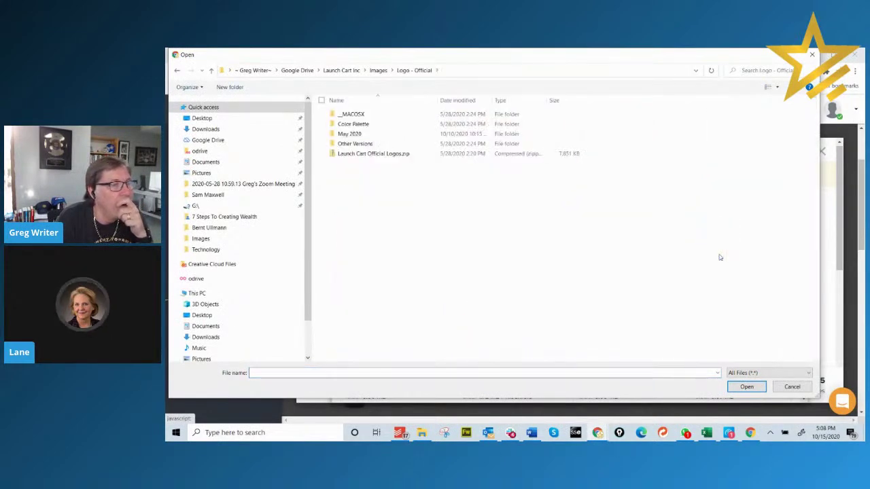
double_click(371, 134)
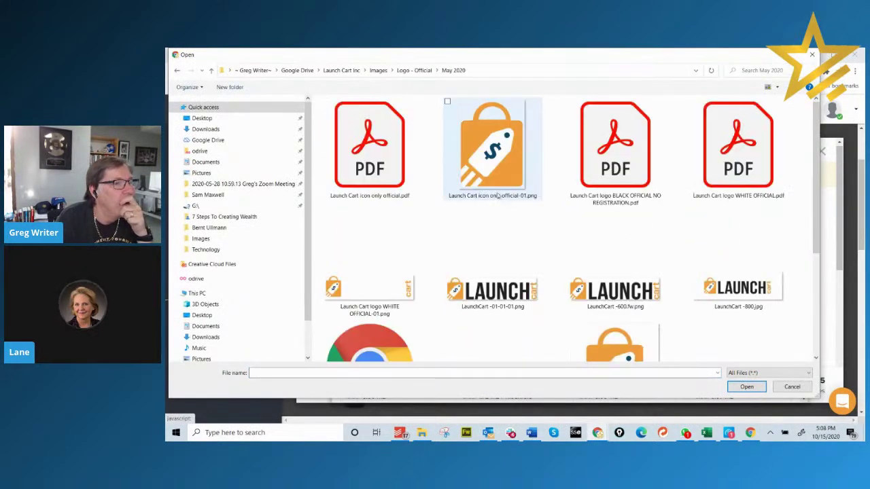
double_click(492, 146)
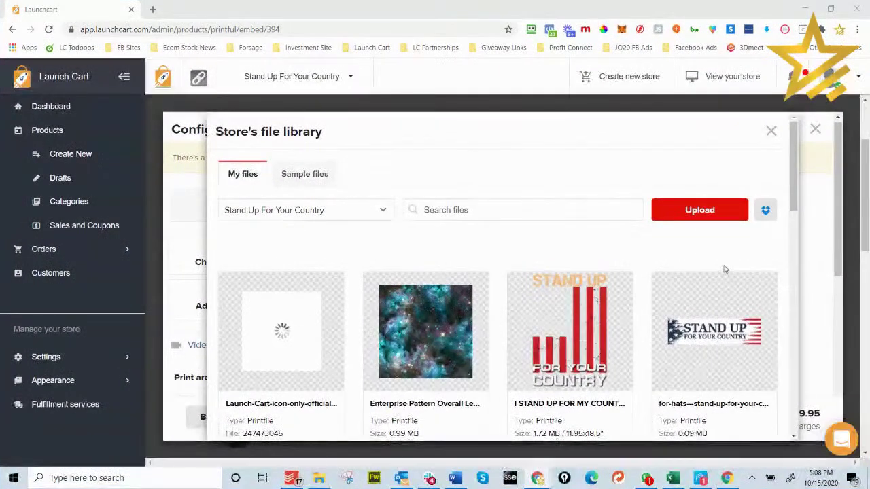
Add the uploaded Launch Cart icon to the sleeve, shrinking it to about 1.74 by 2.34 near the safe print area's upper-left corner
mouse_move(393, 288)
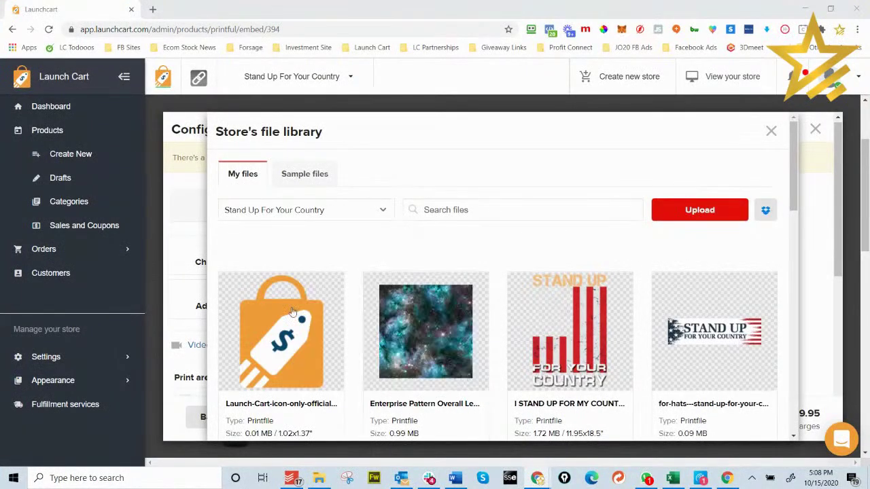
left_click(290, 329)
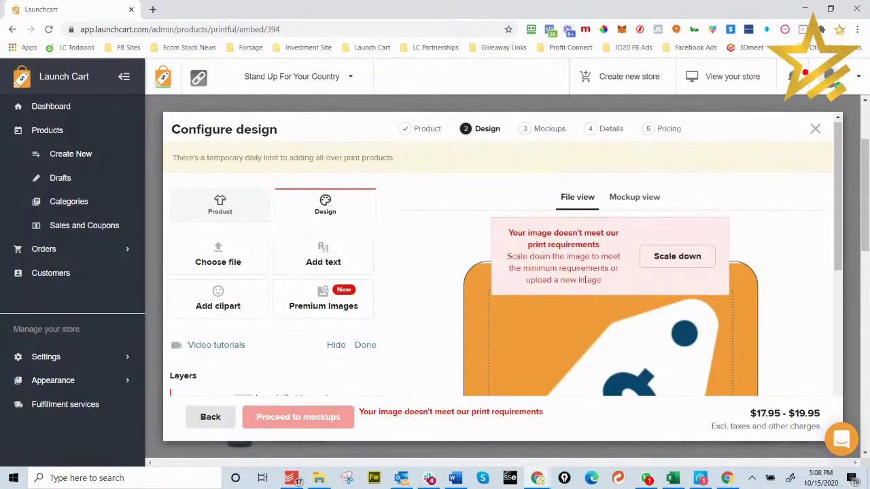
left_click(661, 258)
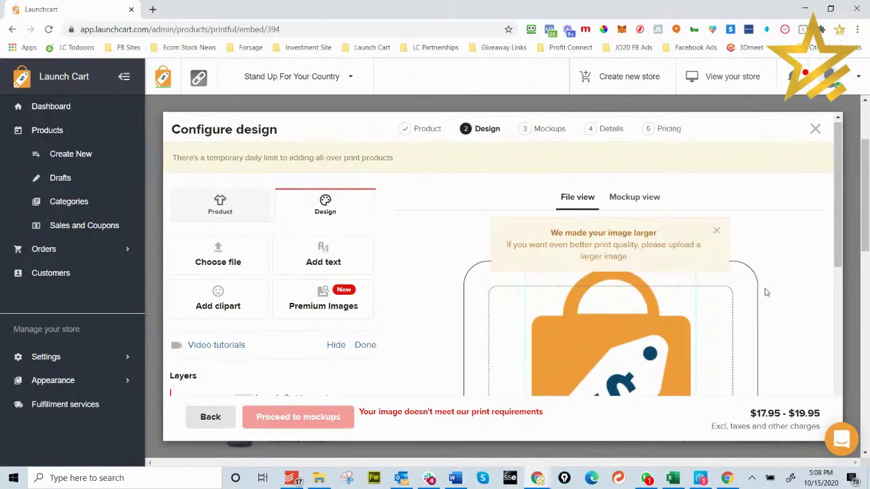
scroll(612, 296, "down", 2)
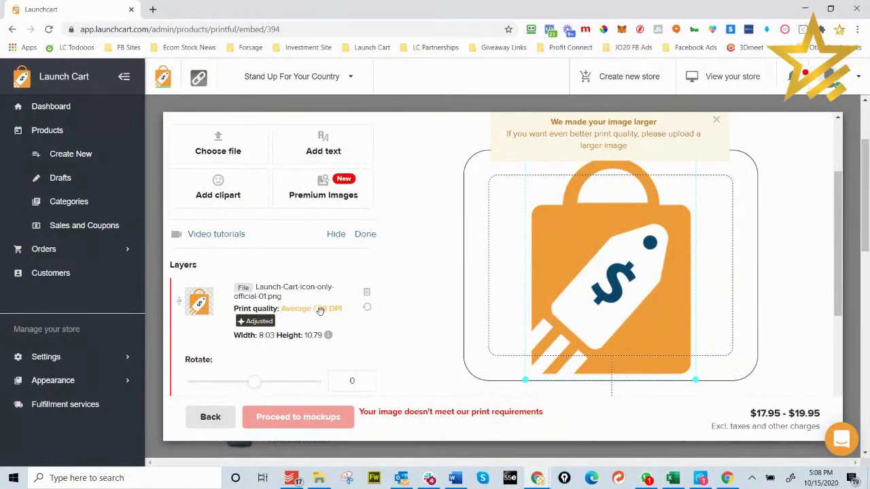
left_click_drag(524, 381, 580, 305)
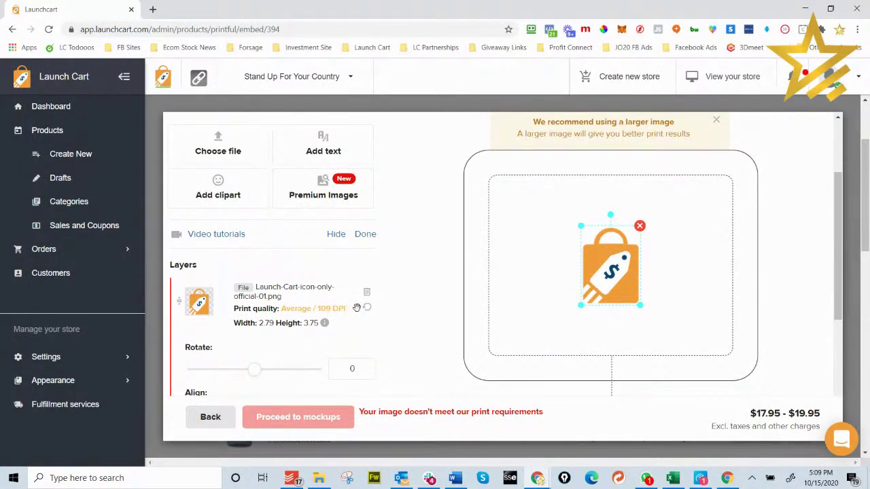
left_click_drag(580, 305, 514, 219)
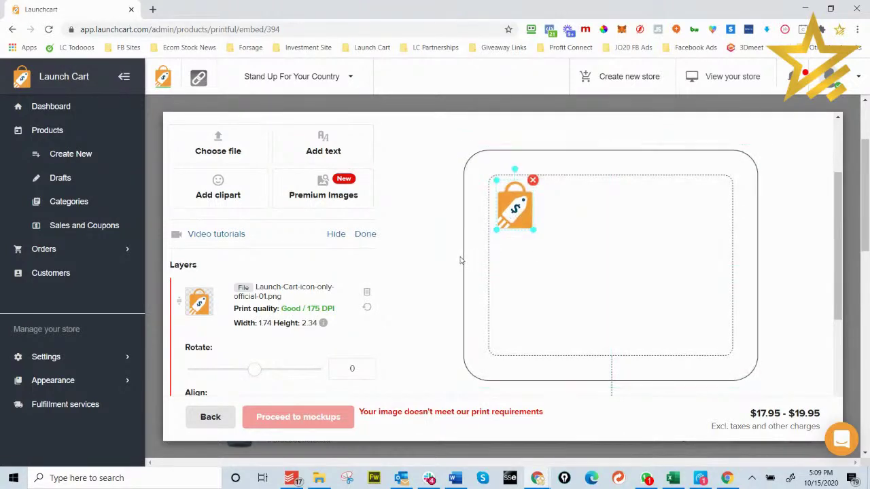
Repeat the Launch Cart icon across the sleeve as a Brick pattern
scroll(459, 260, "down", 3)
left_click(298, 316)
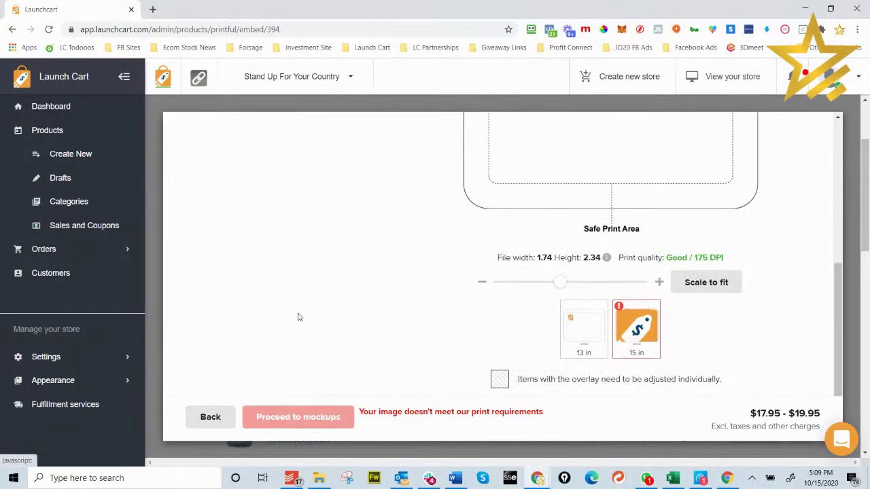
scroll(298, 316, "up", 3)
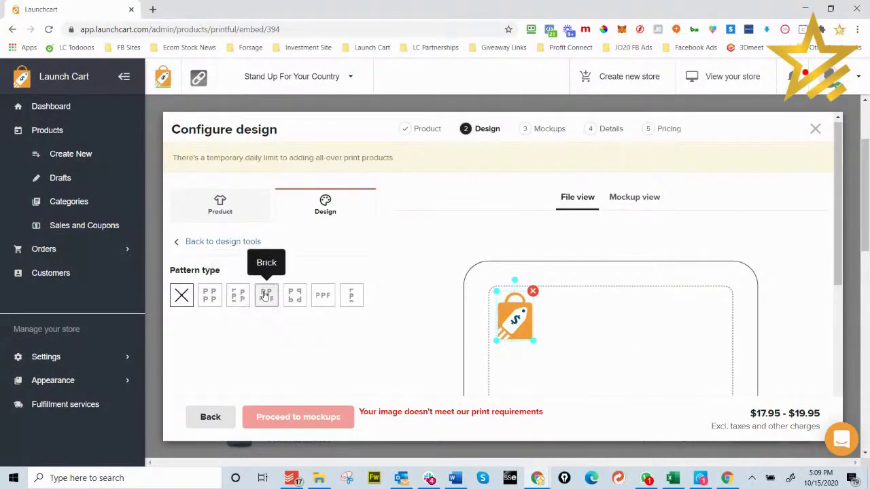
left_click(266, 295)
scroll(365, 291, "down", 2)
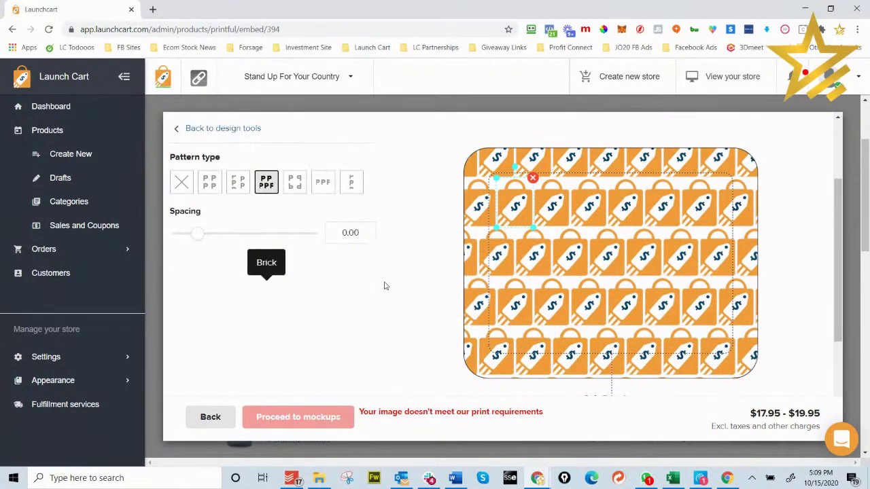
Preview the patterned laptop sleeve as a mockup and examine the whole product
scroll(384, 285, "up", 2)
left_click(624, 198)
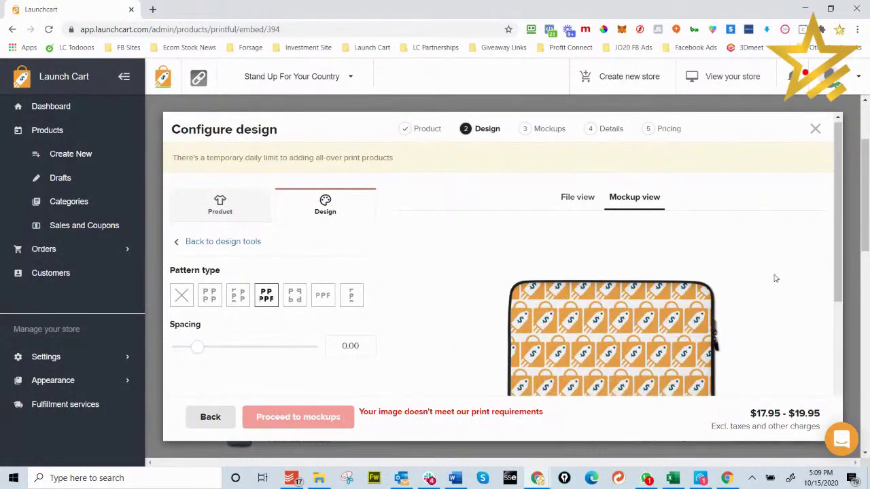
scroll(775, 278, "down", 2)
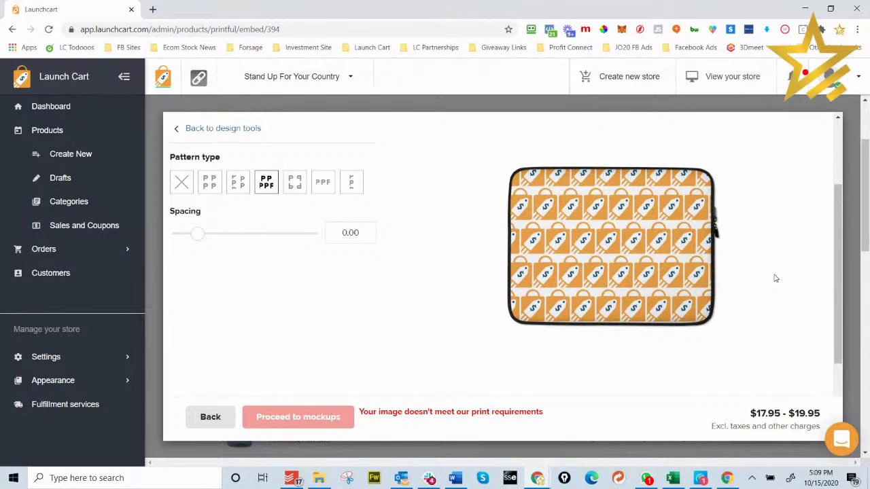
Leave the sleeve design and open the Leggings category under Women's clothing in the product catalog
left_click(210, 417)
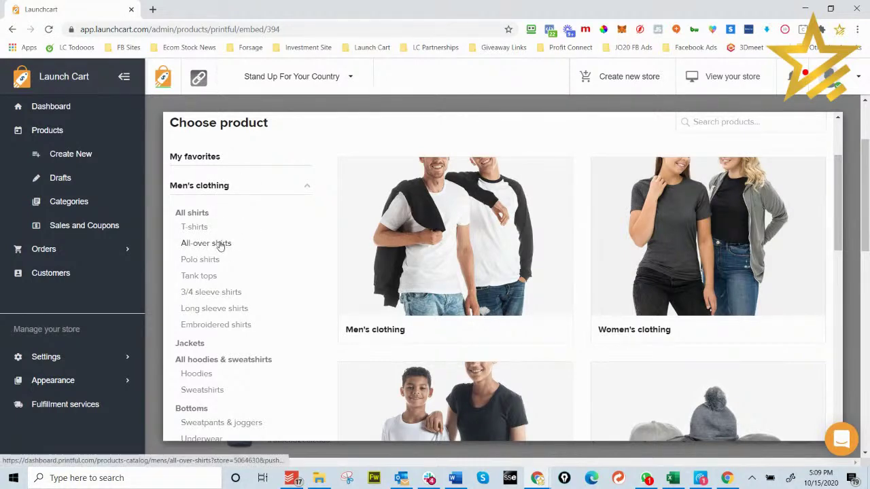
scroll(234, 253, "down", 3)
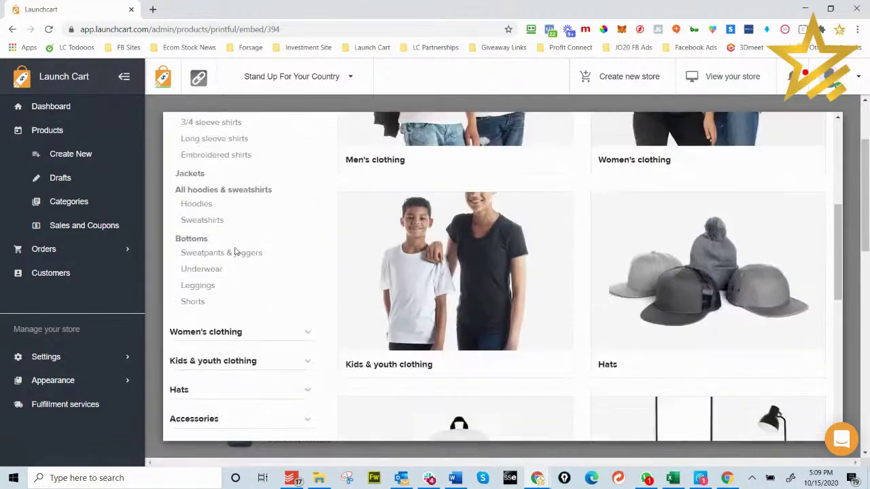
scroll(258, 251, "down", 2)
scroll(307, 225, "down", 3)
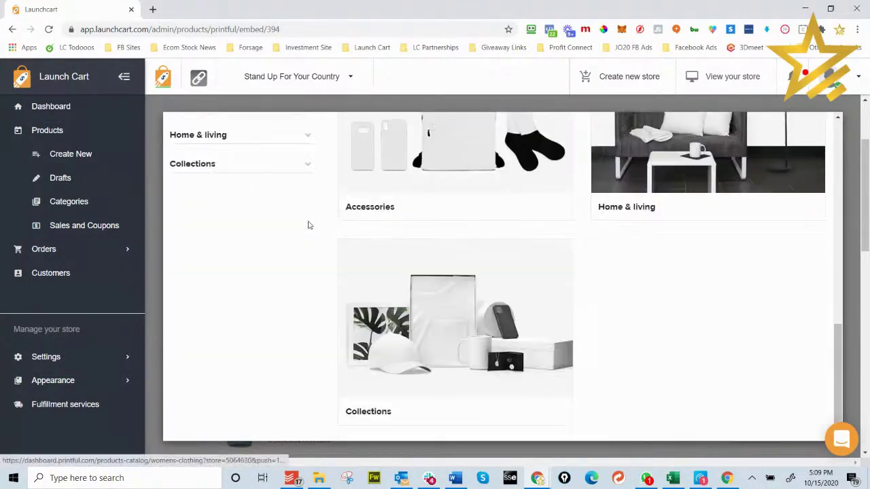
scroll(307, 225, "up", 6)
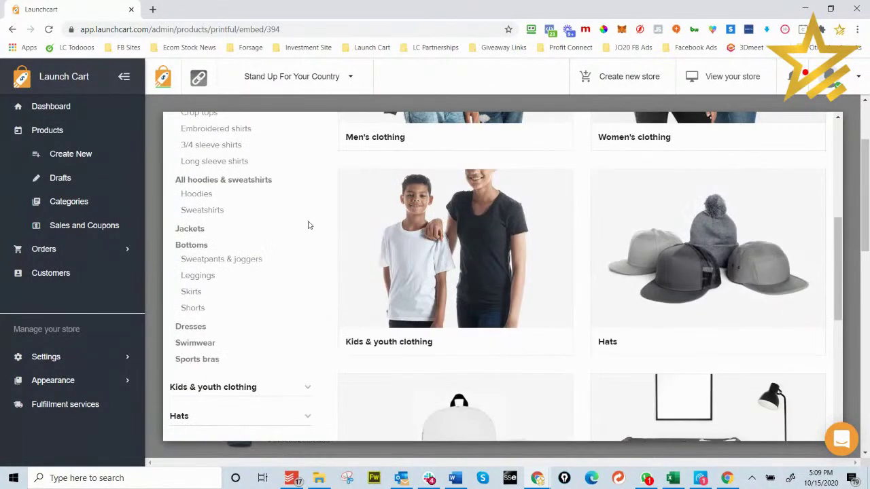
scroll(308, 225, "up", 1)
scroll(308, 224, "up", 3)
scroll(308, 225, "down", 1)
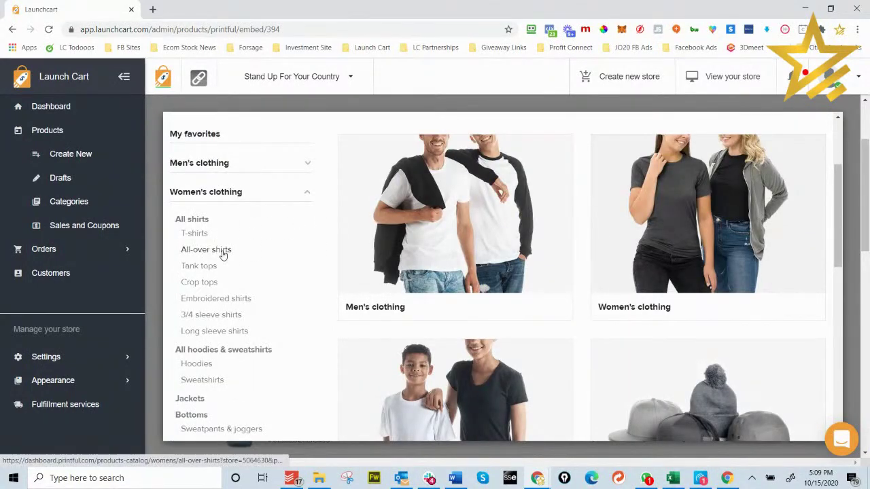
scroll(248, 271, "down", 1)
scroll(251, 274, "down", 1)
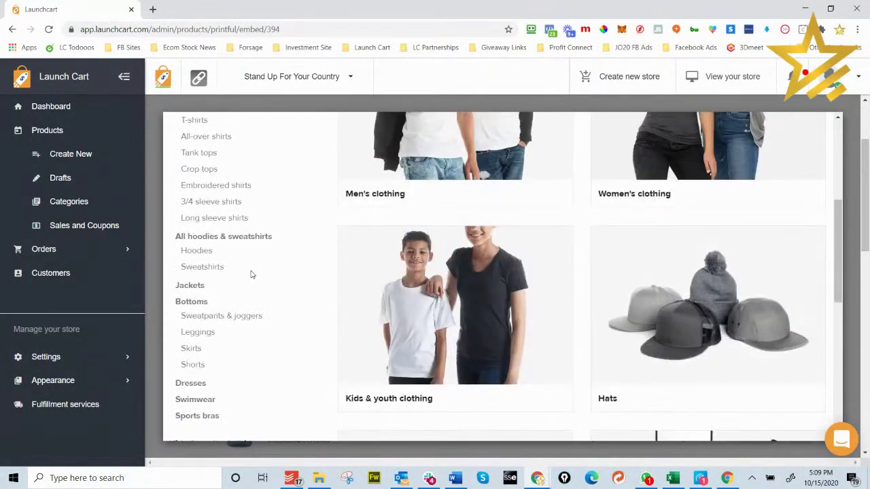
left_click(204, 332)
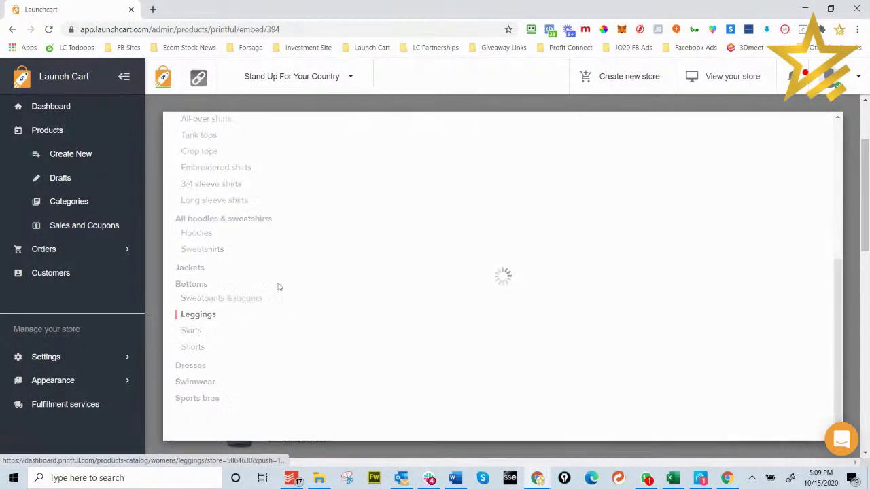
Browse the available leggings and choose All-Over Print Yoga Leggings for a new design
scroll(343, 258, "down", 1)
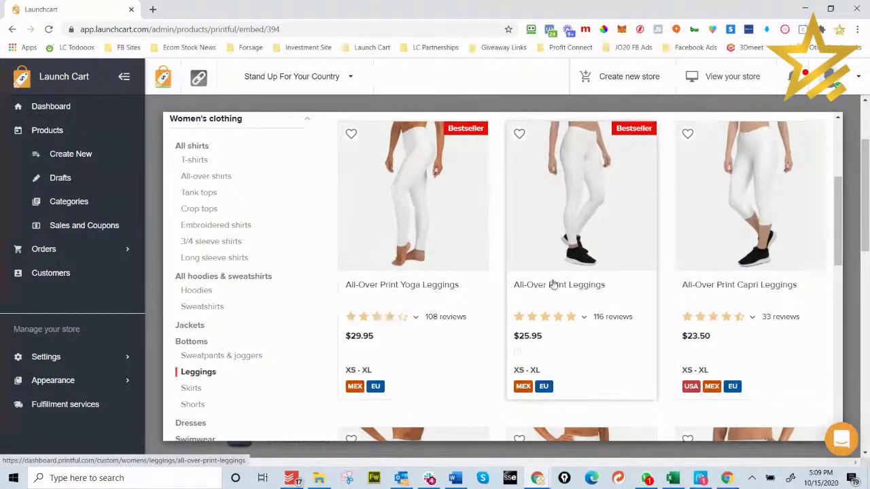
scroll(759, 291, "down", 2)
scroll(758, 291, "down", 2)
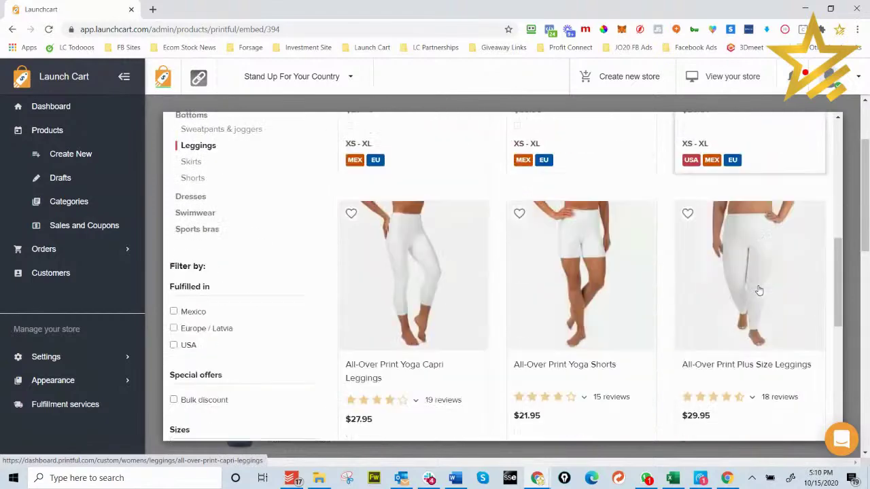
scroll(408, 337, "down", 1)
scroll(772, 254, "down", 4)
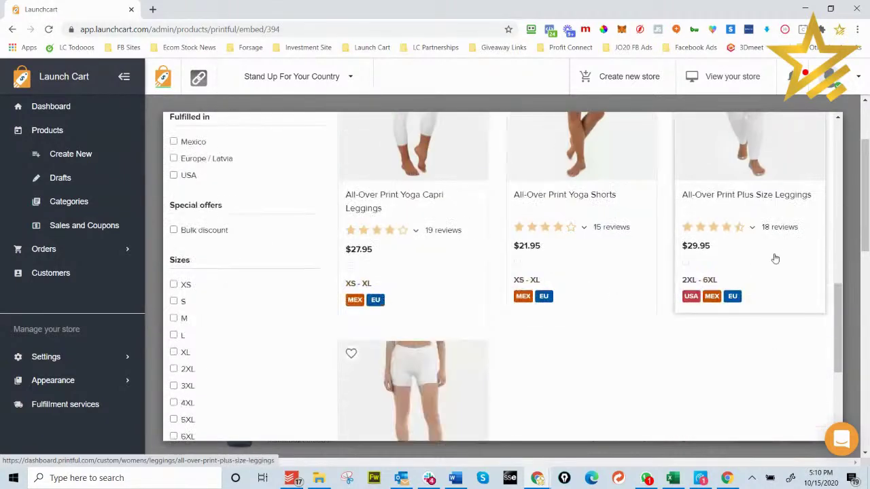
scroll(779, 256, "up", 10)
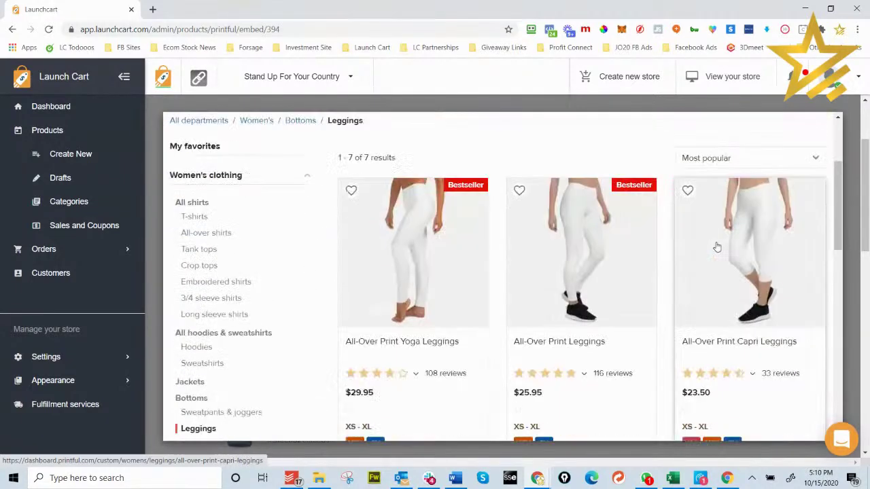
left_click(407, 249)
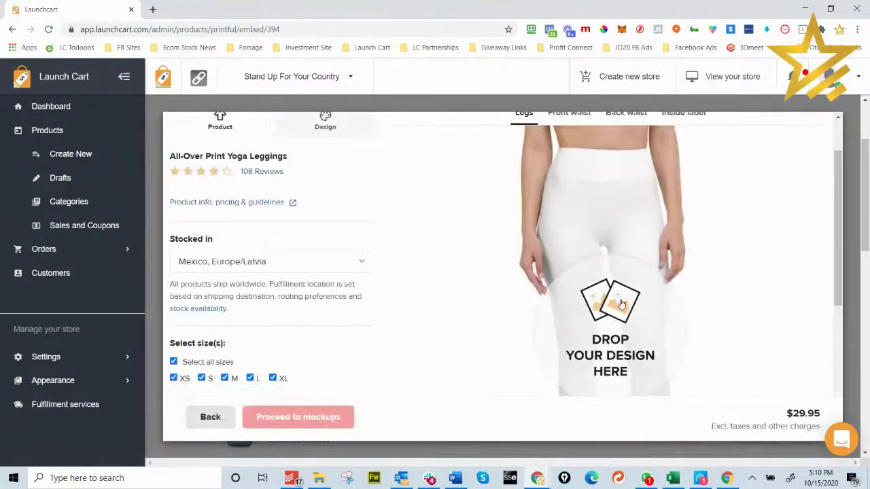
Add "Enterprise Pattern Overall Leggings0.jpg" to the leggings' Legs print area and dismiss the image-size notice
left_click(631, 322)
left_click(440, 332)
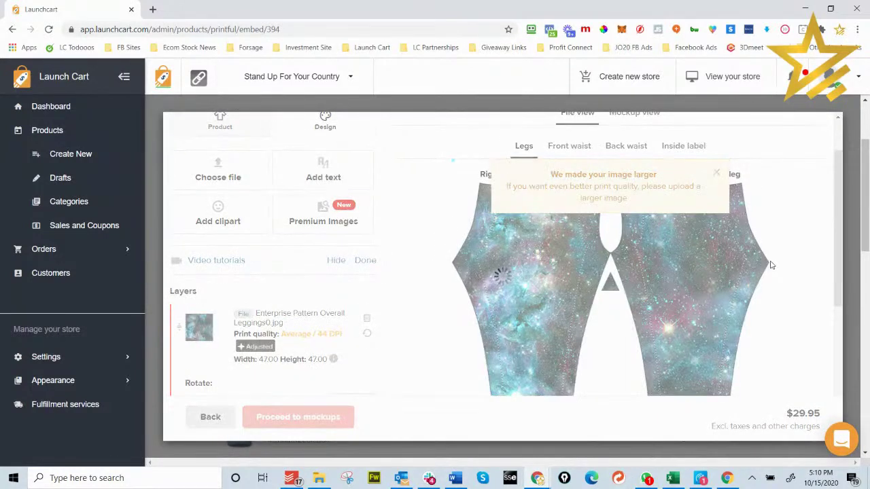
left_click(718, 175)
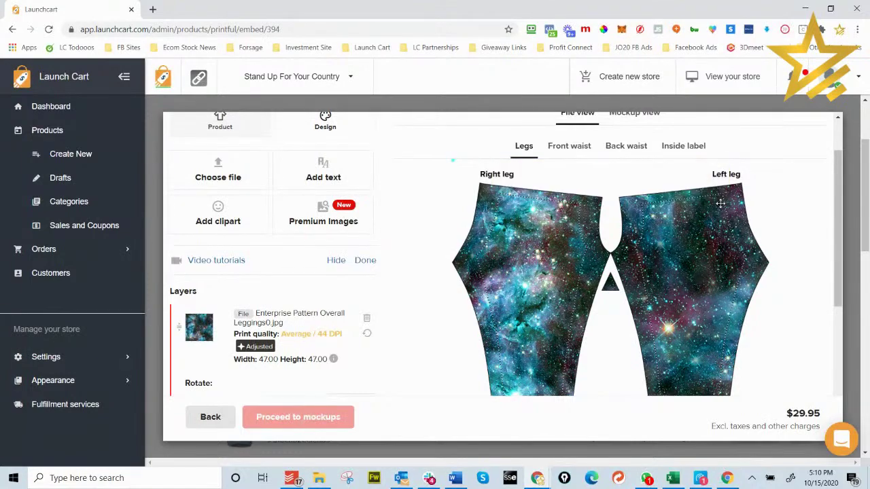
Shift the galaxy image slightly downward on the legs and examine its coverage down to the hems
left_click_drag(509, 244, 503, 269)
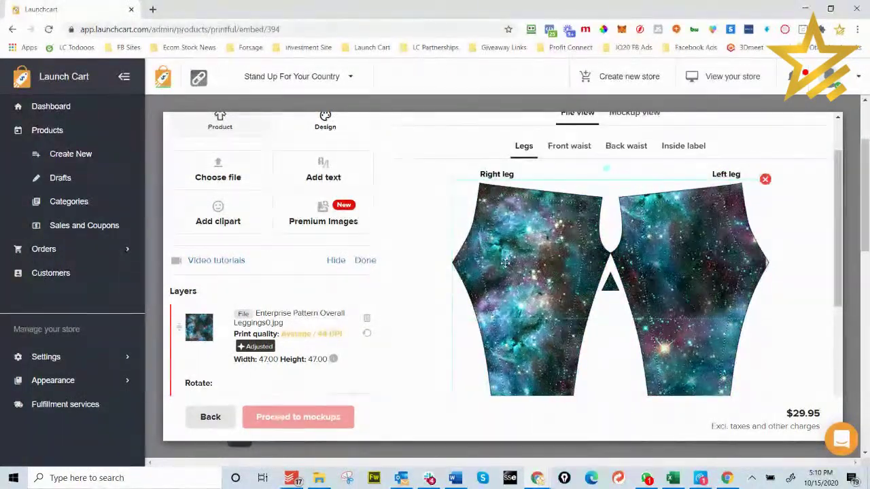
scroll(829, 231, "down", 3)
scroll(836, 238, "up", 2)
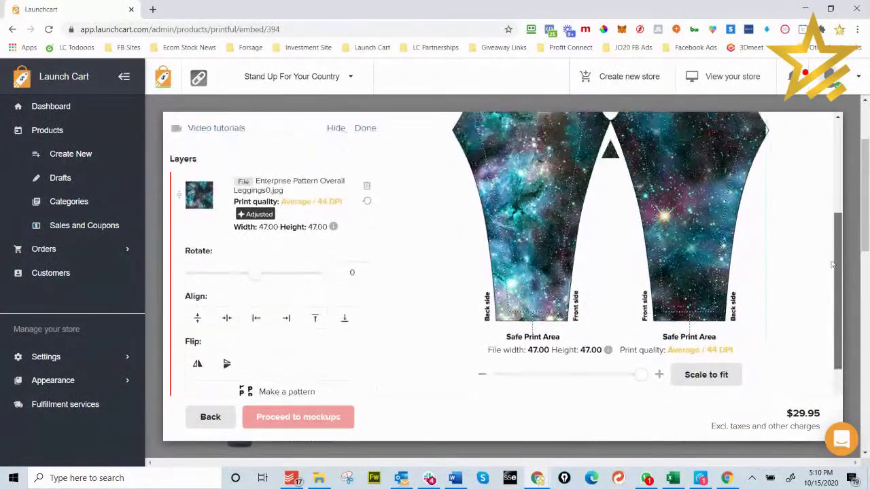
scroll(836, 241, "down", 2)
scroll(835, 241, "up", 1)
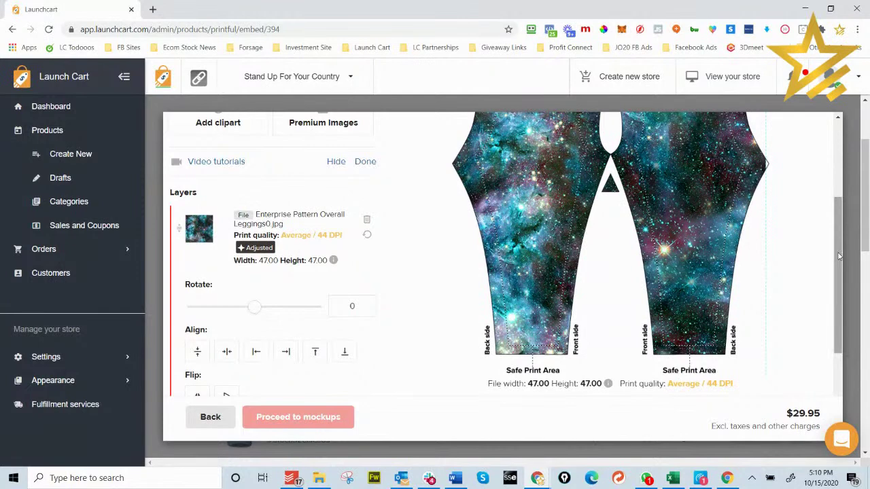
scroll(833, 248, "up", 1)
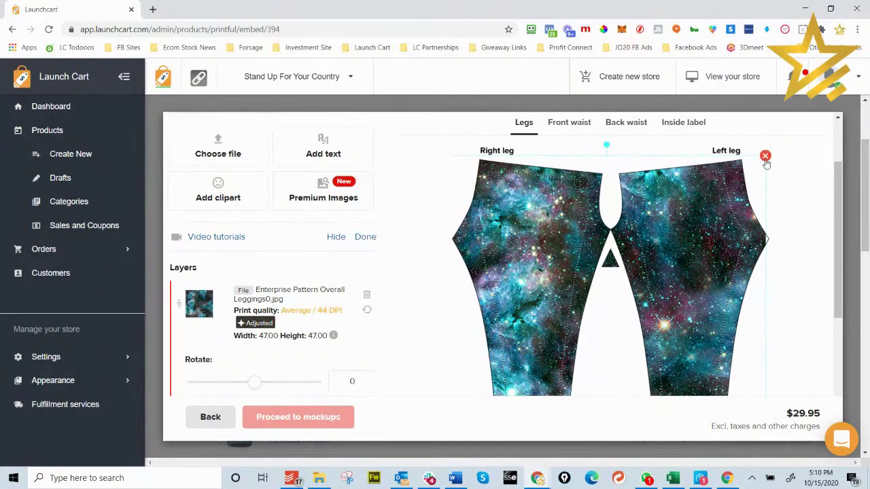
Shrink the galaxy image to about 12.66 by 12.65 and place it at the left leg's upper inner corner
left_click_drag(515, 182, 568, 182)
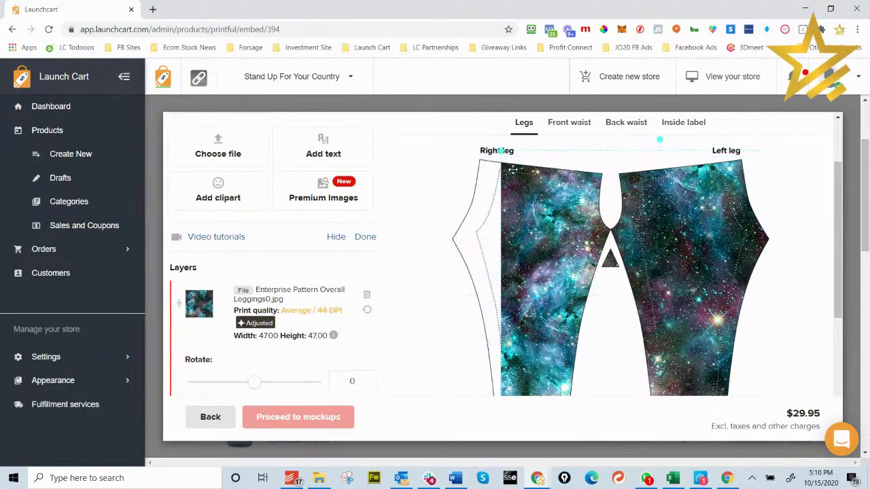
left_click_drag(500, 149, 630, 244)
left_click_drag(669, 287, 656, 189)
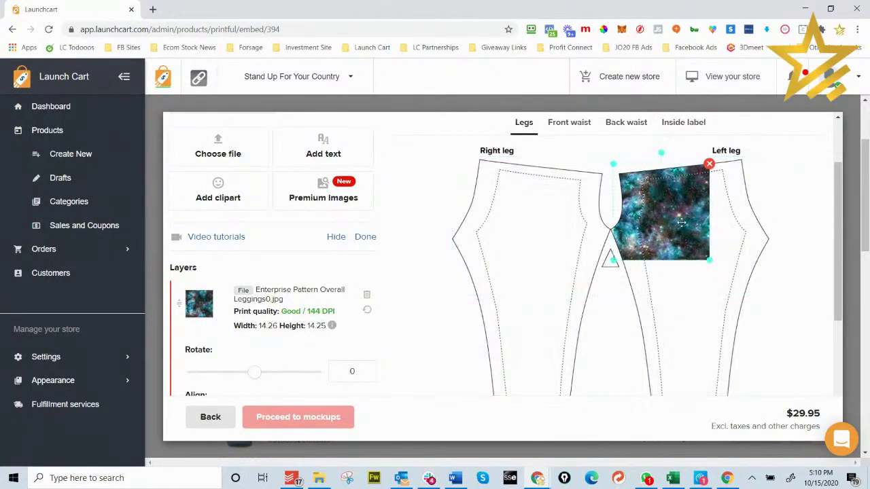
left_click_drag(612, 161, 619, 170)
Repeat the galaxy image across both legs as a Brick pattern
scroll(297, 297, "down", 3)
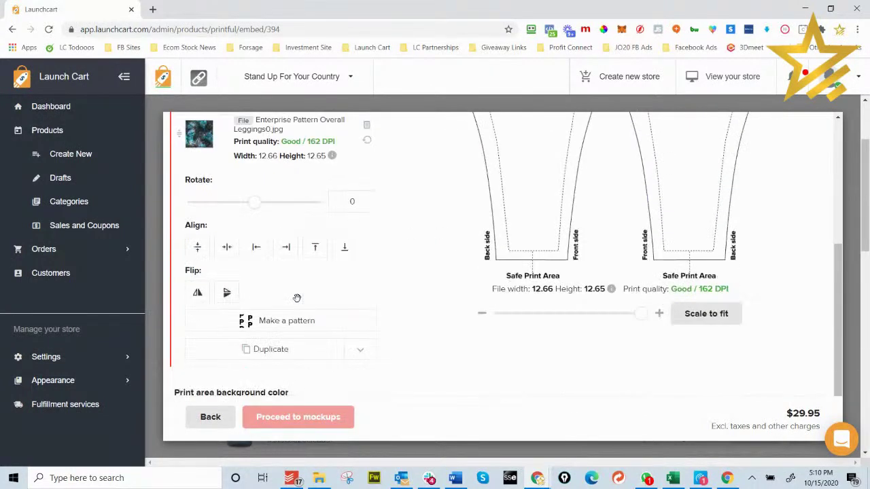
left_click(274, 325)
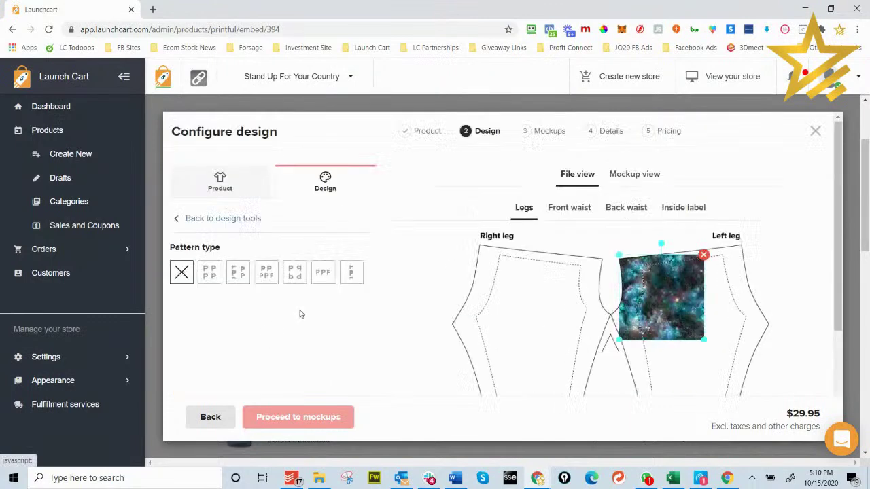
left_click(267, 273)
scroll(367, 267, "down", 2)
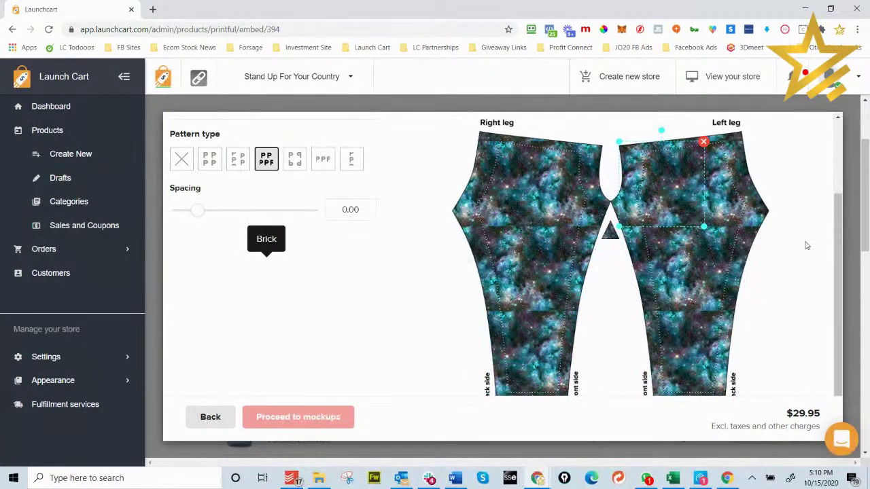
scroll(394, 264, "up", 2)
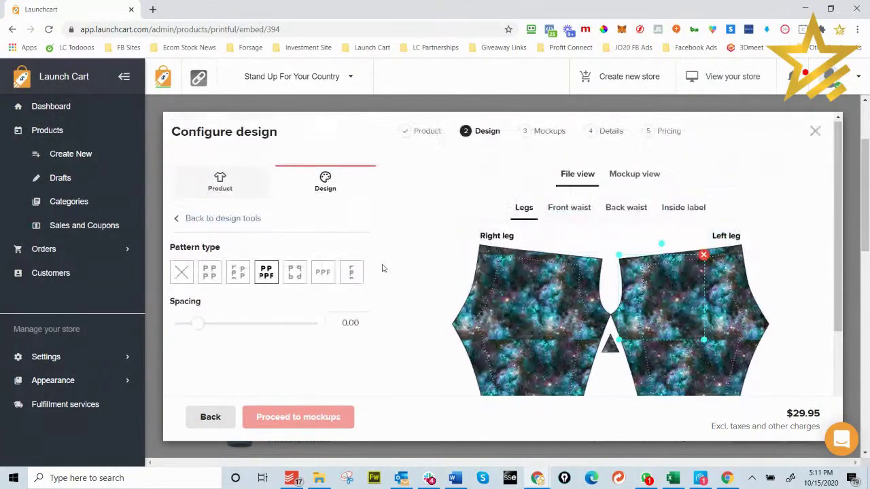
Check the leggings' product options, then review the layer settings and the patterned legs down to the hems
left_click(213, 190)
scroll(374, 269, "down", 3)
scroll(377, 270, "up", 3)
left_click(322, 193)
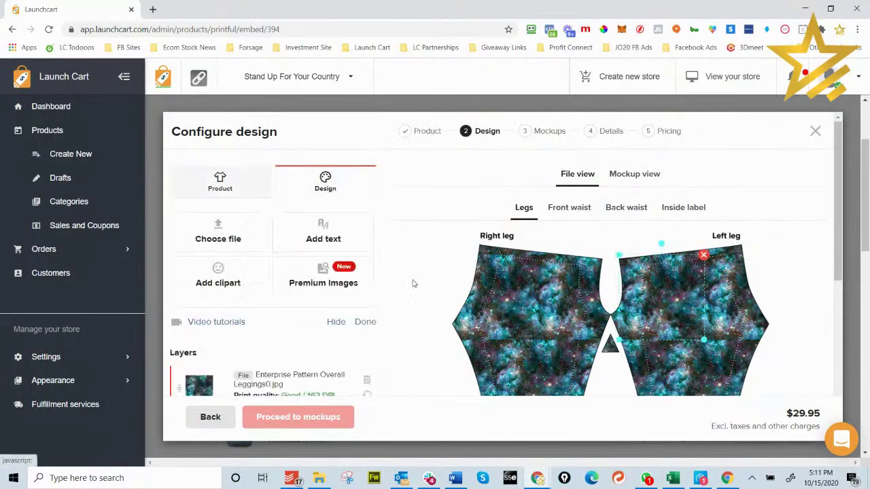
scroll(387, 319, "down", 2)
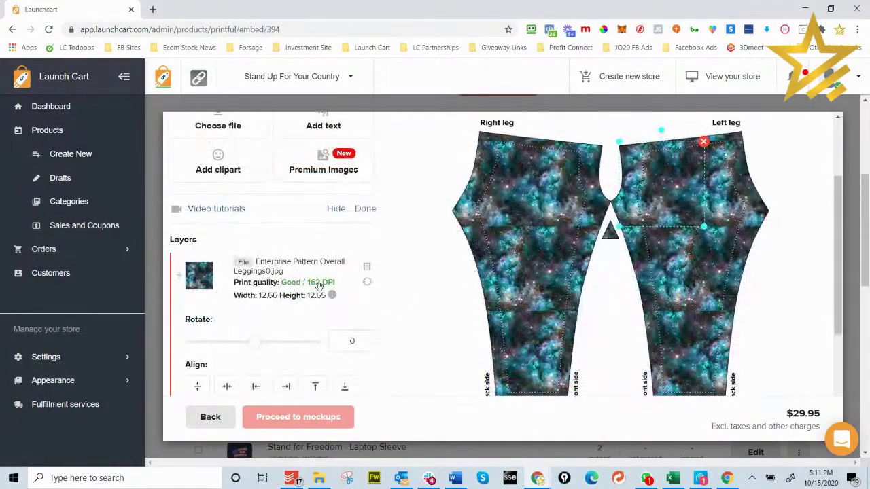
scroll(322, 284, "down", 1)
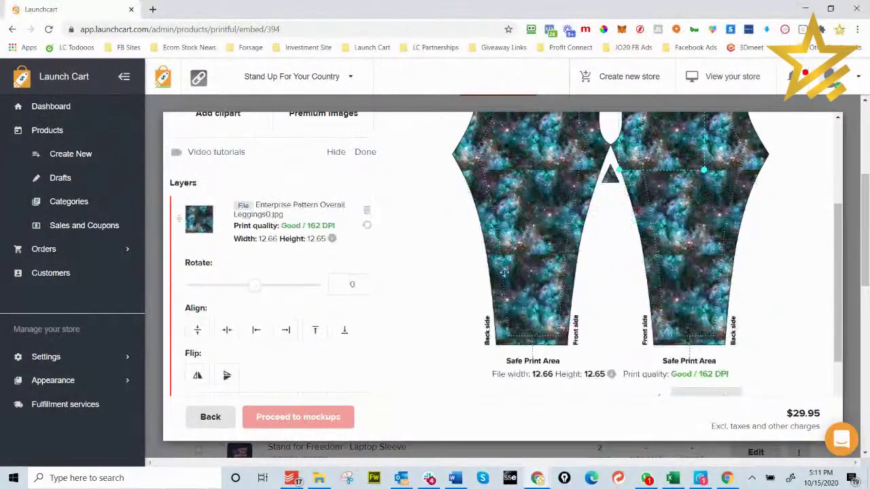
scroll(476, 224, "up", 3)
Set the leggings' stitch color to Black and the inside pocket option to Without pocket
left_click(628, 175)
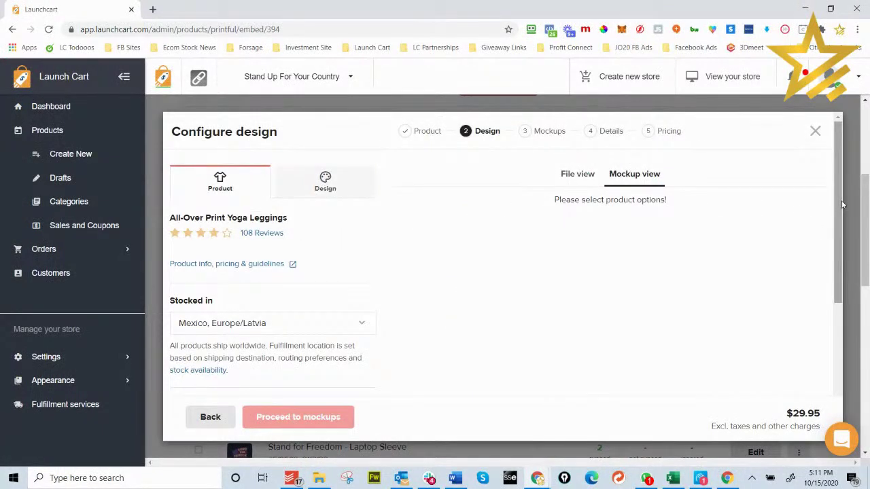
scroll(584, 239, "down", 3)
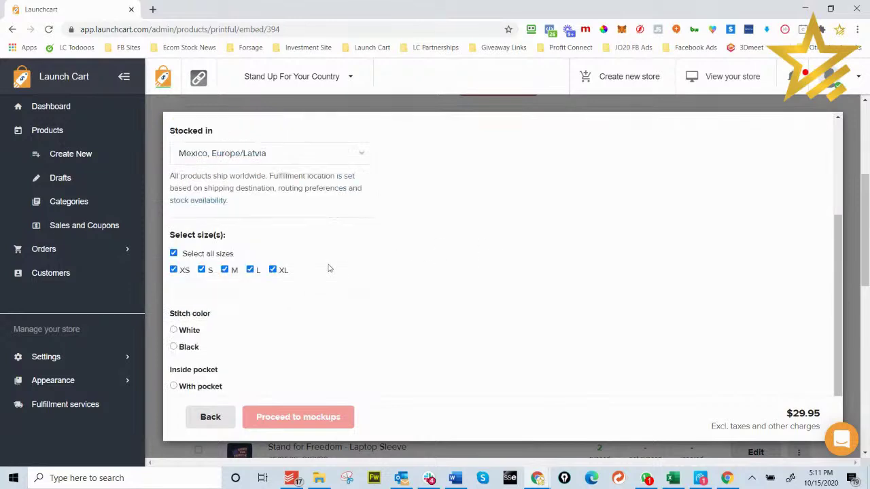
scroll(269, 291, "down", 1)
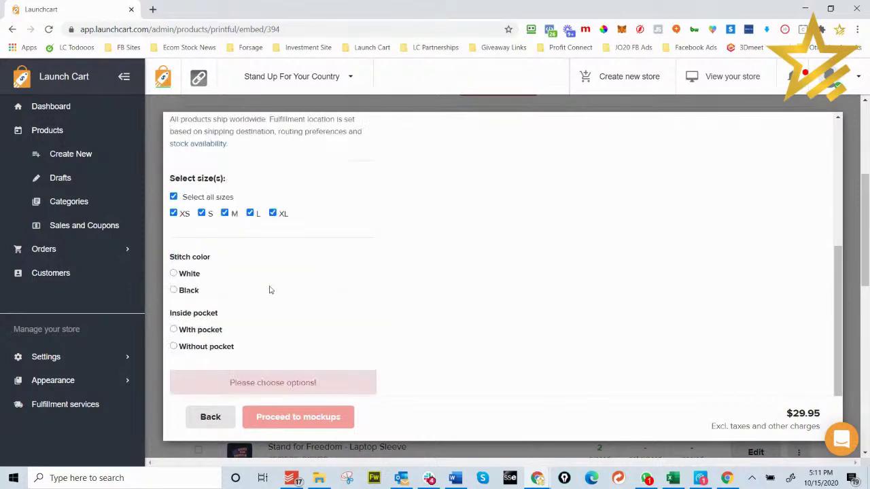
left_click(174, 291)
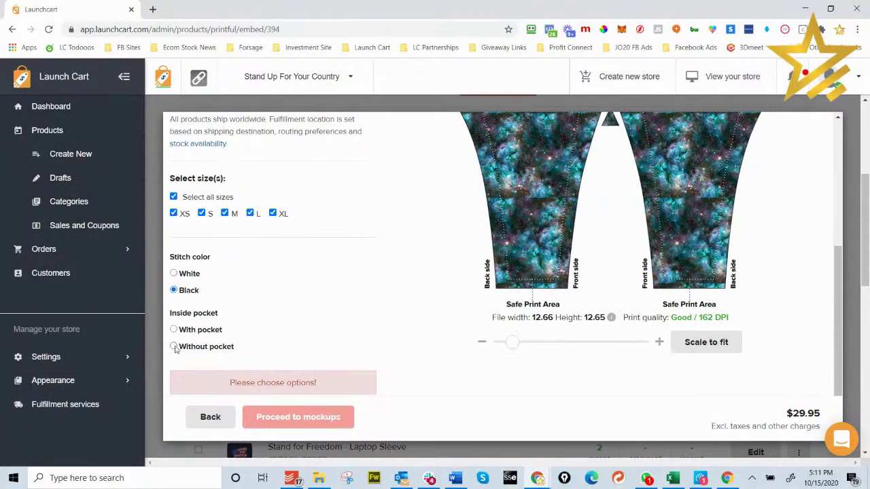
left_click(174, 346)
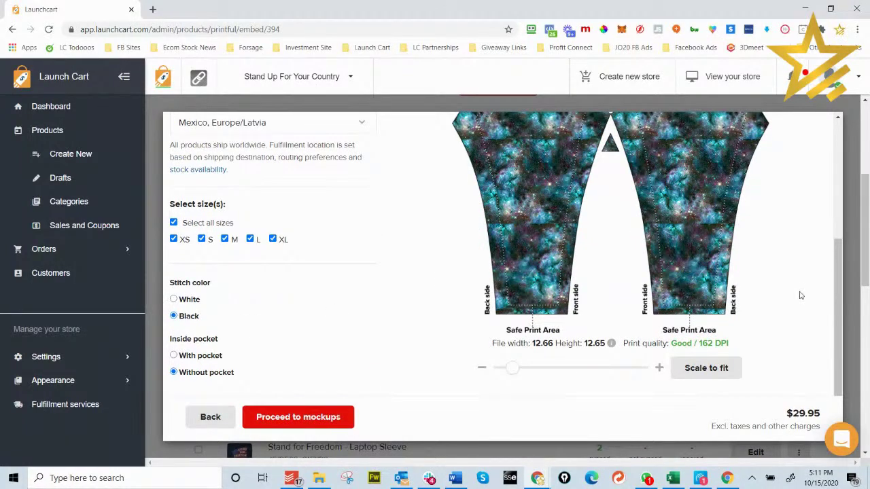
Review the patterned leg pieces and preview the yoga leggings as a mockup
scroll(799, 295, "up", 4)
scroll(799, 295, "down", 3)
scroll(777, 269, "up", 3)
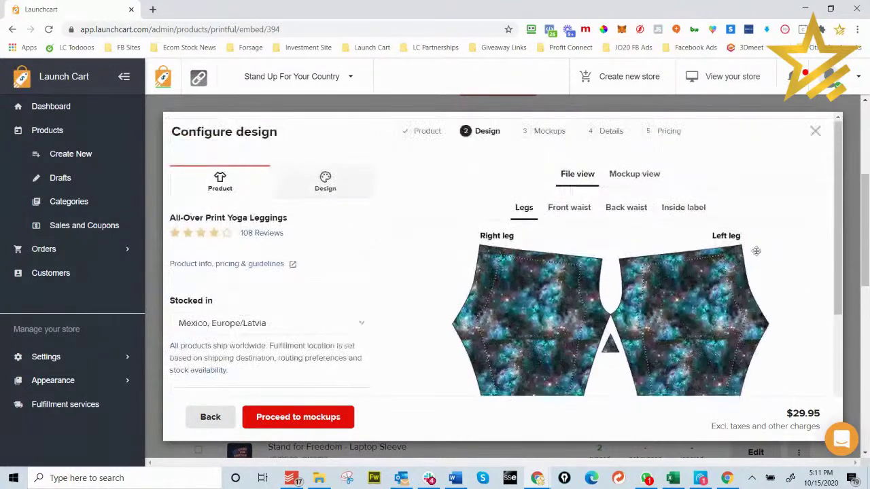
left_click(634, 175)
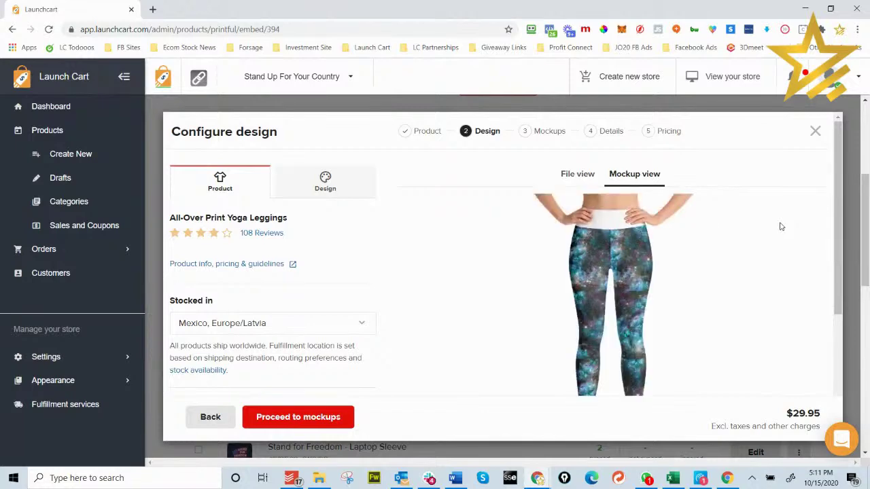
scroll(785, 236, "down", 1)
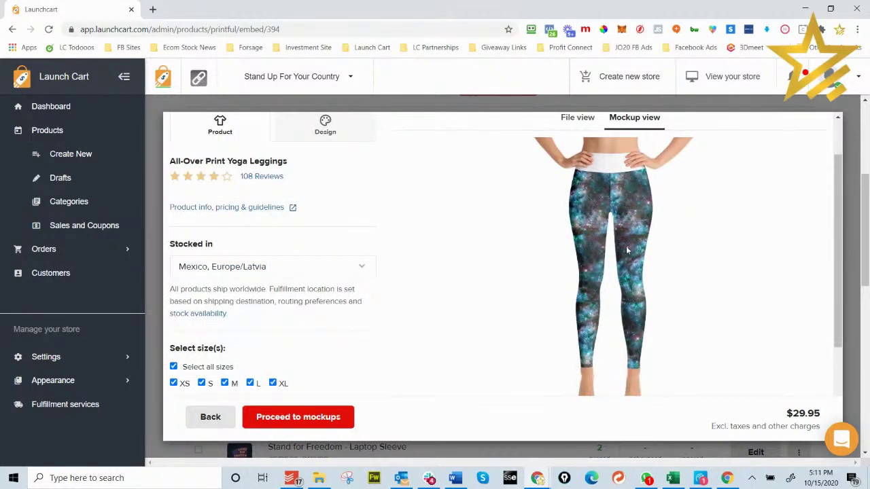
Examine the yoga leggings mockup from the side view and the front view
scroll(627, 250, "down", 3)
left_click(662, 323)
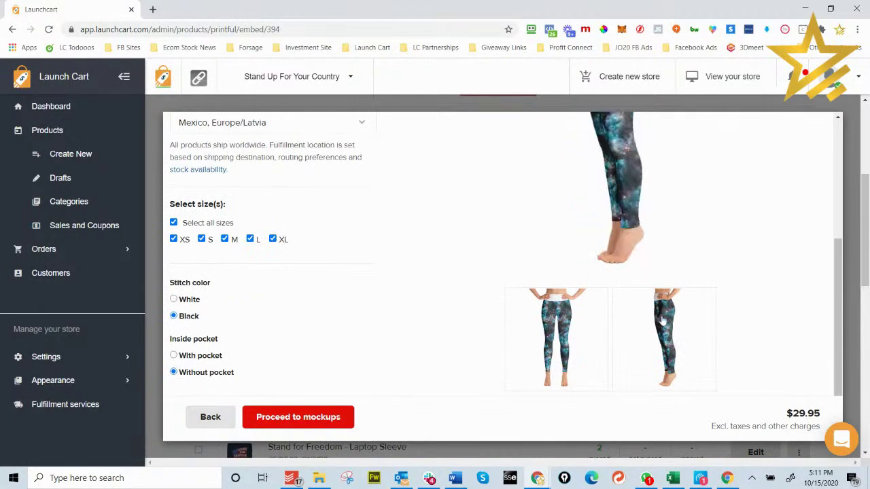
scroll(734, 281, "up", 3)
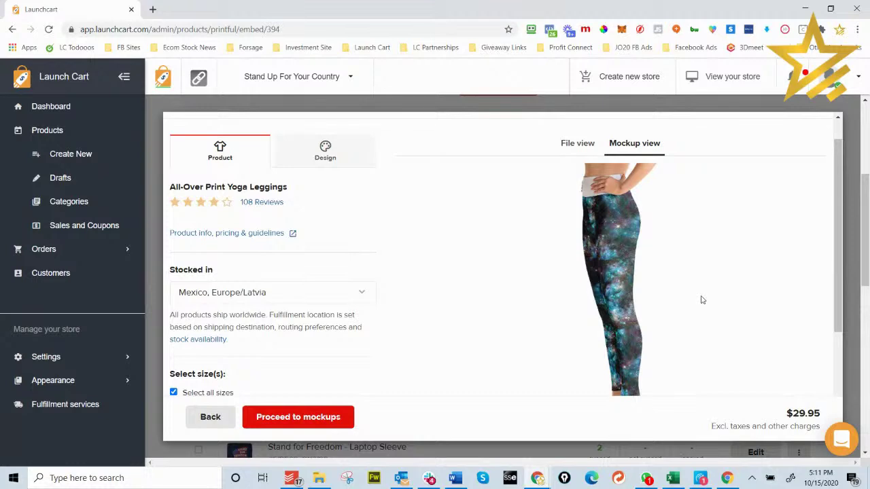
scroll(674, 286, "down", 3)
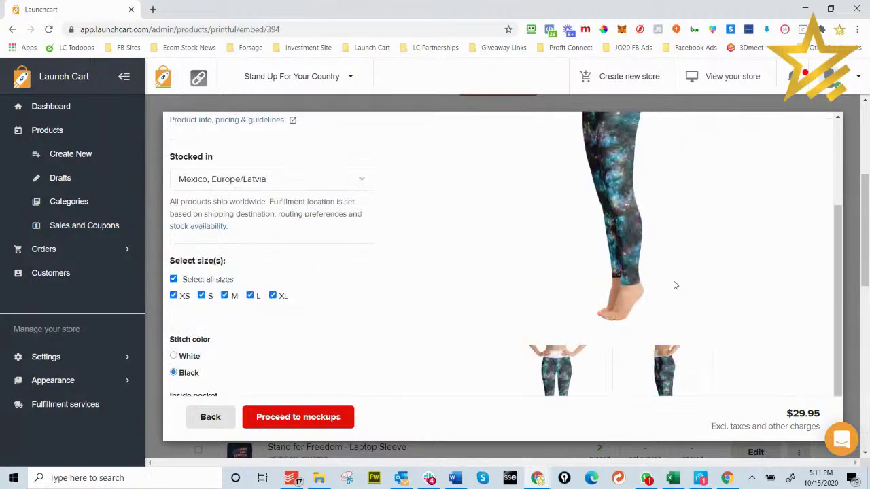
left_click(580, 326)
scroll(664, 312, "up", 4)
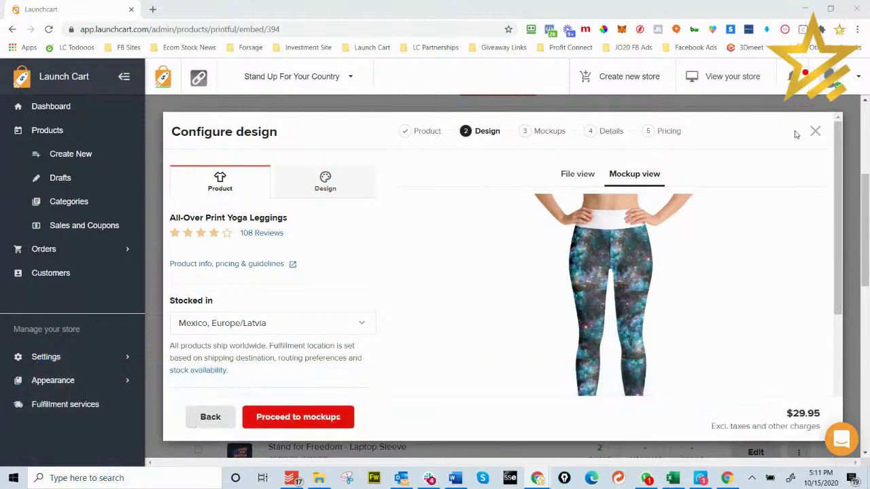
Close the product builder, discard the leggings design instead of saving it as a template, and confirm leaving the page
left_click(815, 131)
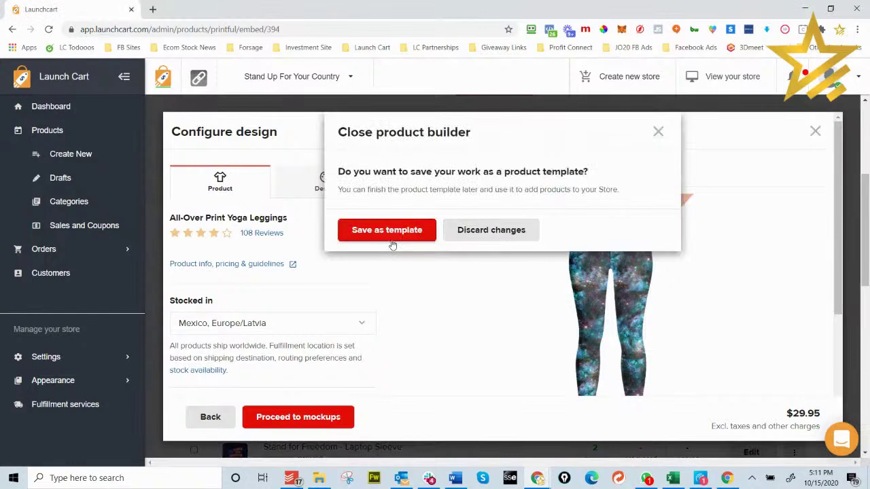
left_click(482, 235)
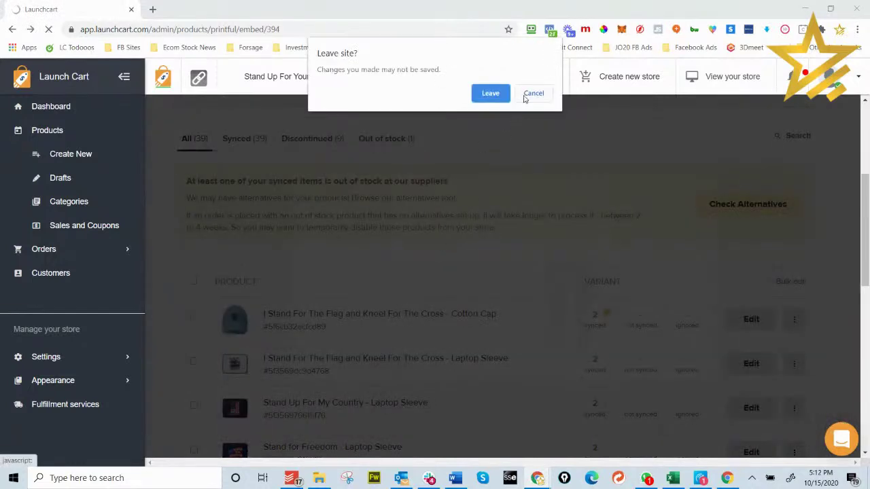
left_click(489, 93)
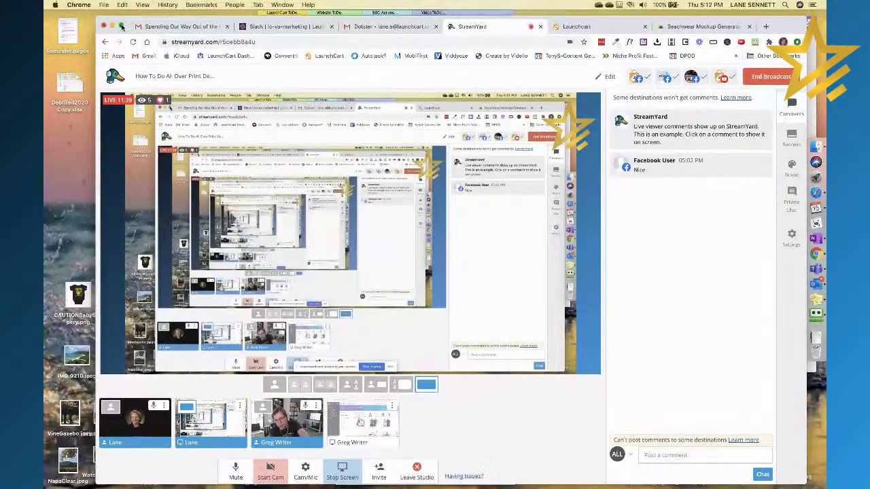
Make the browser full screen and switch to the PNW Sunset Beach Bag product in Launch Cart
left_click(121, 26)
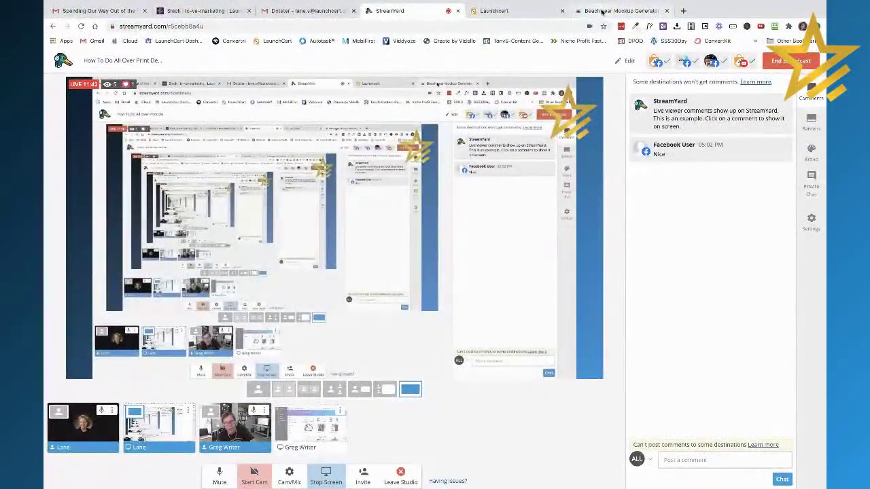
left_click(601, 11)
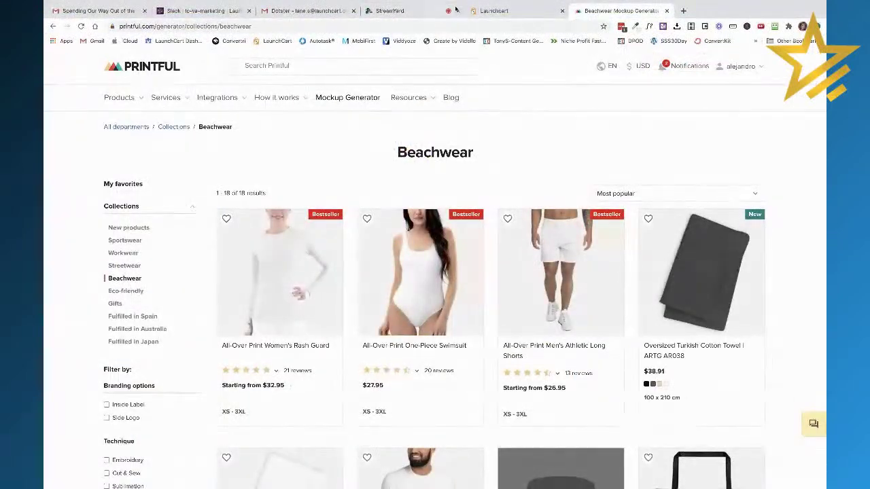
left_click(506, 12)
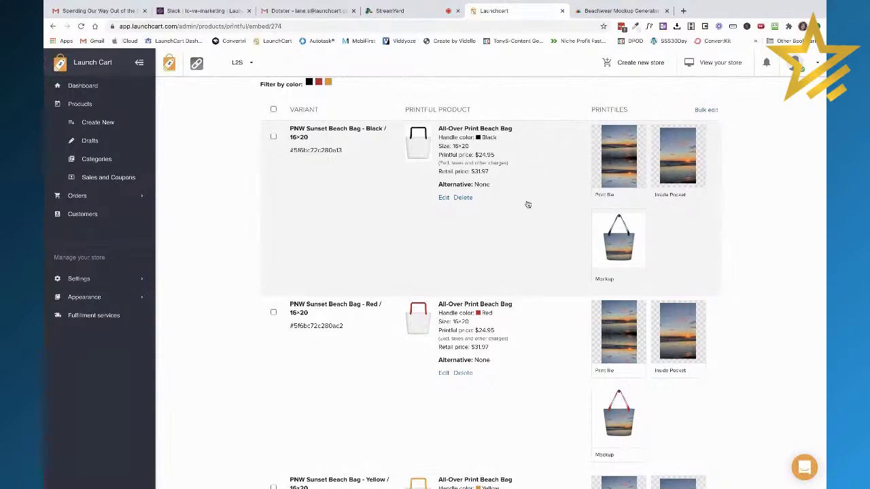
Preview the black-handled beach bag's mockup enlarged, then review the PNW Sunset Beach Bag's variants and print files
mouse_move(629, 246)
left_click(618, 230)
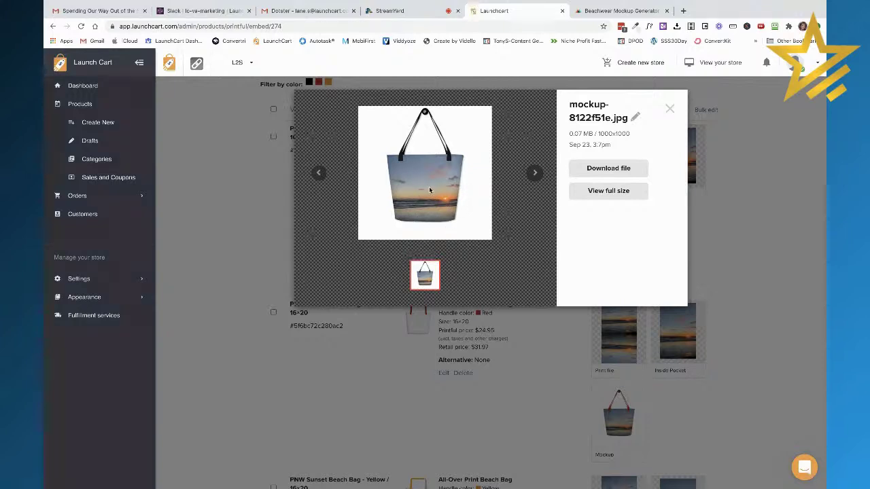
left_click(670, 111)
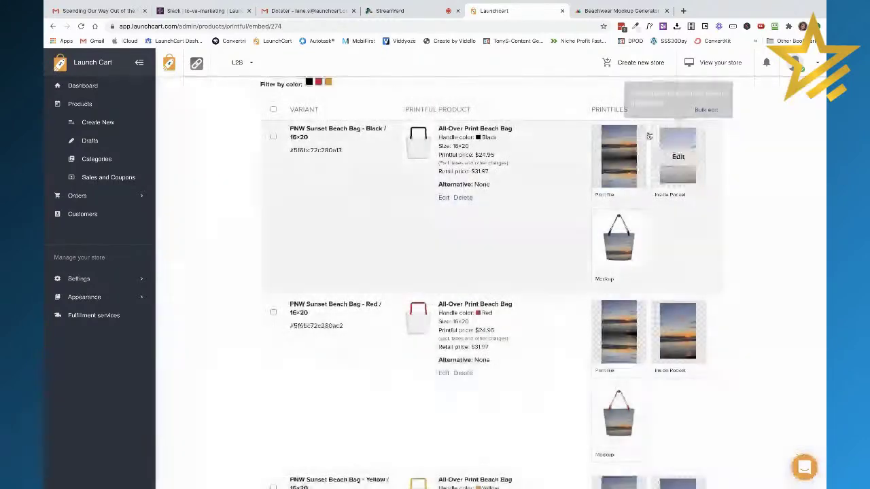
mouse_move(625, 184)
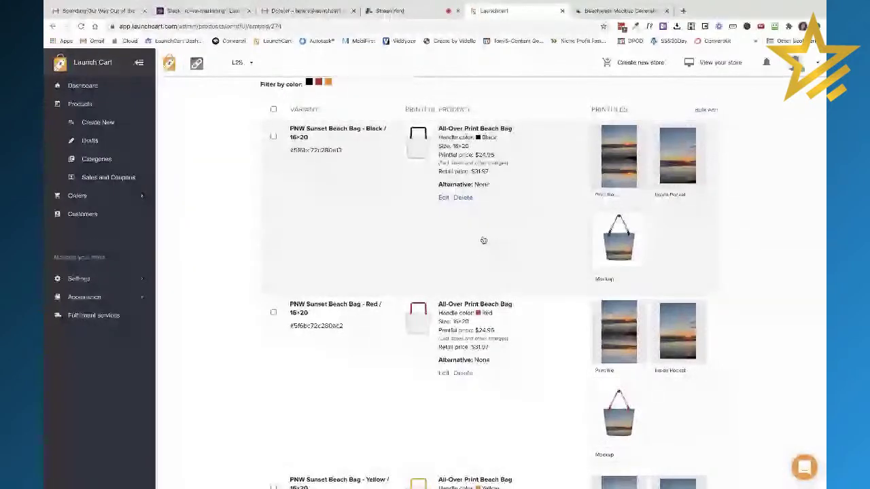
scroll(483, 241, "down", 1)
scroll(483, 240, "up", 3)
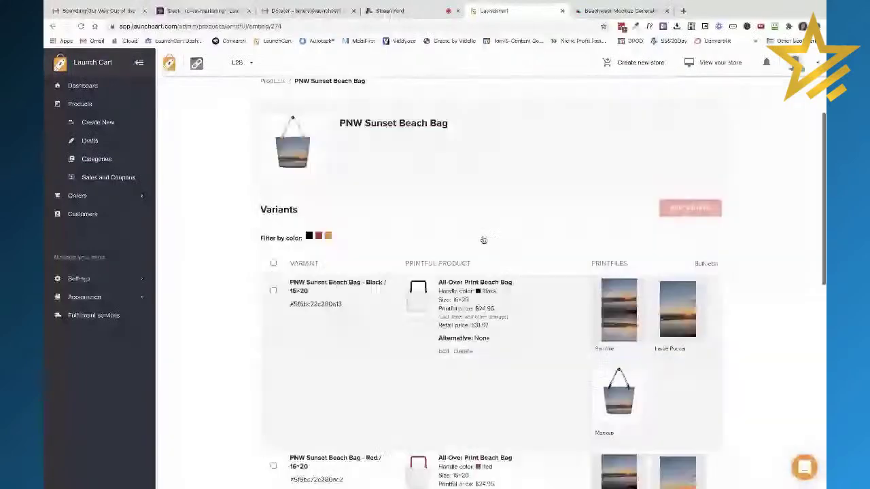
scroll(496, 247, "up", 1)
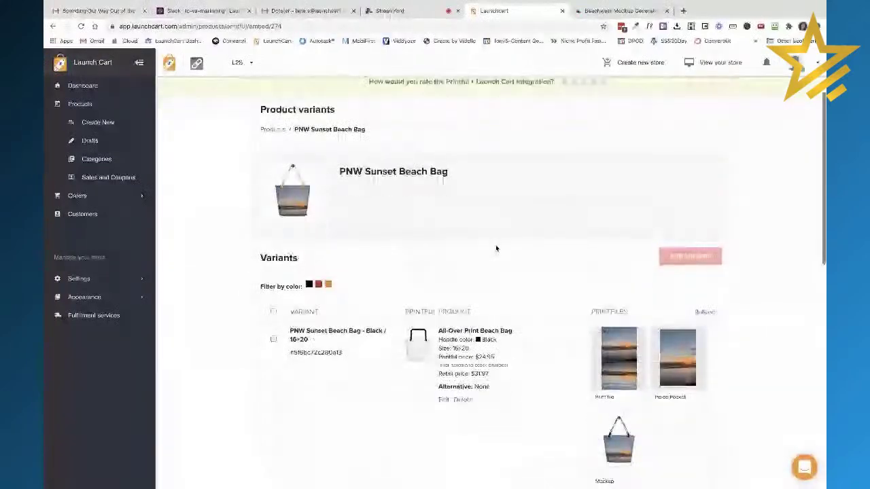
scroll(495, 246, "down", 3)
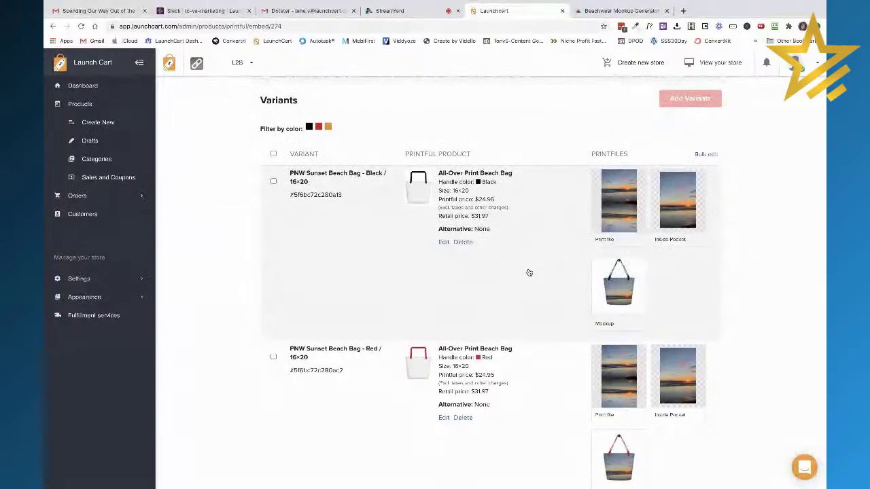
Browse Printful's Beachwear collection in the Mockup Generator and open the All-Over Print Beach Bag
left_click(615, 10)
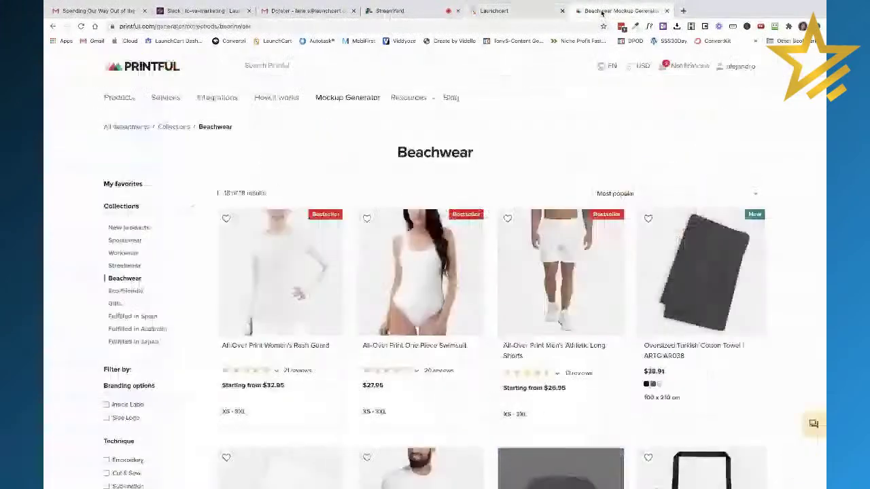
scroll(435, 241, "down", 1)
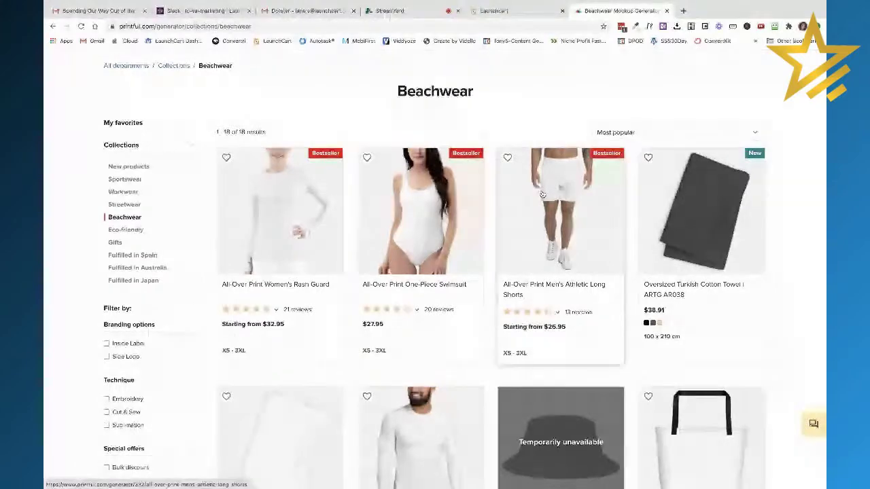
scroll(599, 230, "down", 1)
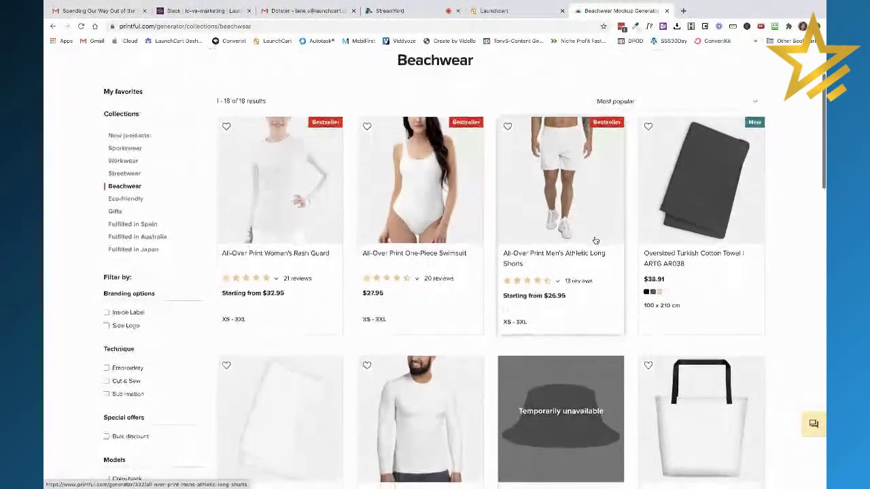
scroll(595, 241, "up", 1)
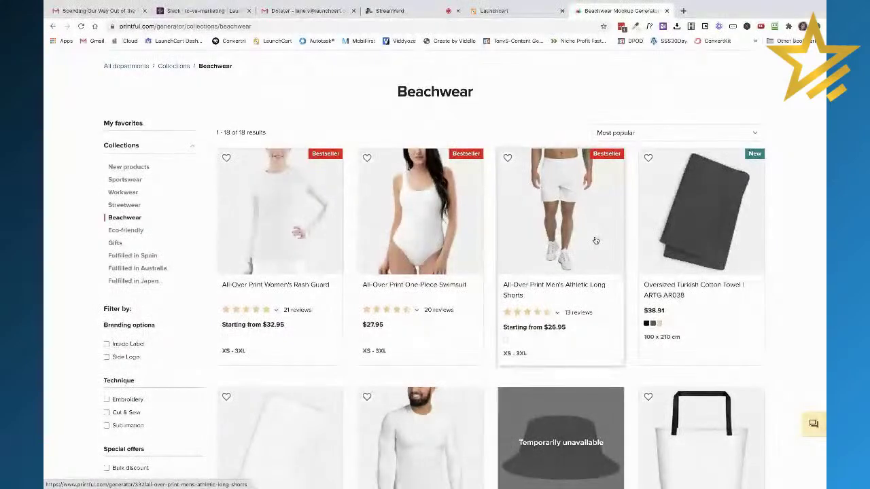
scroll(595, 240, "down", 1)
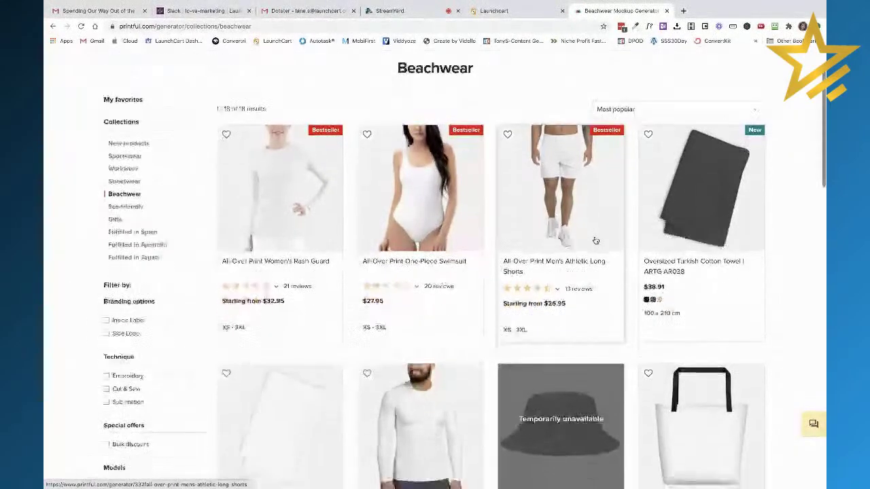
scroll(596, 239, "down", 4)
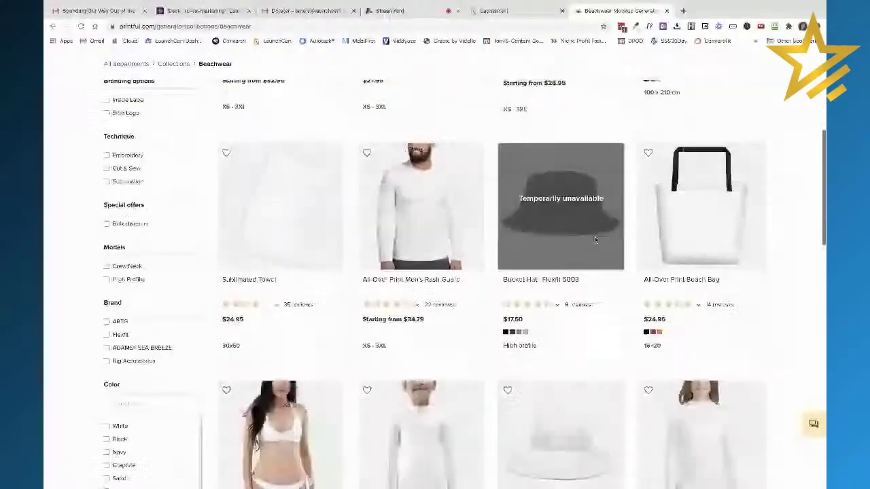
scroll(595, 239, "down", 2)
scroll(595, 239, "up", 3)
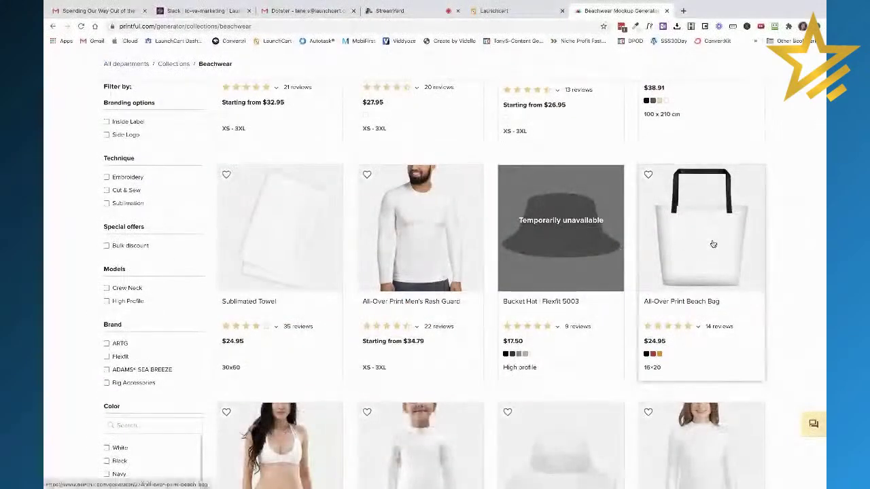
left_click(713, 244)
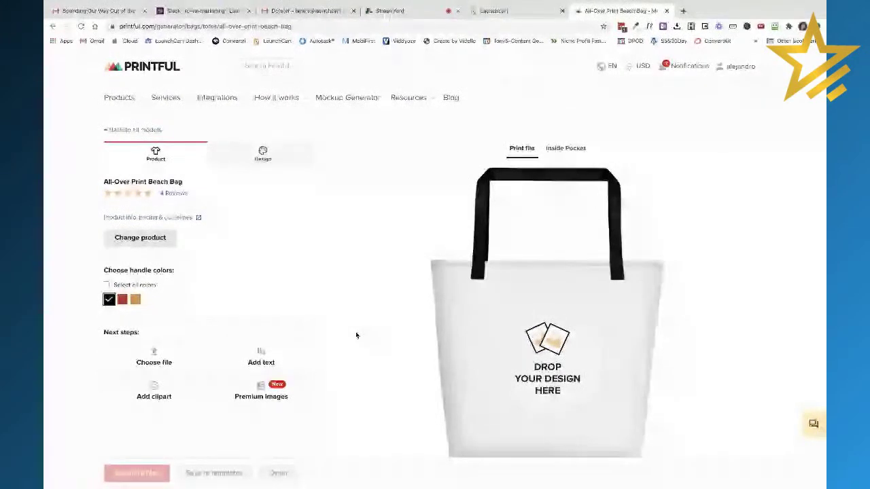
Examine the beach bag's design options and print file area, then its Inside Pocket template with the safe print areas
scroll(356, 335, "down", 3)
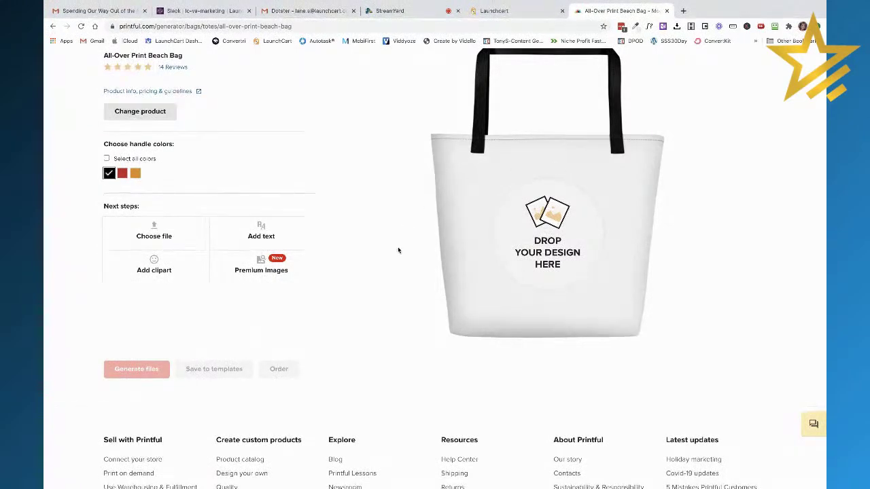
scroll(399, 250, "up", 3)
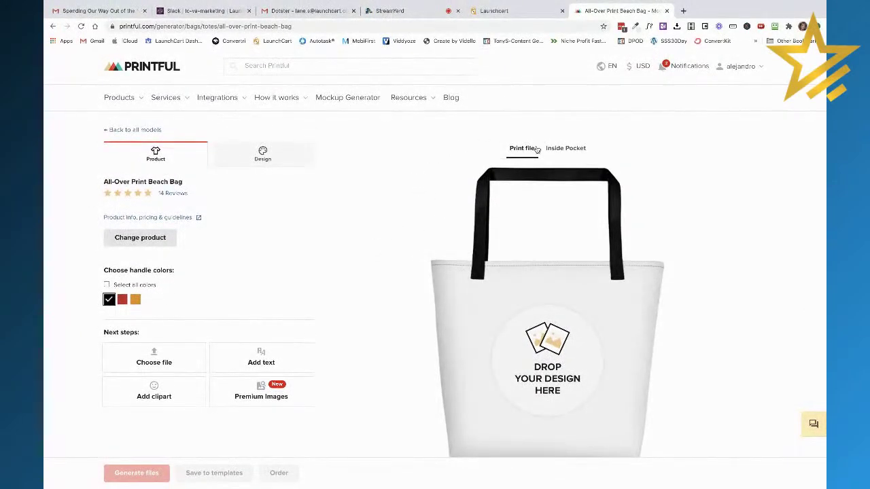
left_click(573, 149)
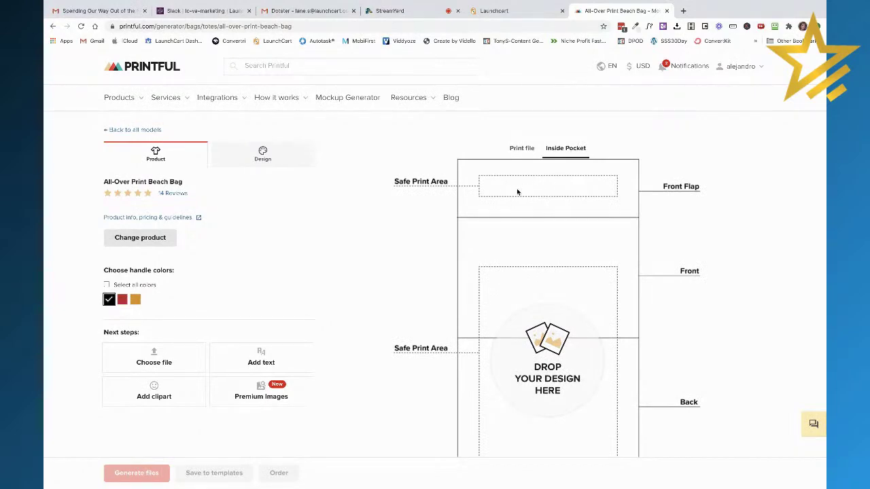
scroll(562, 323, "down", 2)
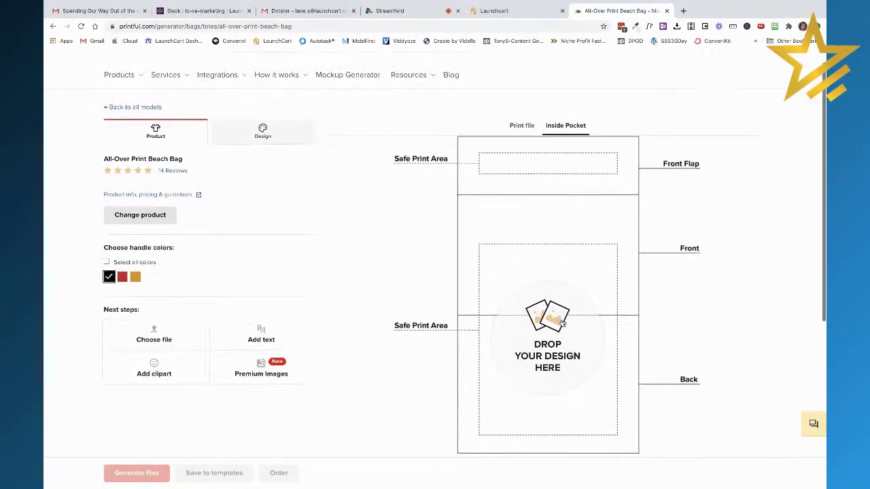
scroll(563, 323, "up", 1)
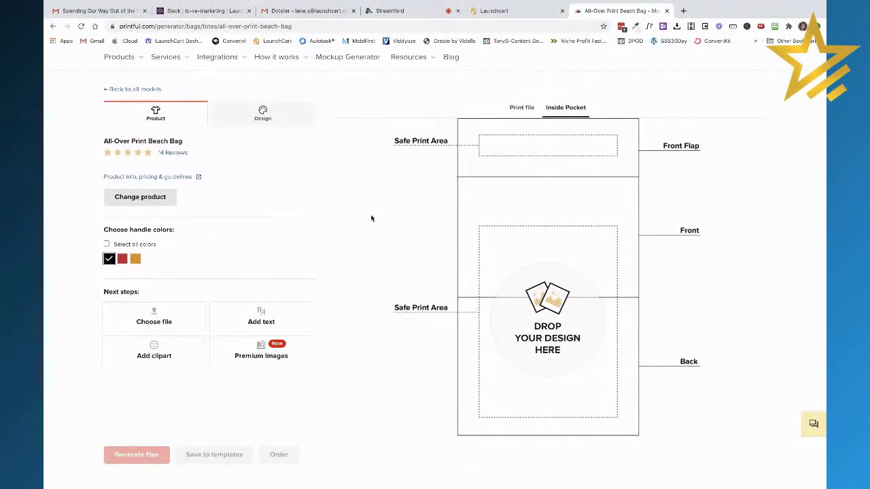
scroll(371, 218, "up", 1)
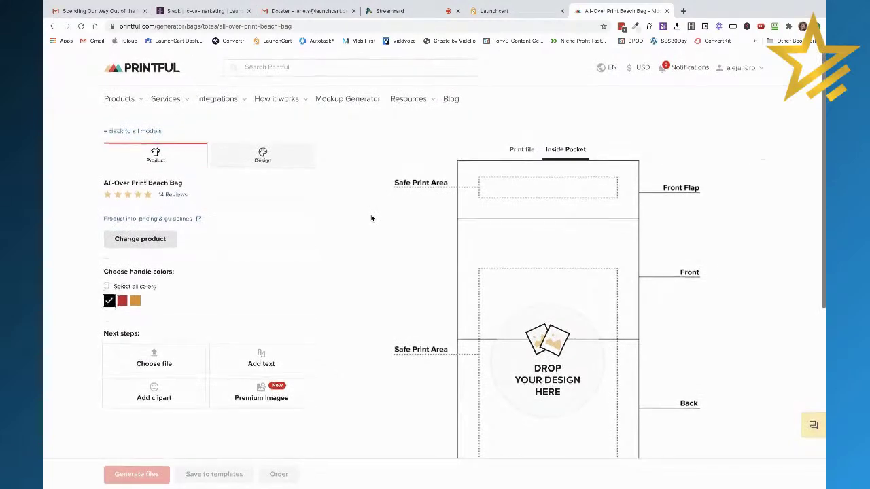
scroll(371, 218, "down", 1)
scroll(371, 218, "up", 1)
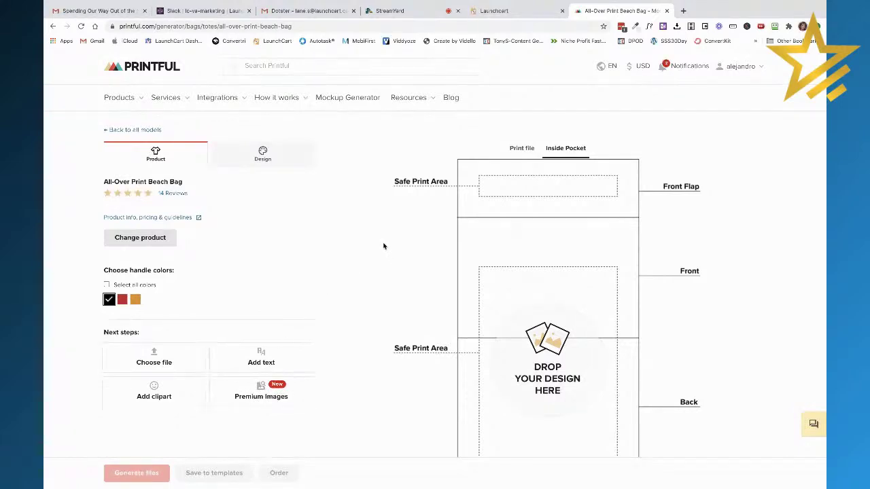
Switch to Launch Cart to review the PNW Sunset Beach Bag's product page, then return to the StreamYard studio
left_click(509, 12)
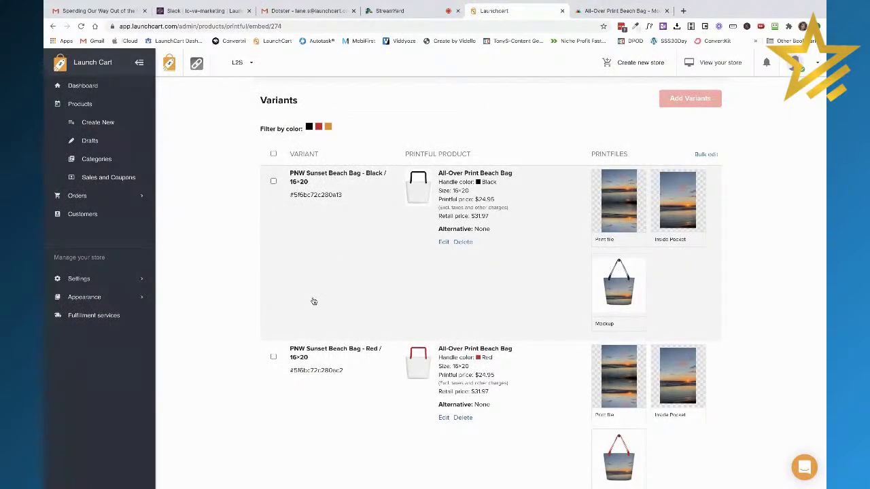
scroll(231, 311, "up", 3)
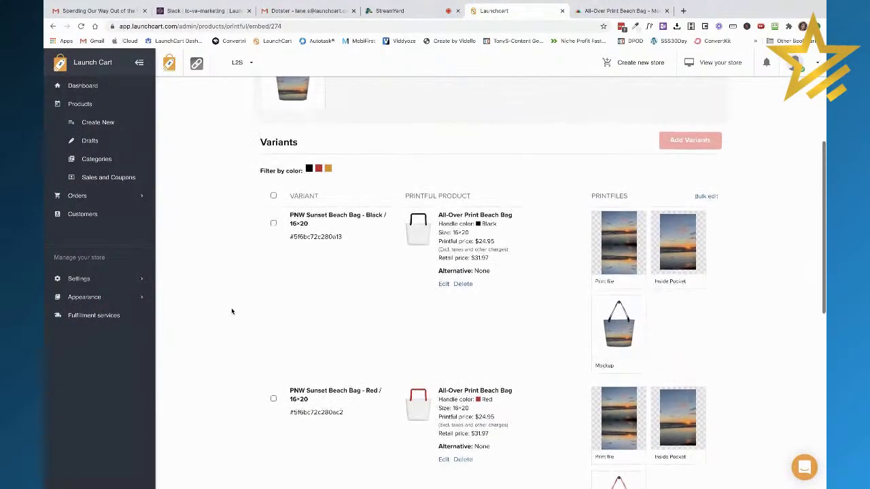
scroll(231, 311, "up", 1)
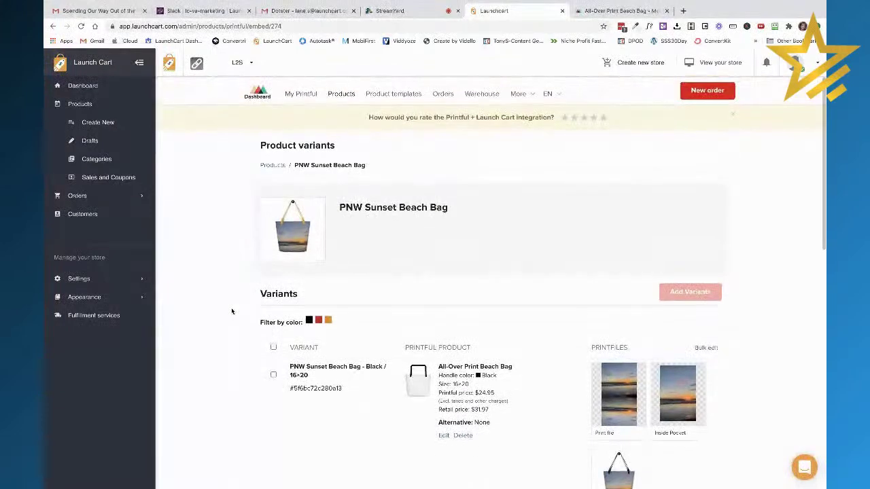
left_click(391, 12)
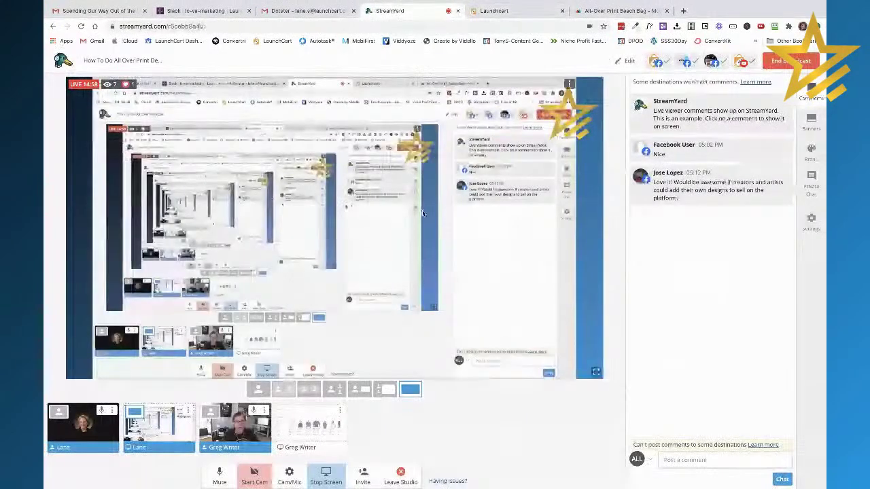
mouse_move(323, 436)
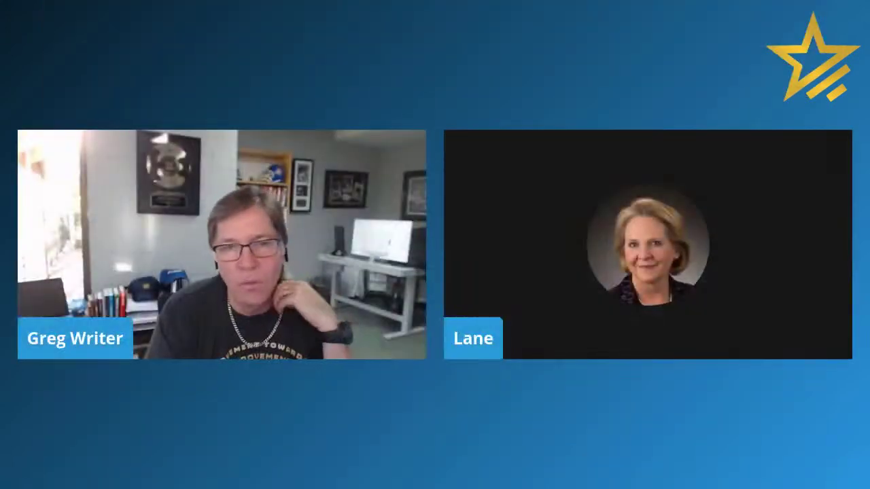
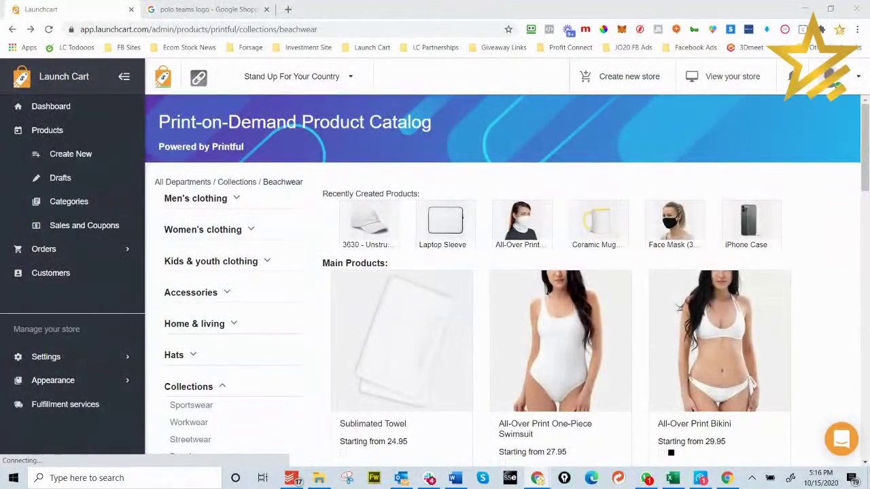
Start adding a product from the Design Marketplace and browse the artwork designs offered for purchase
left_click(79, 157)
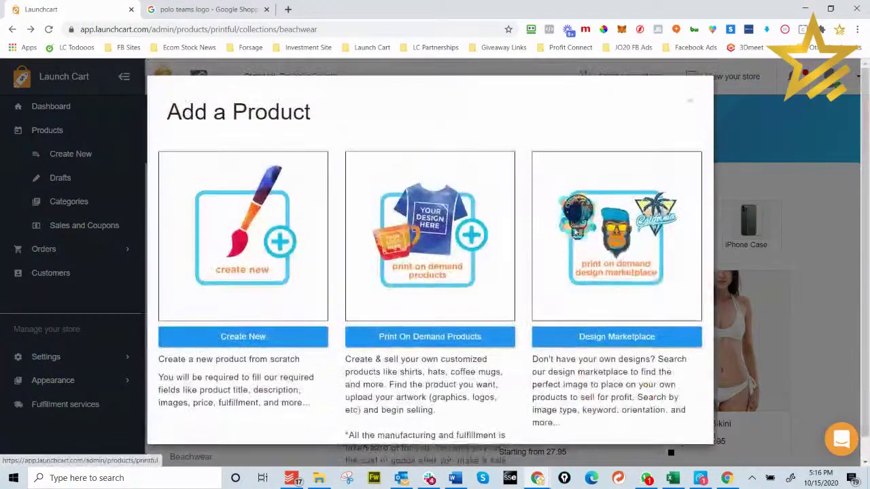
left_click(616, 336)
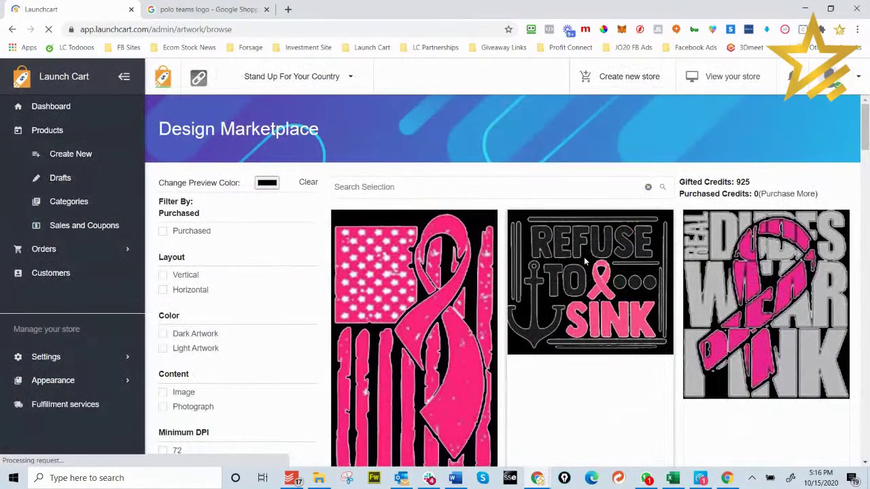
scroll(585, 260, "down", 3)
scroll(585, 260, "down", 2)
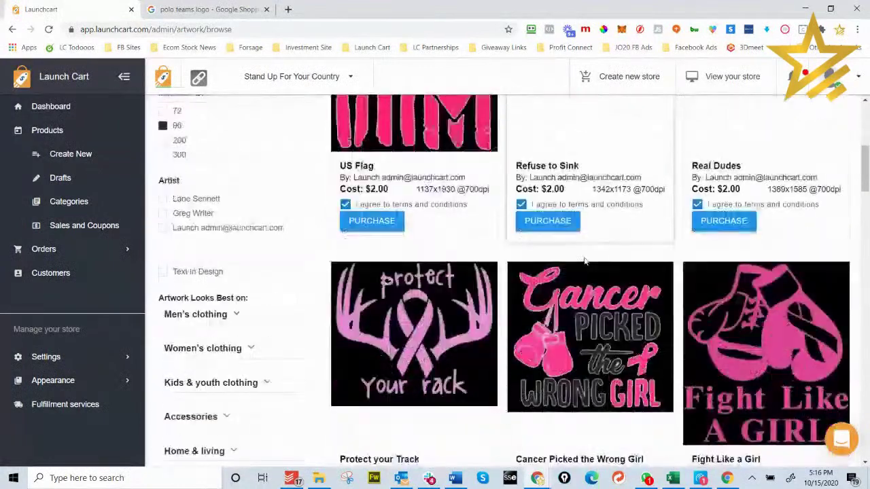
Filter the marketplace artwork by the first listed artist, then by the second artist instead
left_click(189, 201)
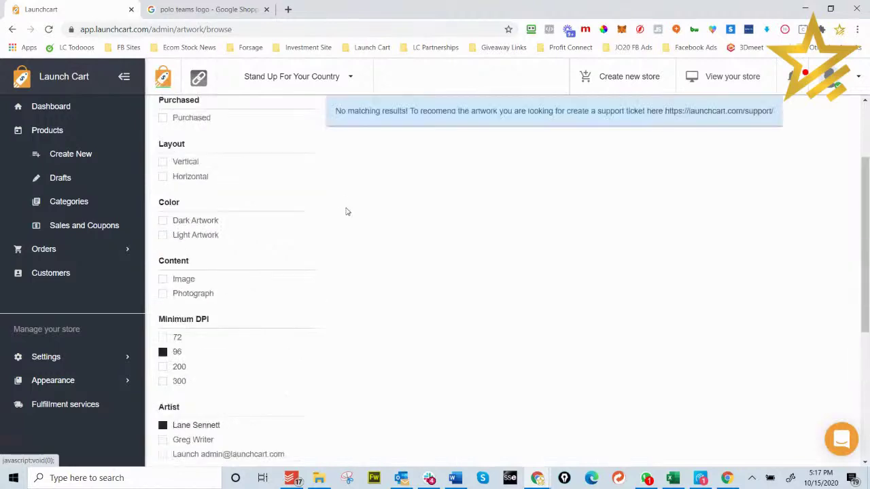
scroll(417, 227, "down", 3)
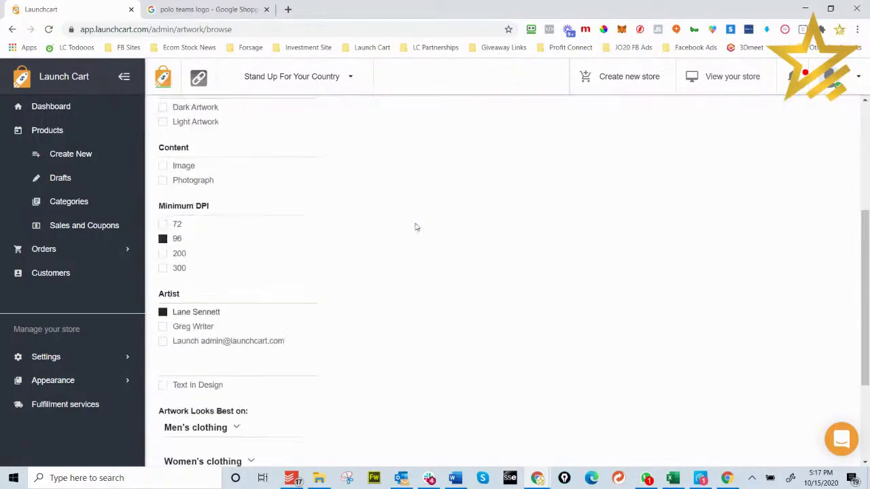
scroll(254, 235, "down", 2)
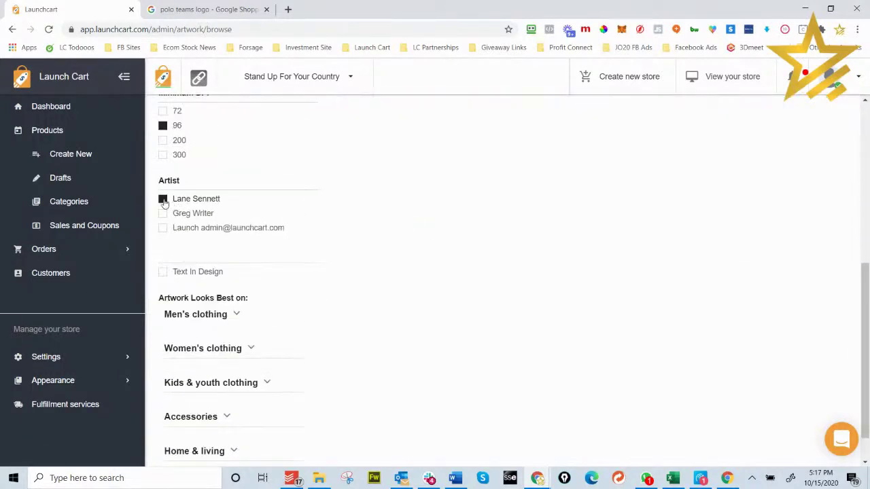
left_click(231, 212)
left_click(194, 213)
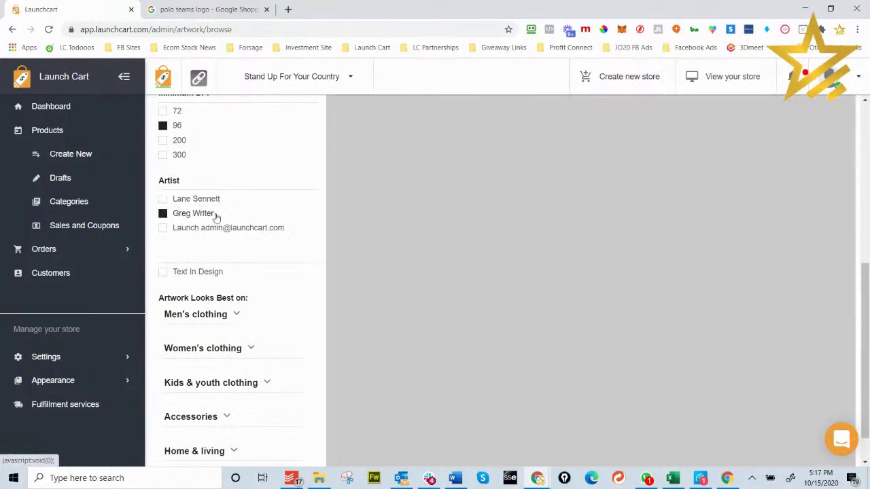
scroll(745, 233, "up", 2)
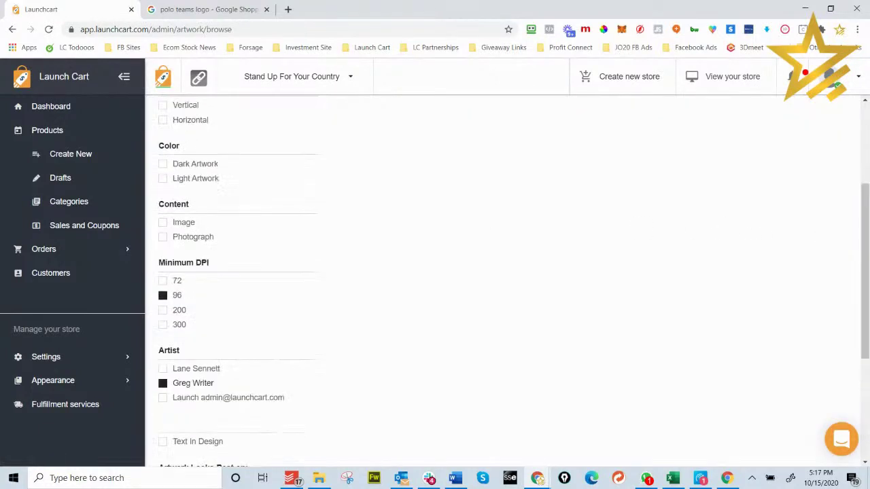
scroll(540, 253, "up", 3)
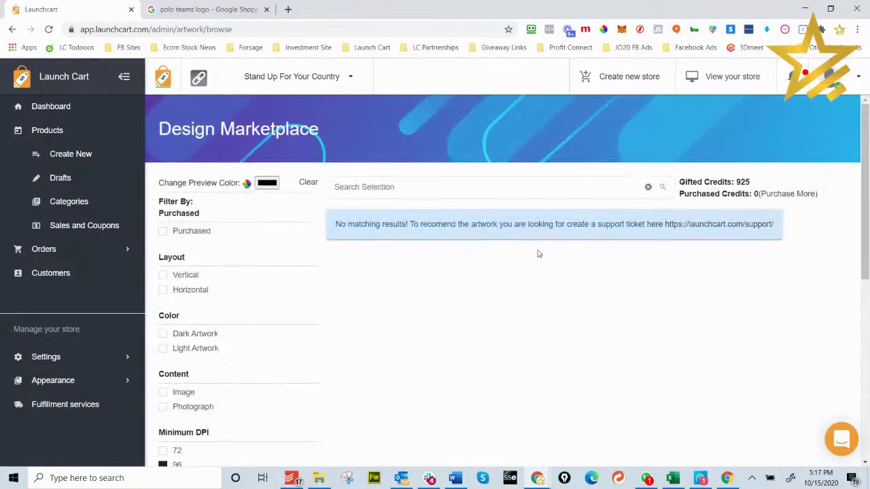
Filter the marketplace artwork by the Launch admin artist and review the designs' prices, dimensions and purchase terms
scroll(538, 254, "down", 4)
left_click(195, 285)
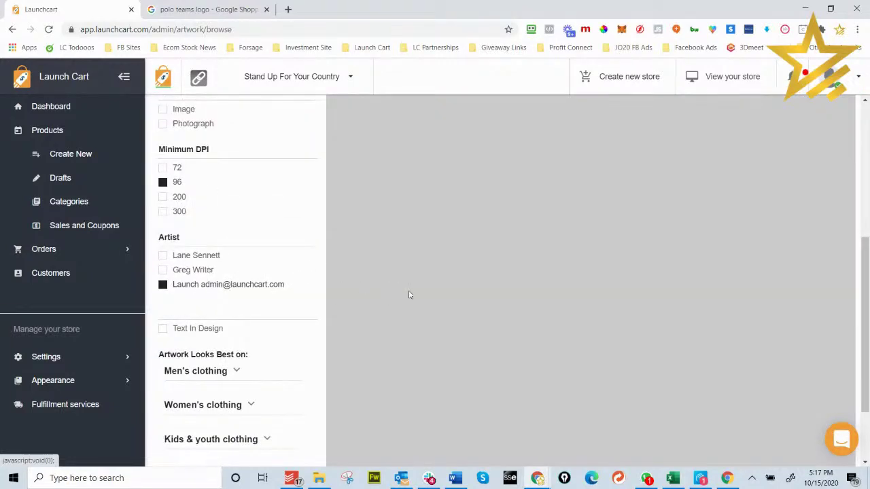
scroll(479, 277, "down", 1)
scroll(570, 263, "up", 6)
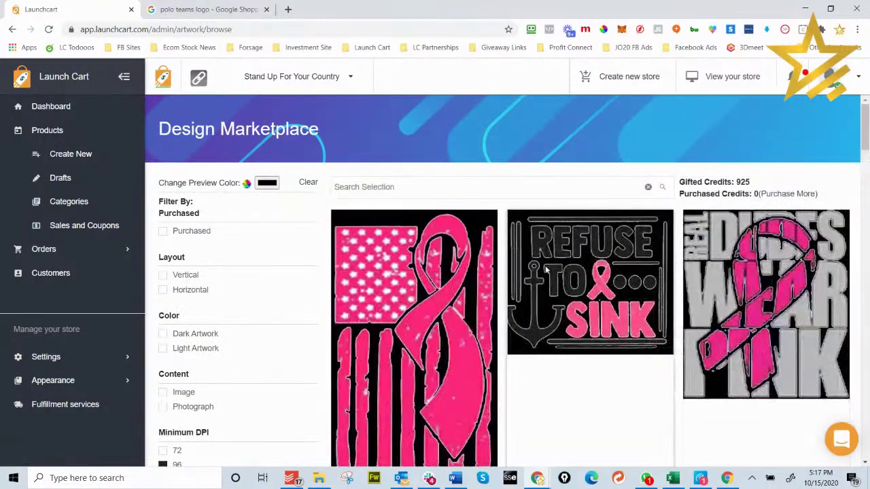
scroll(312, 289, "down", 3)
scroll(311, 288, "down", 3)
scroll(289, 257, "up", 2)
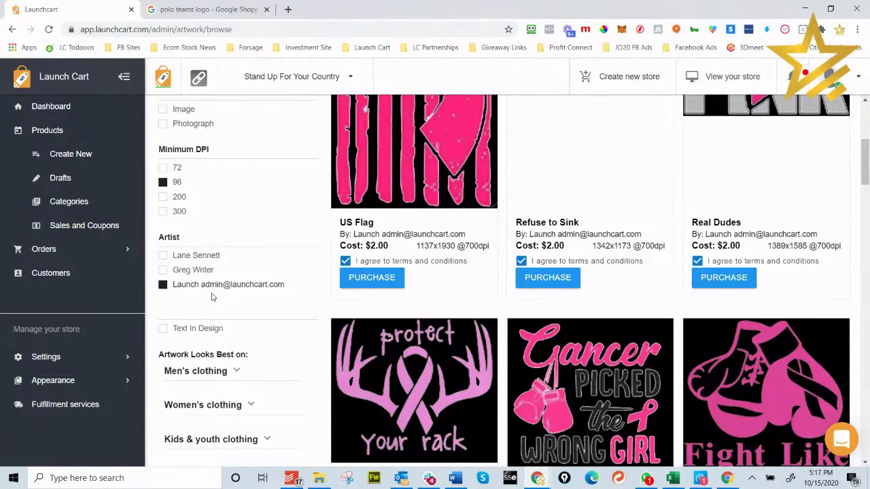
scroll(211, 297, "up", 2)
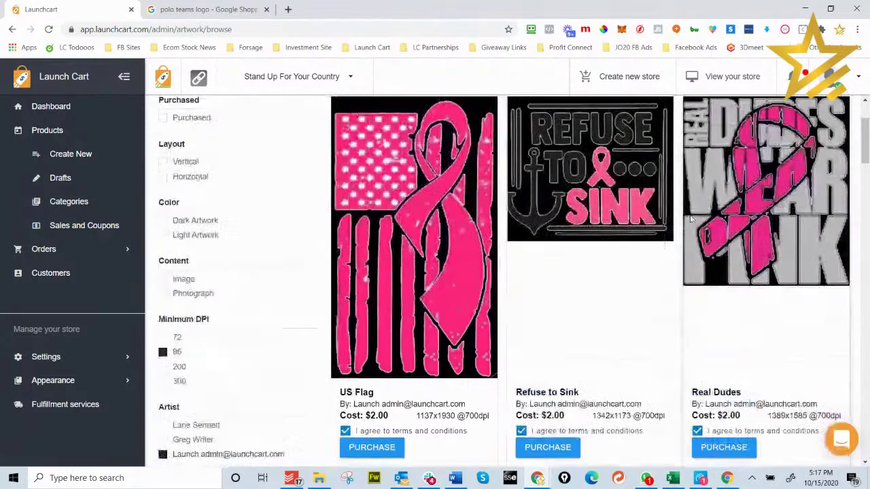
Go to the account's Manage Artwork page and start a new artwork product
left_click(859, 78)
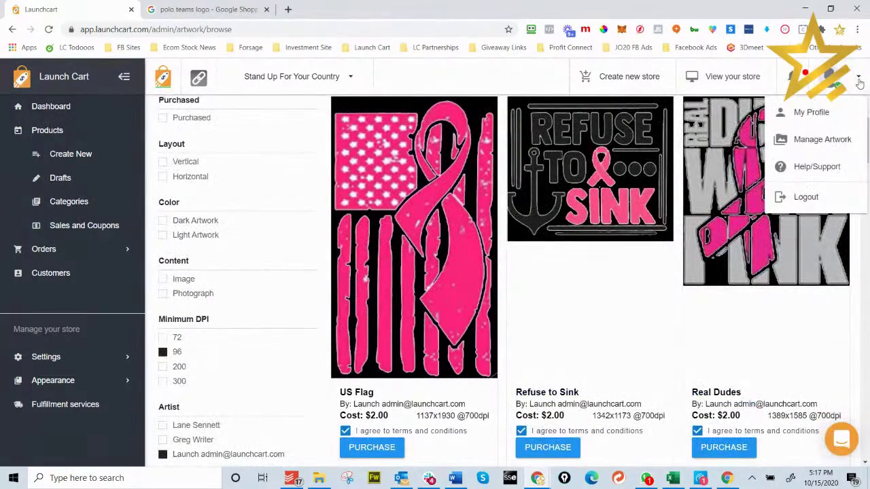
left_click(823, 143)
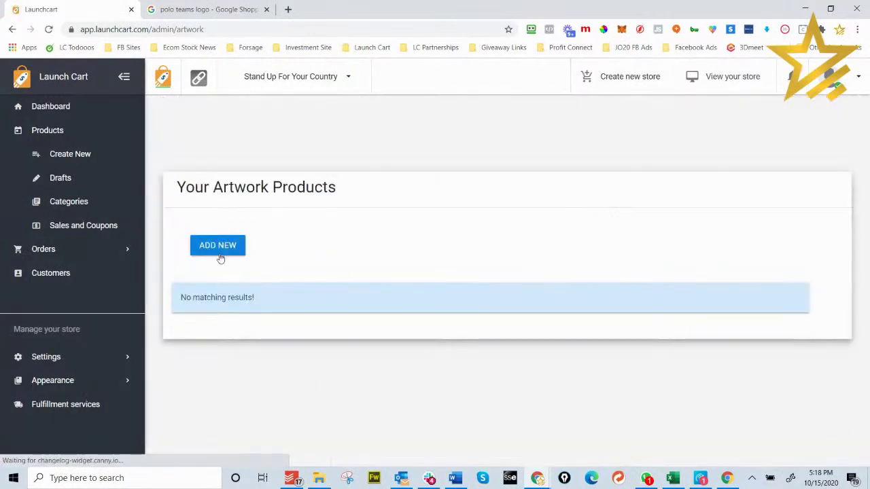
left_click(217, 249)
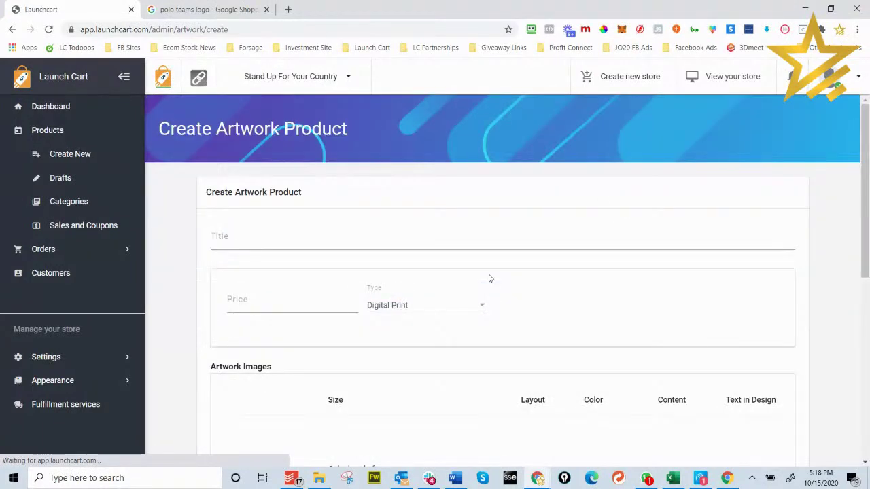
Examine the artwork product form's title, price, images and search data fields, and choose Digital Print from the type options
scroll(488, 279, "down", 3)
scroll(342, 208, "up", 2)
left_click(270, 181)
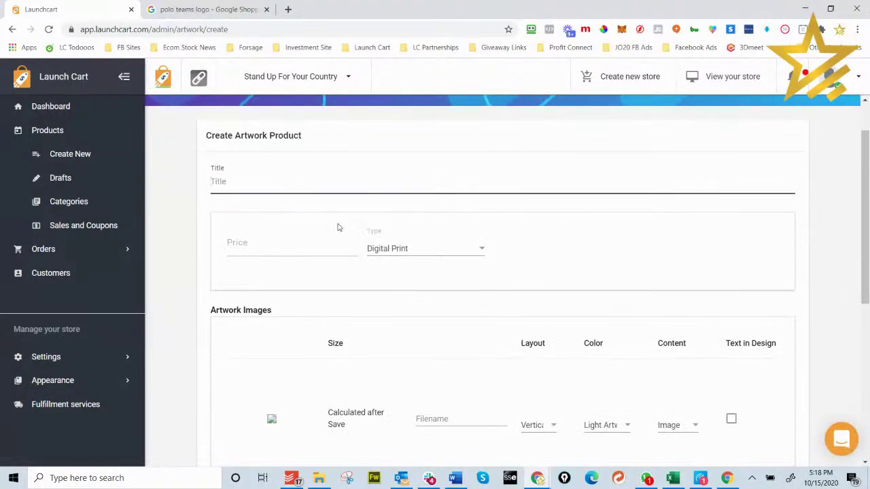
scroll(307, 199, "down", 1)
left_click(307, 199)
left_click(464, 199)
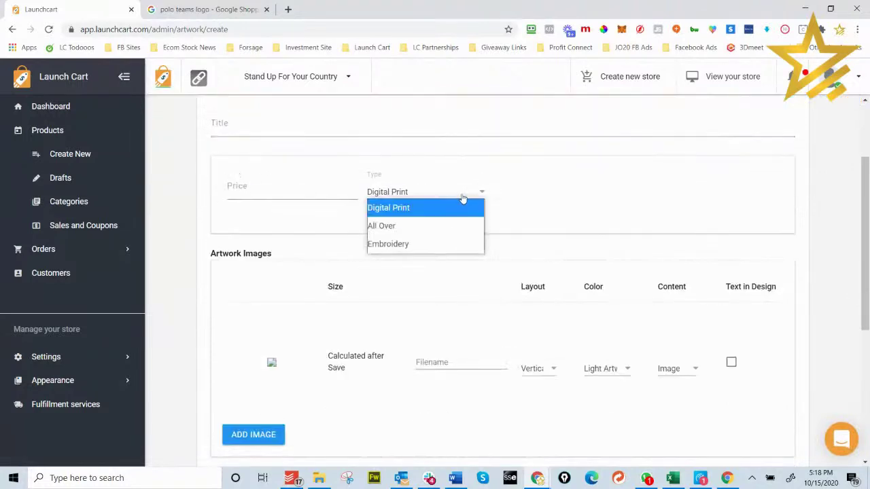
left_click(398, 209)
scroll(561, 218, "down", 1)
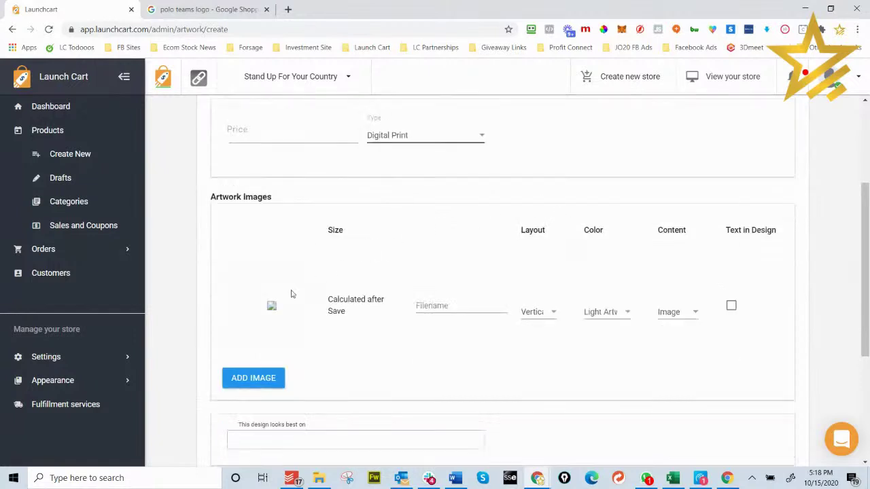
scroll(405, 304, "down", 3)
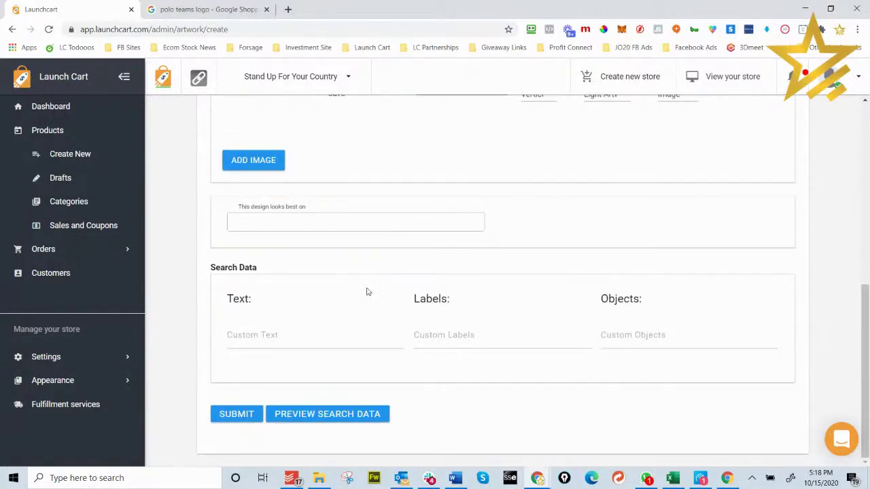
scroll(437, 272, "up", 10)
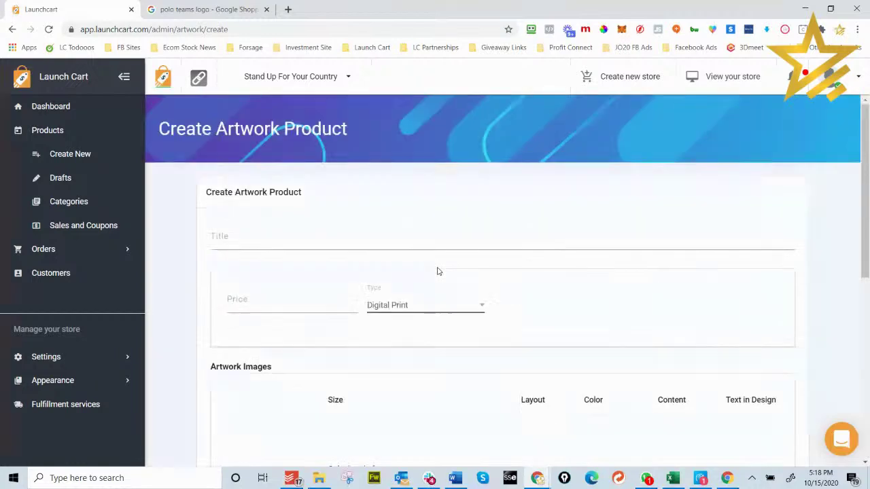
scroll(423, 283, "down", 10)
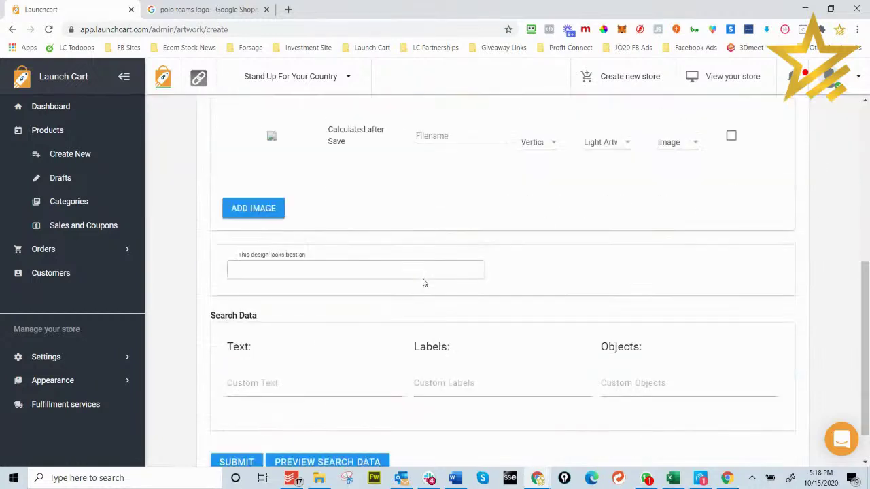
Look through the product categories for "This design looks best on" without choosing one, then review the Search Data fields
left_click(309, 271)
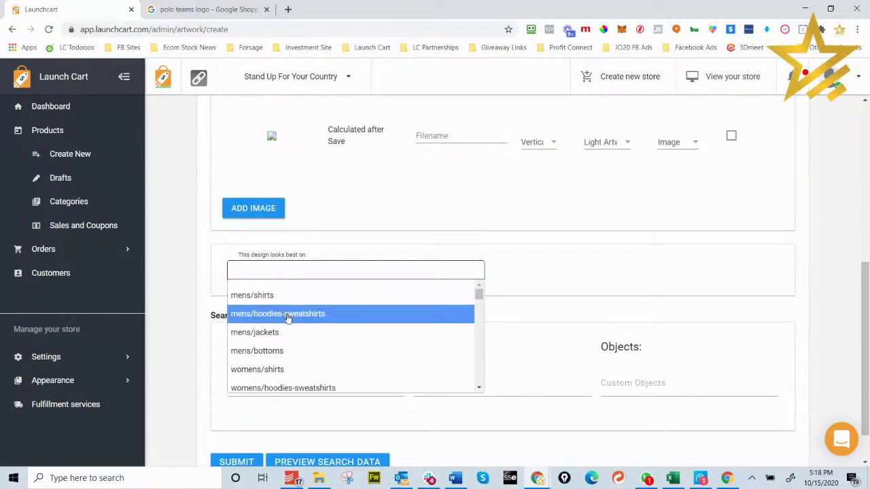
scroll(312, 335, "down", 5)
scroll(280, 345, "down", 5)
scroll(280, 345, "up", 5)
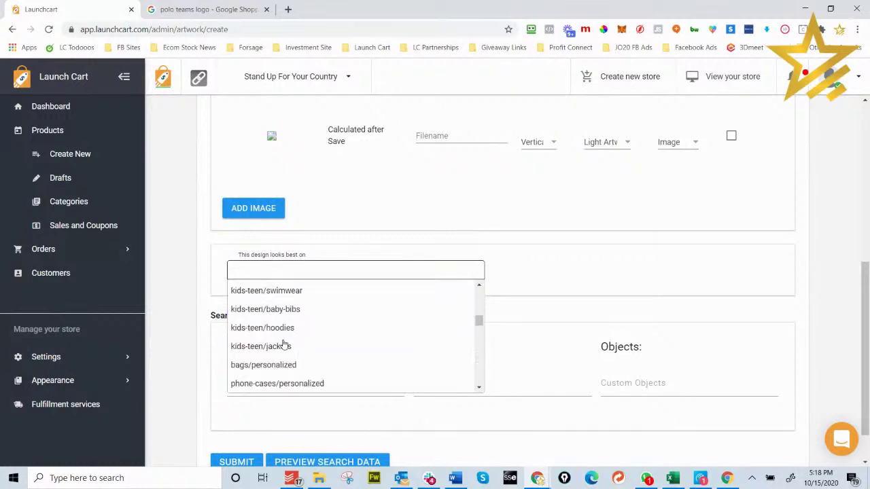
left_click(579, 250)
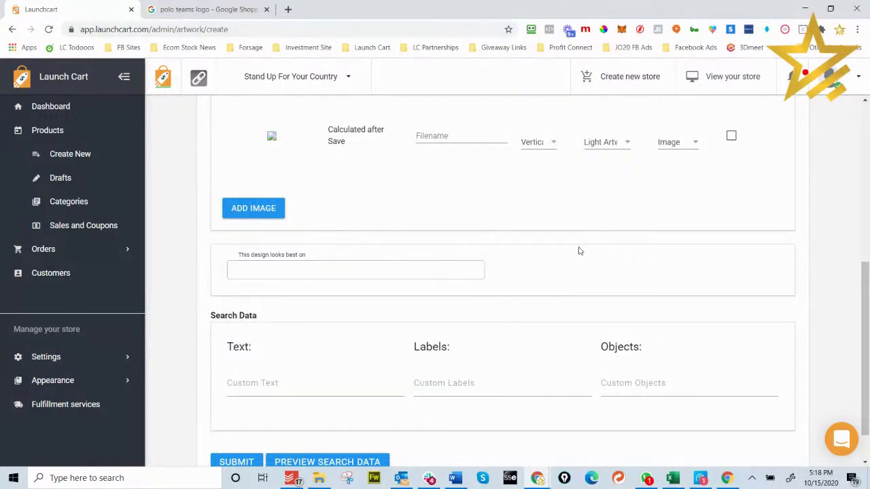
scroll(579, 251, "down", 1)
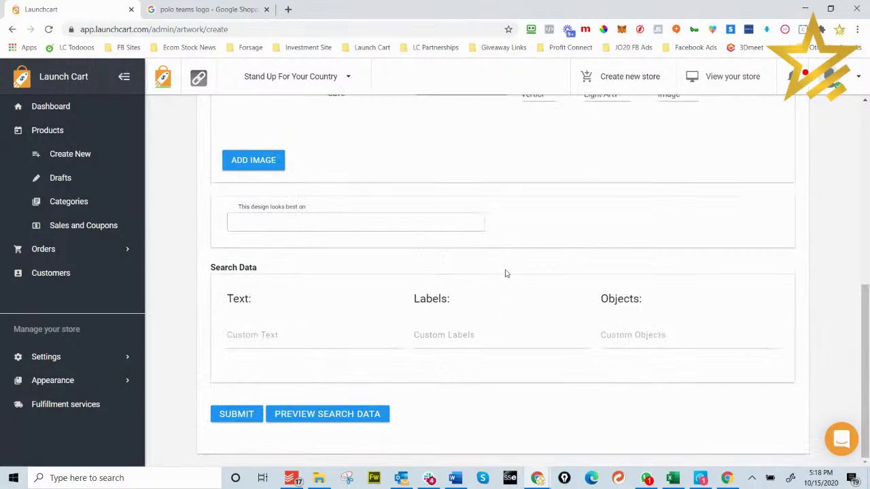
scroll(510, 279, "up", 10)
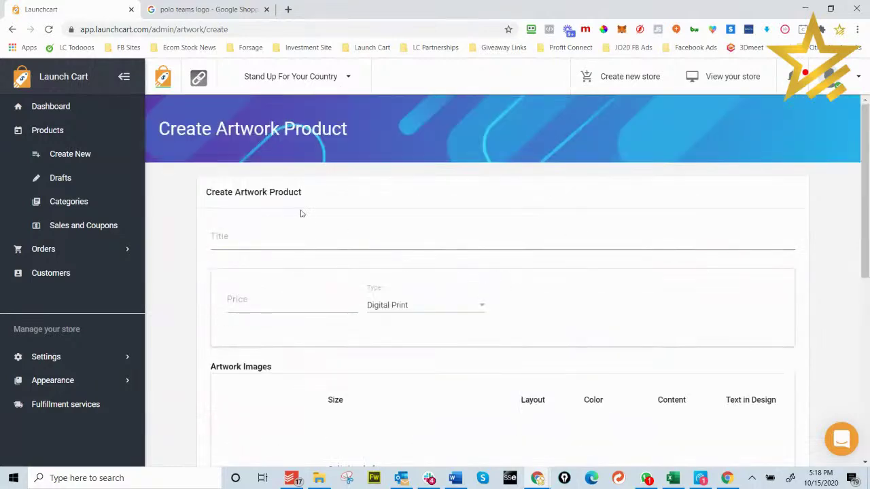
Leave the artwork form, reopen the Design Marketplace for a new product and look over its designs and filters
left_click(65, 155)
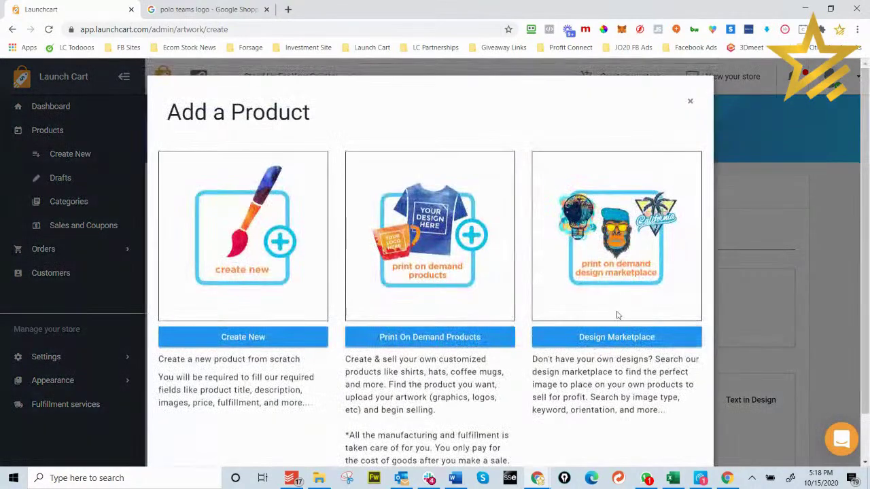
left_click(619, 335)
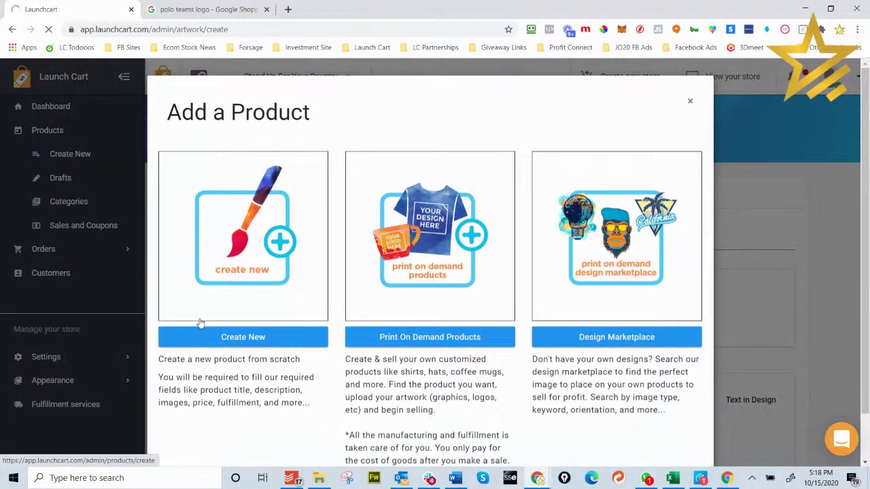
left_click(601, 339)
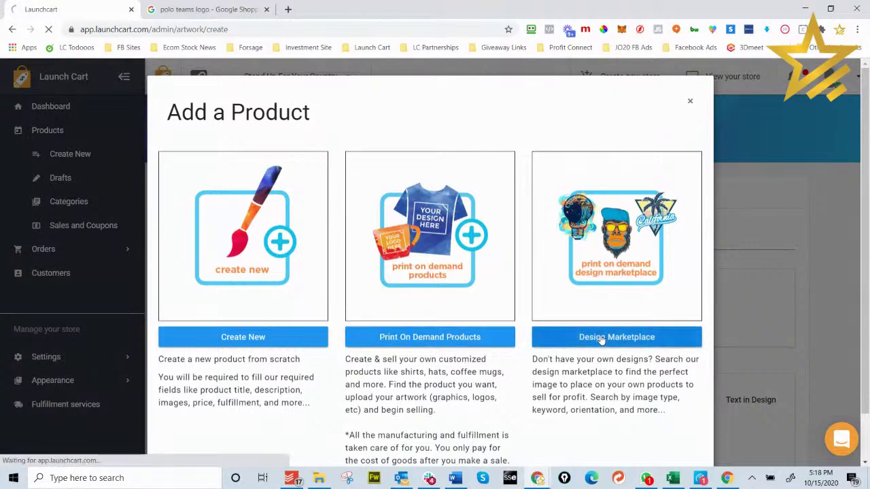
scroll(591, 323, "down", 1)
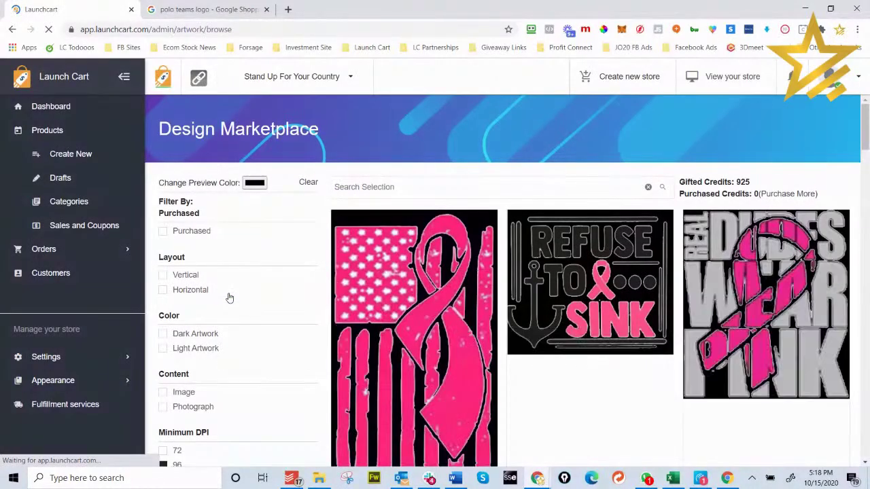
scroll(258, 294, "down", 3)
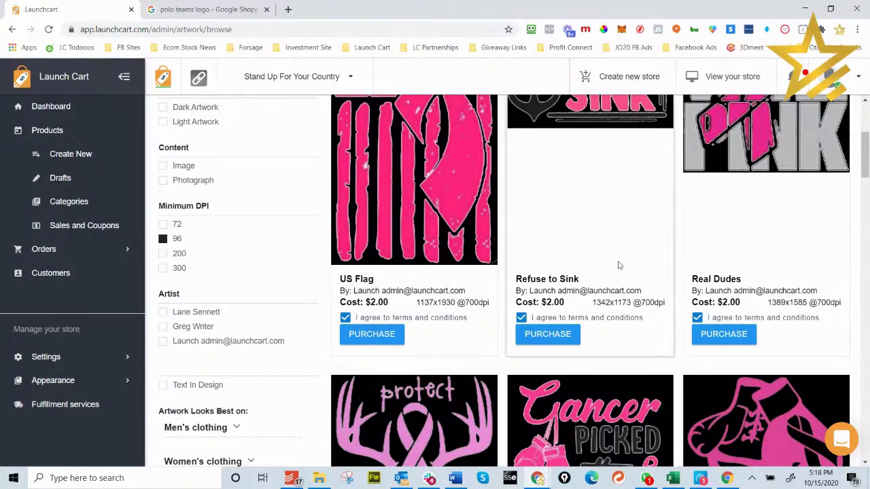
scroll(535, 266, "up", 3)
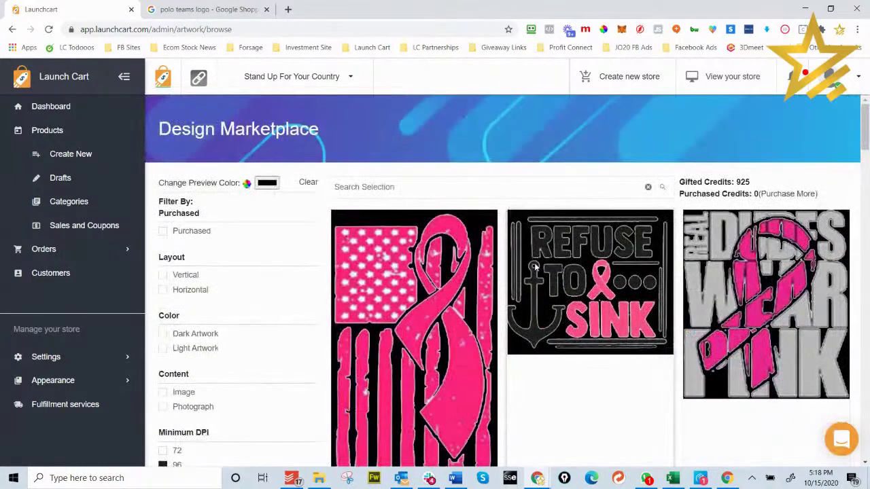
Look through the first page of Design Marketplace artwork, comparing each design's cost, pixel size and DPI
scroll(534, 265, "down", 8)
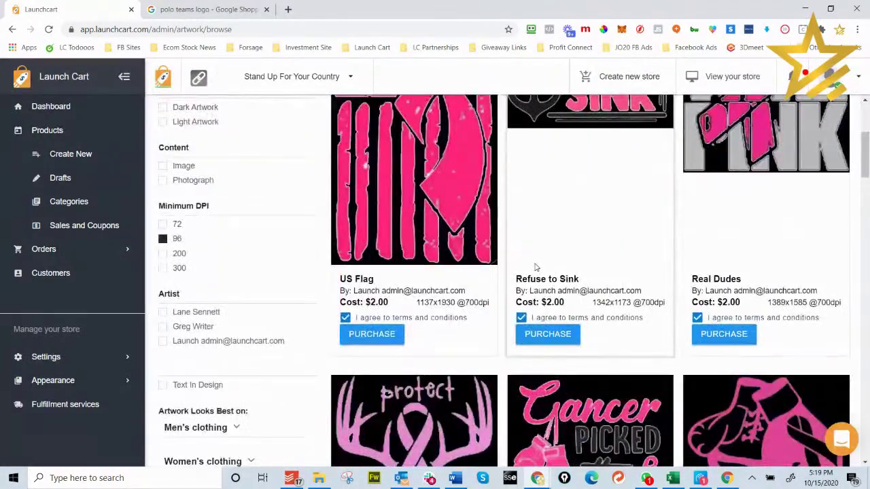
scroll(536, 269, "down", 4)
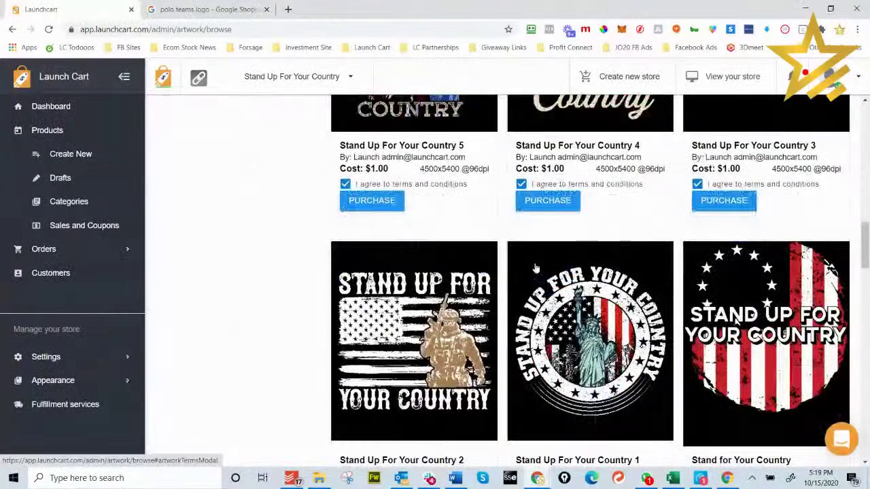
scroll(536, 268, "up", 5)
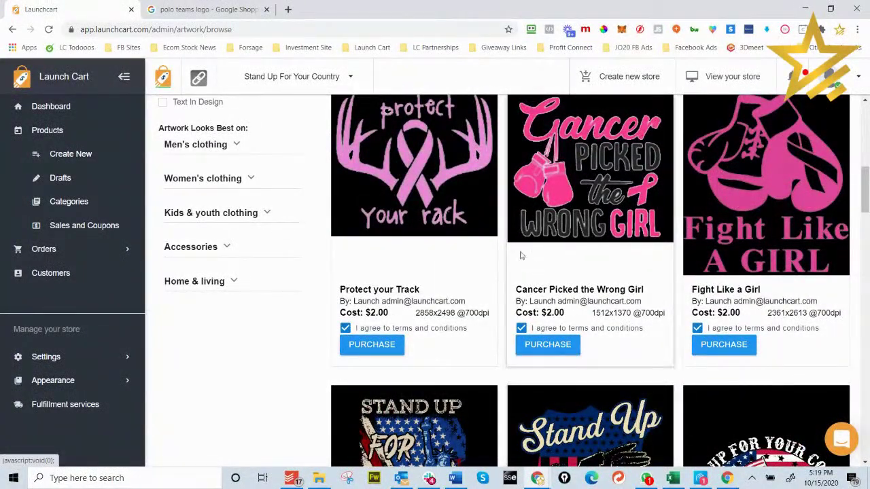
scroll(625, 219, "down", 3)
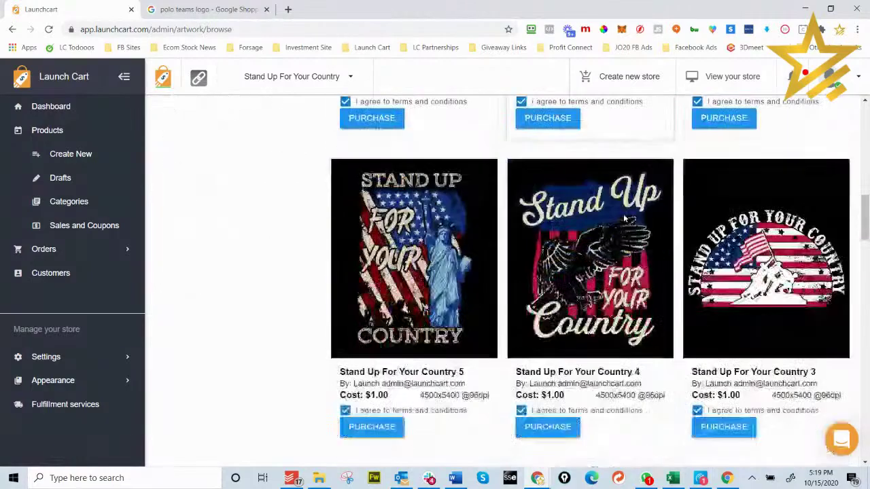
scroll(702, 141, "down", 3)
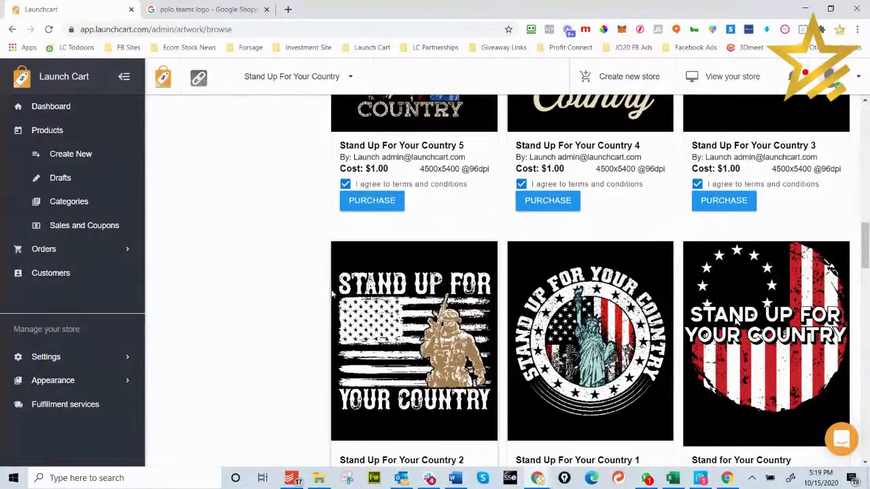
scroll(402, 248, "down", 5)
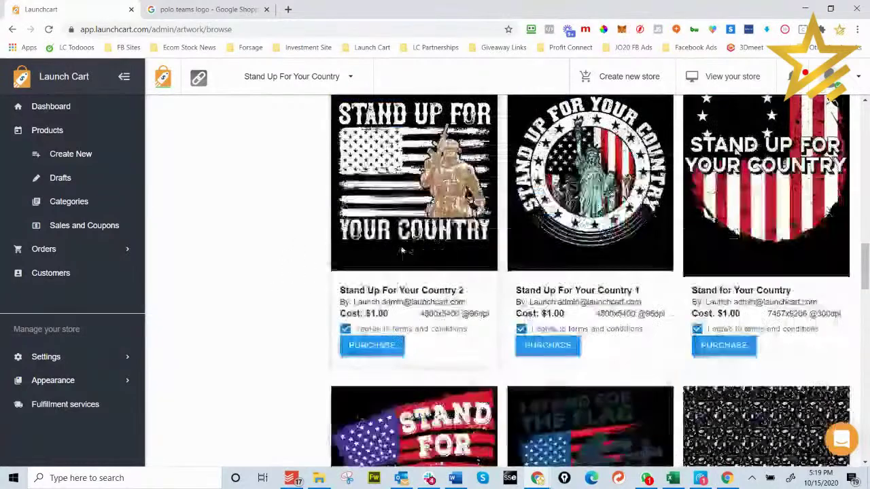
scroll(526, 225, "down", 5)
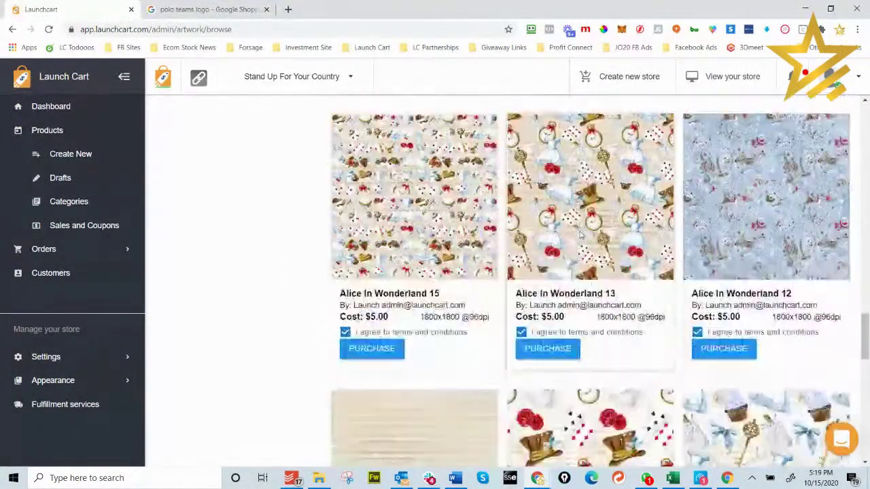
scroll(555, 228, "down", 8)
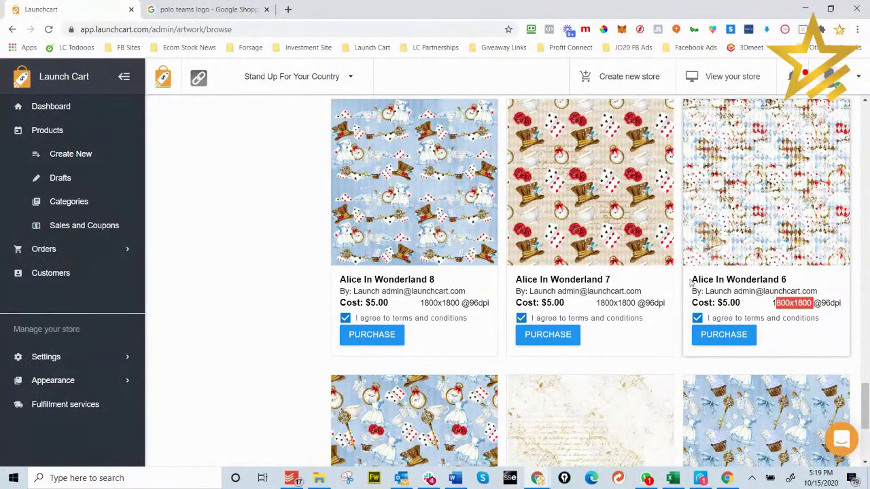
scroll(746, 254, "down", 3)
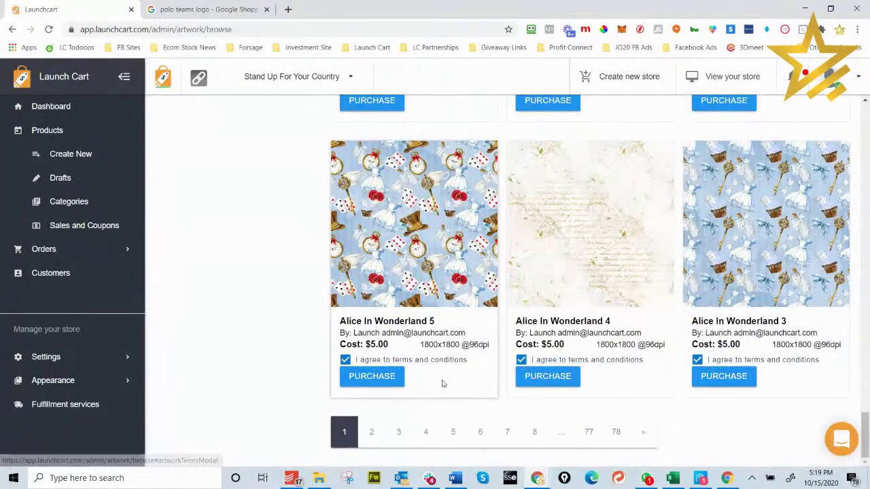
Go to page 2 of the marketplace designs and look over its artwork and the available filters
left_click(373, 432)
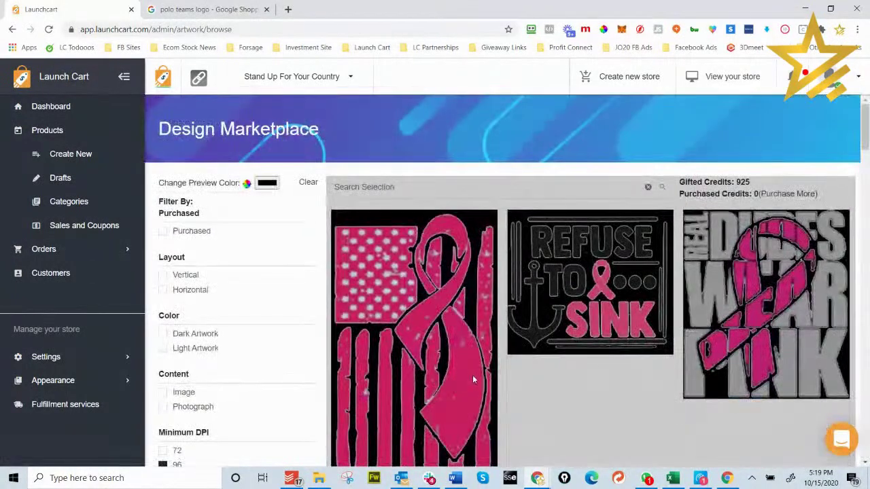
scroll(417, 375, "down", 4)
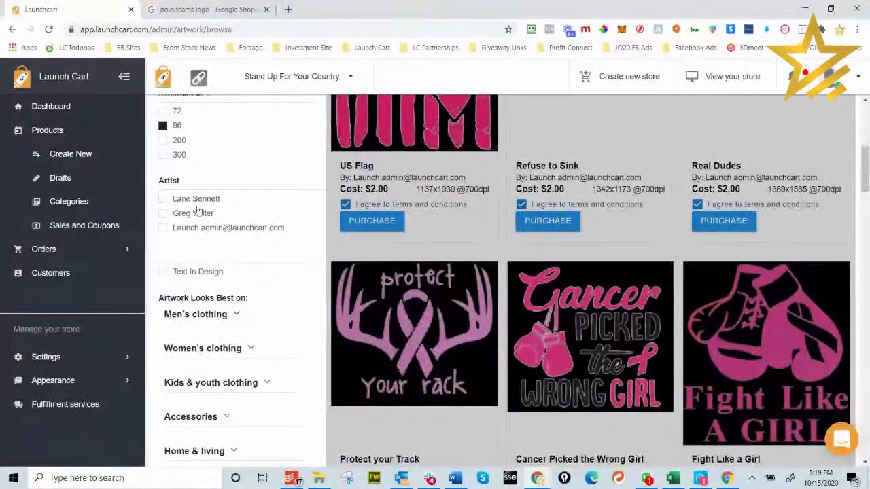
left_click(272, 229)
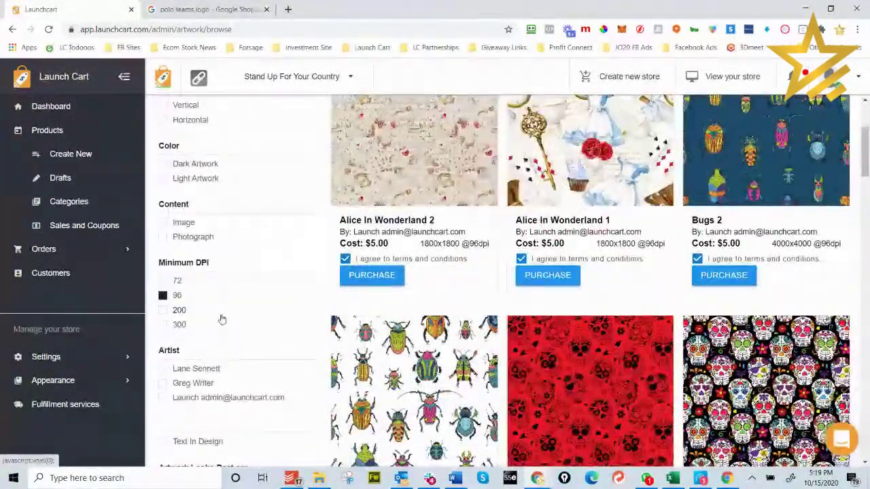
scroll(221, 318, "down", 1)
scroll(278, 278, "up", 4)
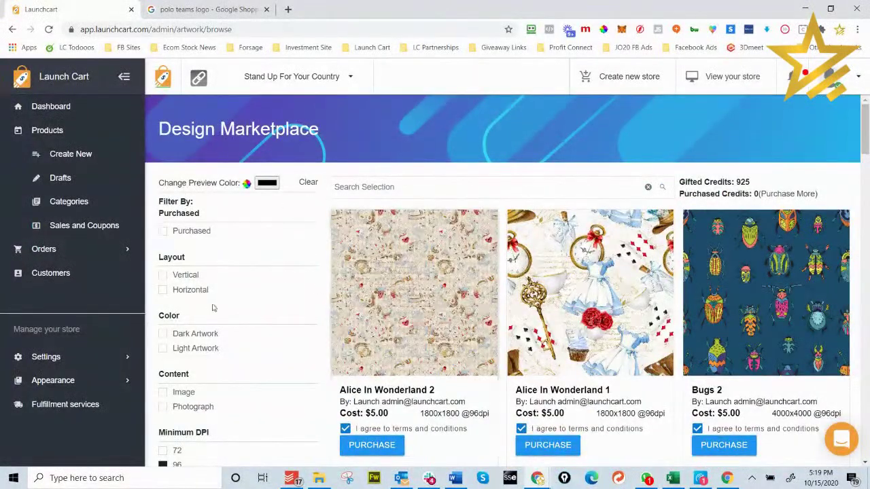
scroll(248, 311, "down", 2)
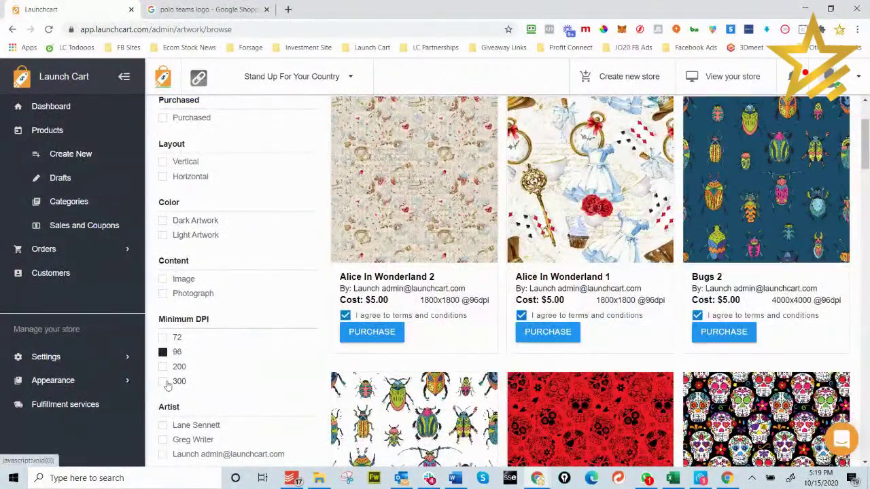
Filter the marketplace designs to a minimum DPI of 300 and examine the matching patterns and their resolutions
left_click(162, 381)
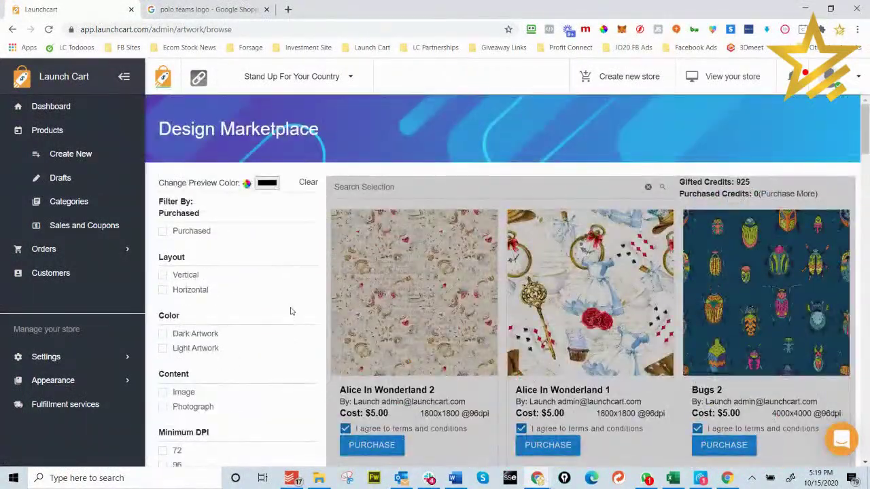
scroll(346, 286, "down", 1)
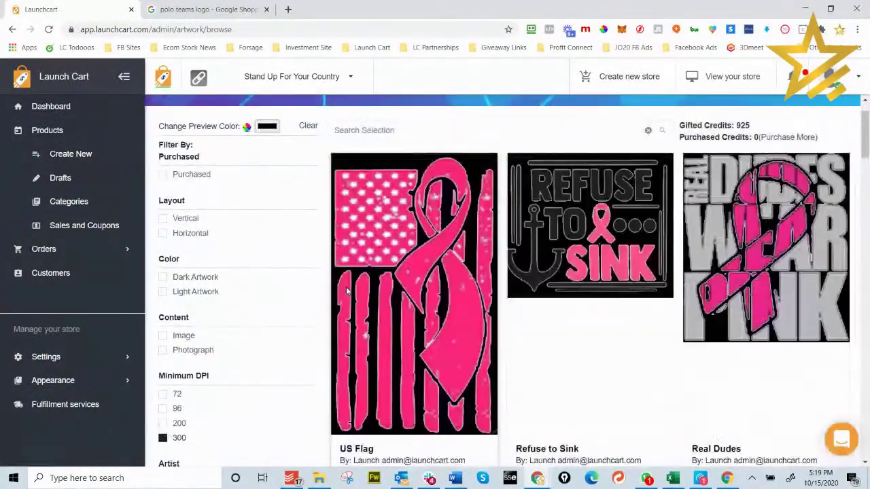
scroll(346, 289, "down", 3)
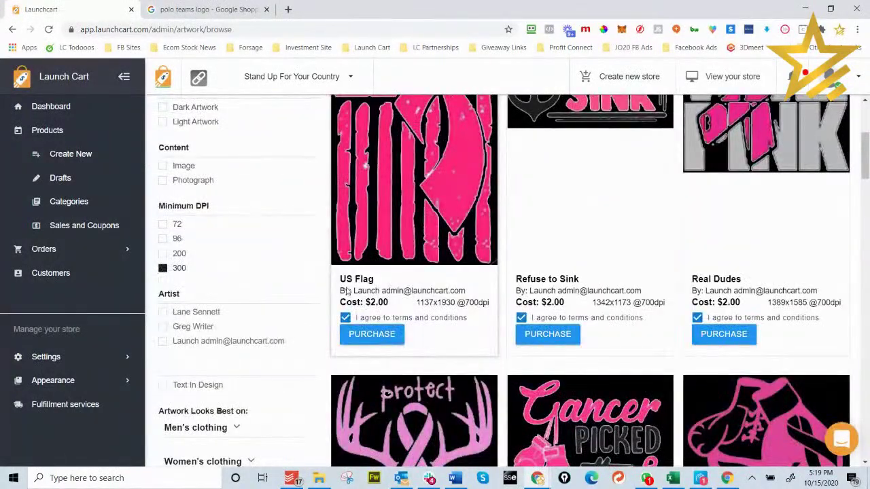
scroll(345, 291, "down", 14)
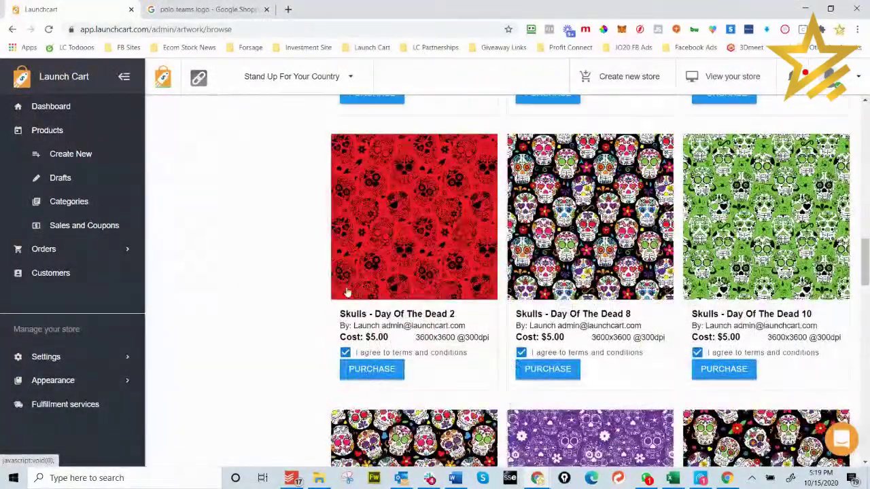
scroll(347, 292, "down", 10)
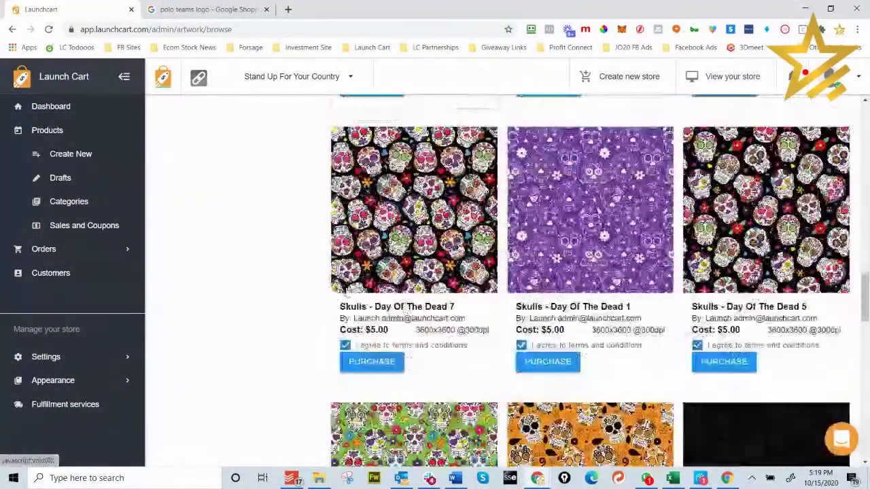
scroll(346, 291, "down", 2)
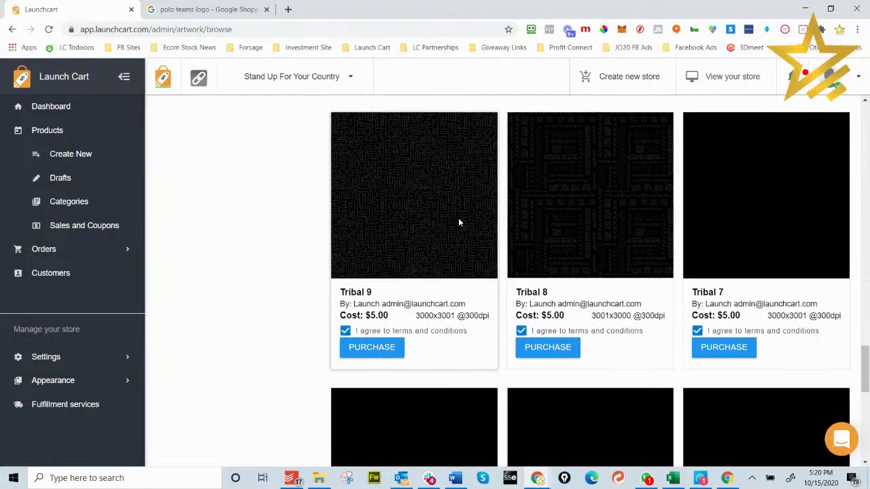
scroll(458, 222, "up", 4)
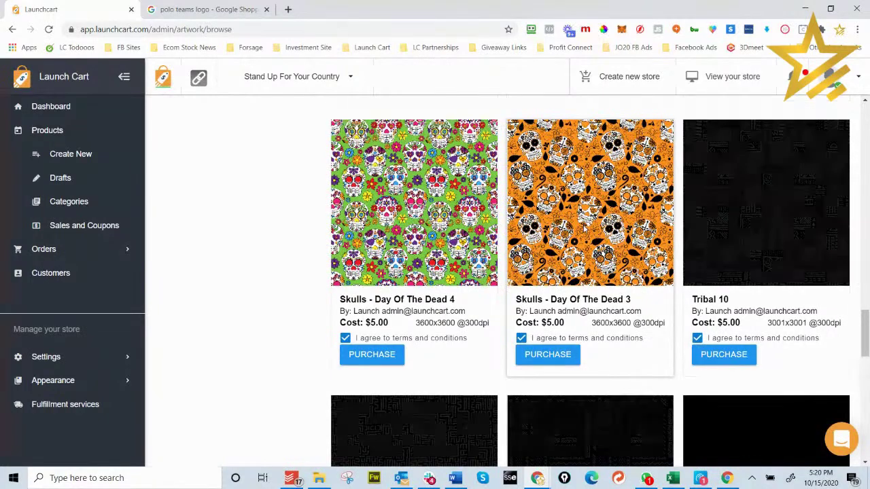
scroll(590, 231, "up", 3)
Switch to the Google Shopping results in the browser and search for "polo team" instead
left_click(211, 10)
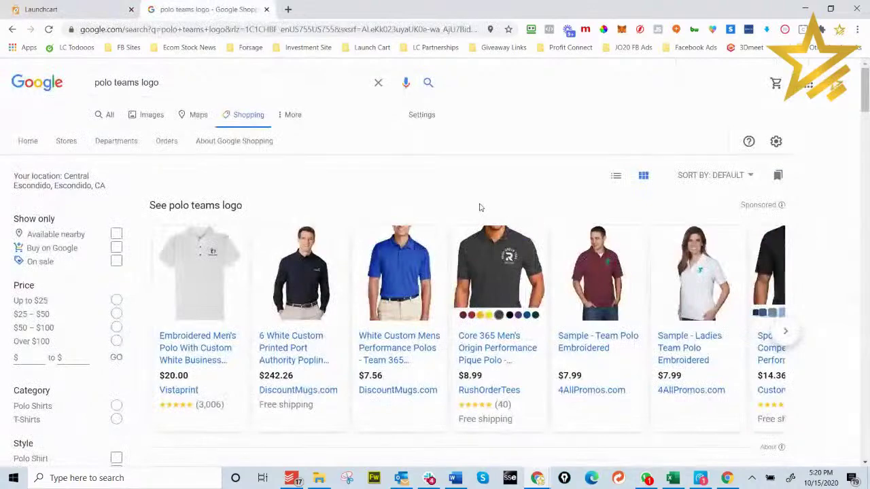
scroll(488, 232, "down", 15)
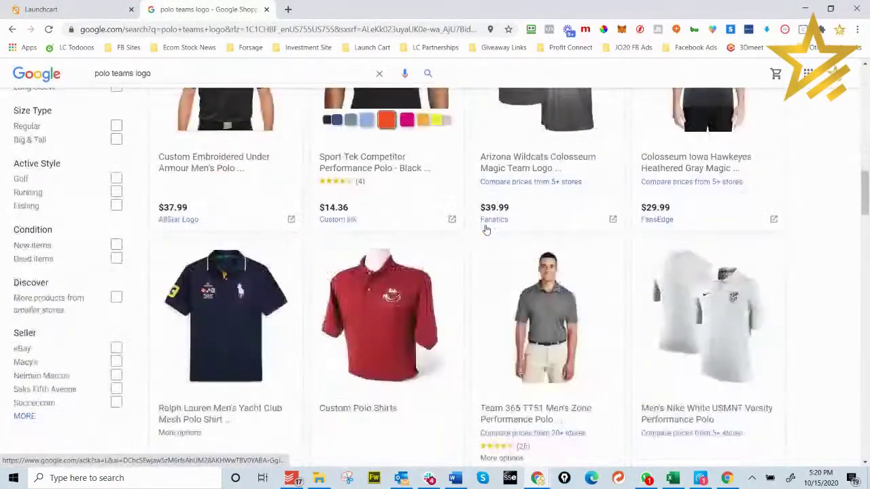
scroll(487, 233, "up", 15)
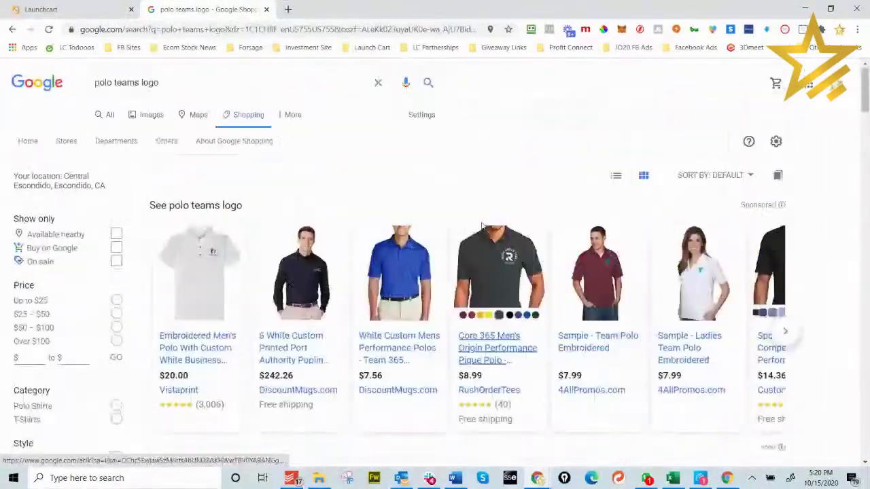
left_click(195, 78)
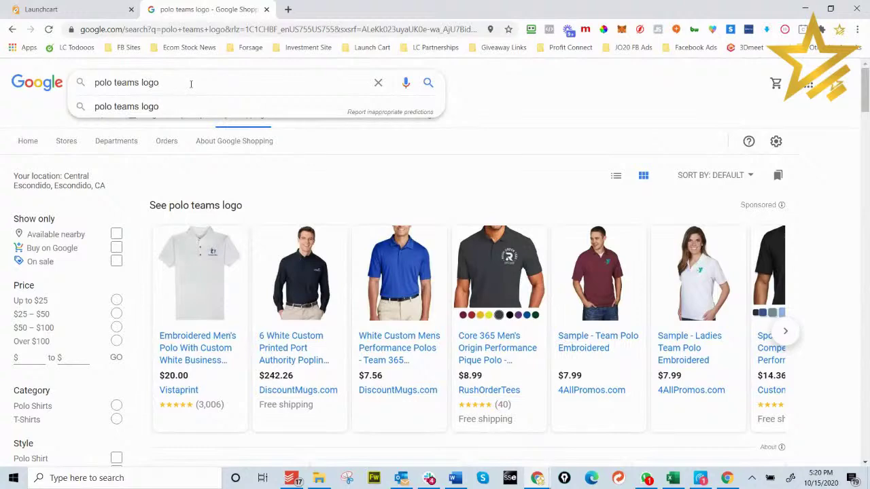
key("BackSpace")
key("BackSpace")
key("BackSpace")
key("BackSpace")
key("BackSpace")
key("BackSpace")
key("Return")
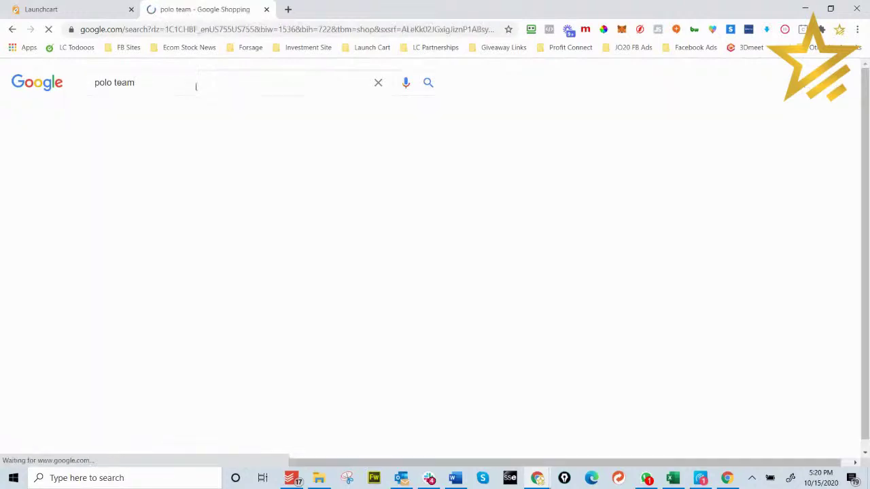
Find a Blackwatch Polo Team shirt in the shopping results, preview it and examine the Big Pony Custom Blackwatch product page
scroll(436, 249, "down", 10)
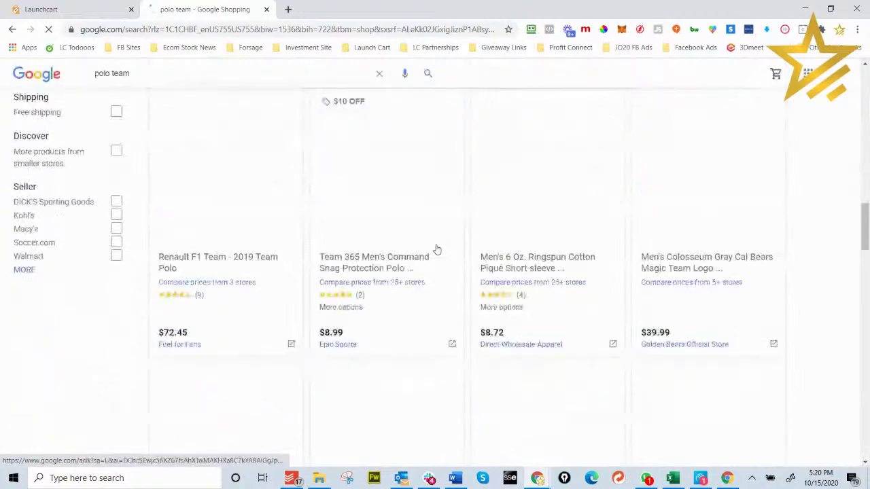
scroll(437, 249, "down", 3)
left_click(185, 265)
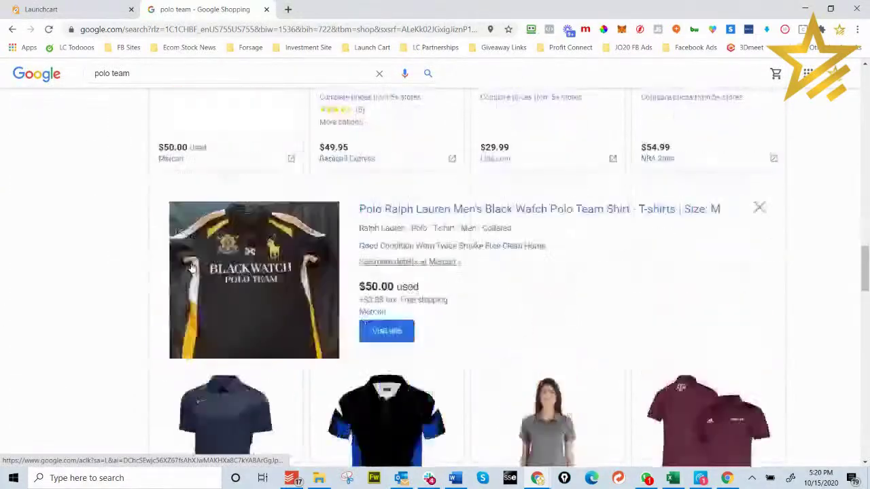
left_click(446, 391)
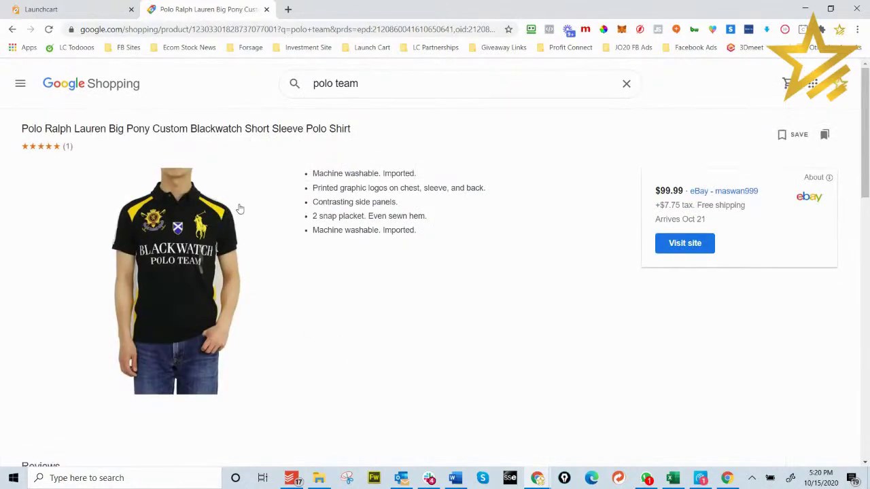
left_click(204, 229)
Return to the "polo team" shopping results and look through more shirt examples
left_click(13, 30)
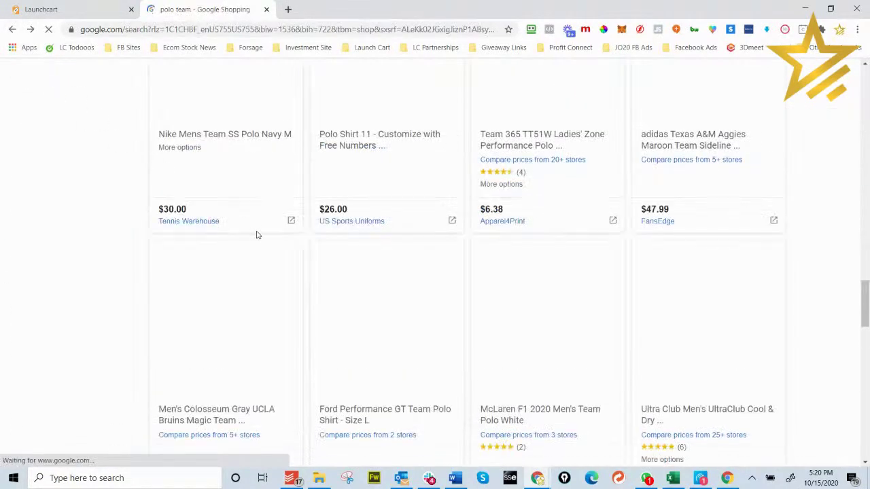
scroll(283, 255, "down", 10)
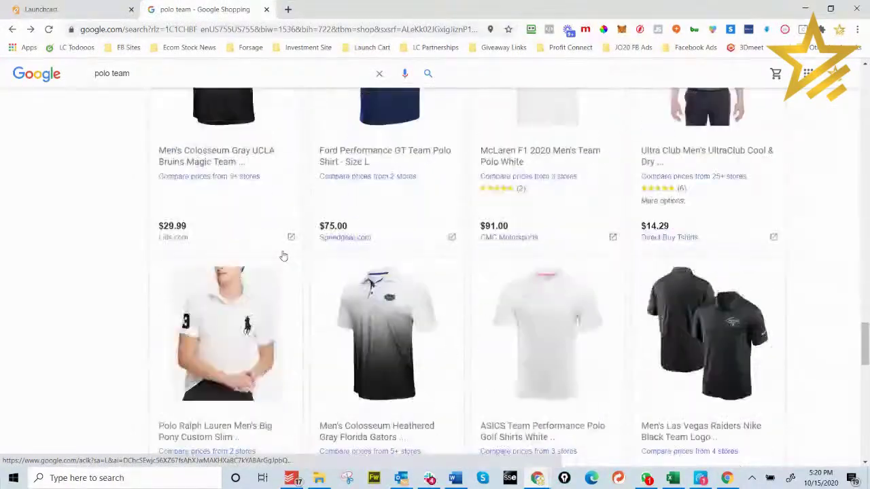
scroll(283, 255, "down", 5)
scroll(284, 256, "up", 10)
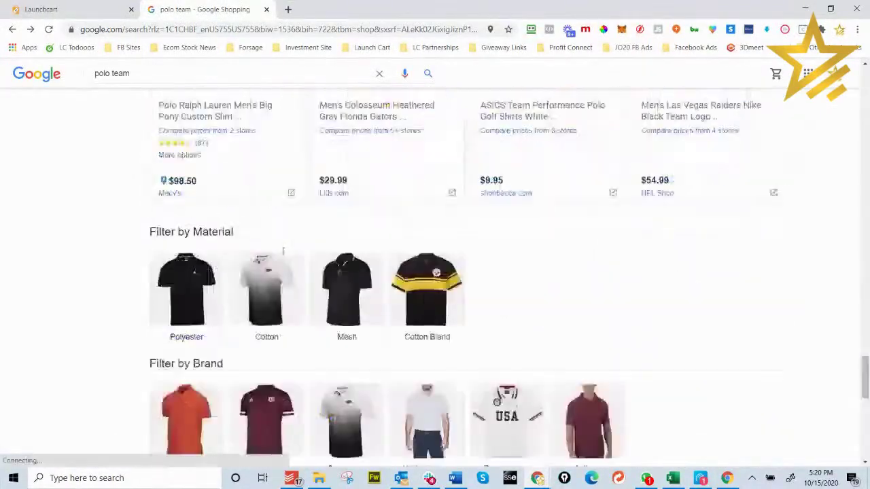
Switch back to Launch Cart, start a new print-on-demand product with Printful and expand the Collections category
left_click(75, 9)
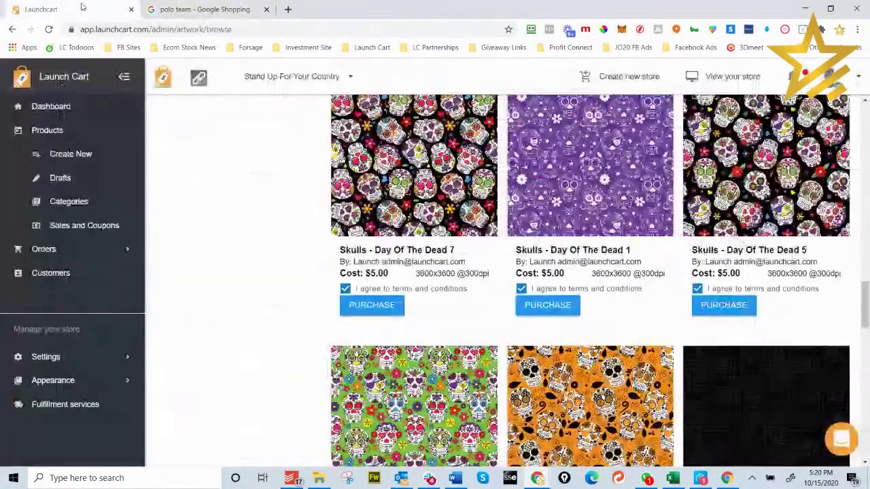
left_click(83, 155)
left_click(435, 335)
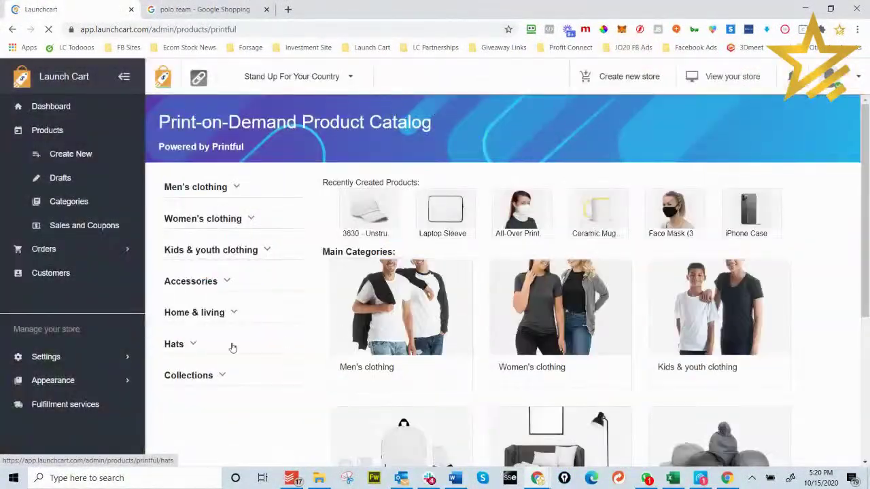
left_click(222, 375)
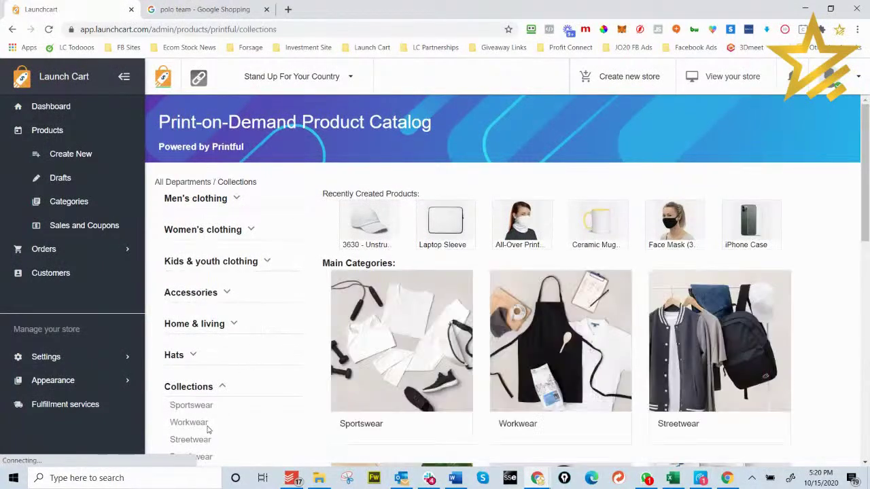
Browse the Beachwear collection in the print-on-demand catalog and open the Sublimation Flip-Flops in the product builder
scroll(212, 427, "down", 2)
left_click(195, 351)
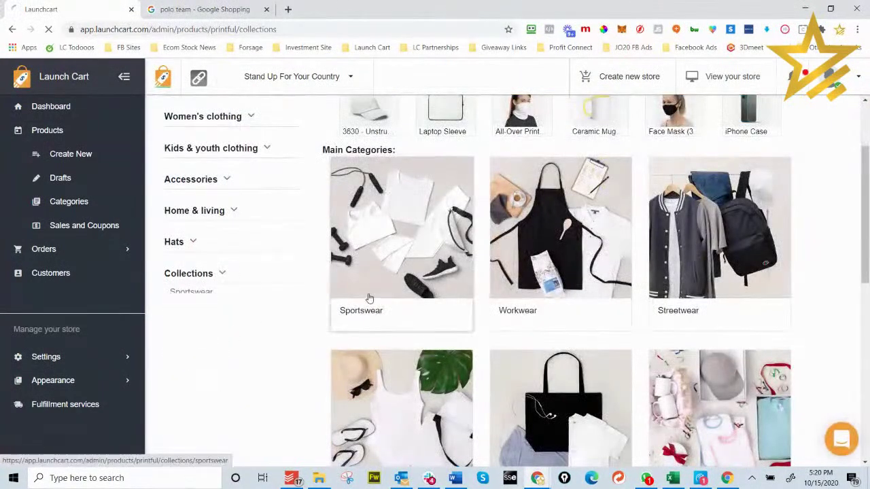
scroll(534, 317, "down", 3)
scroll(535, 317, "down", 3)
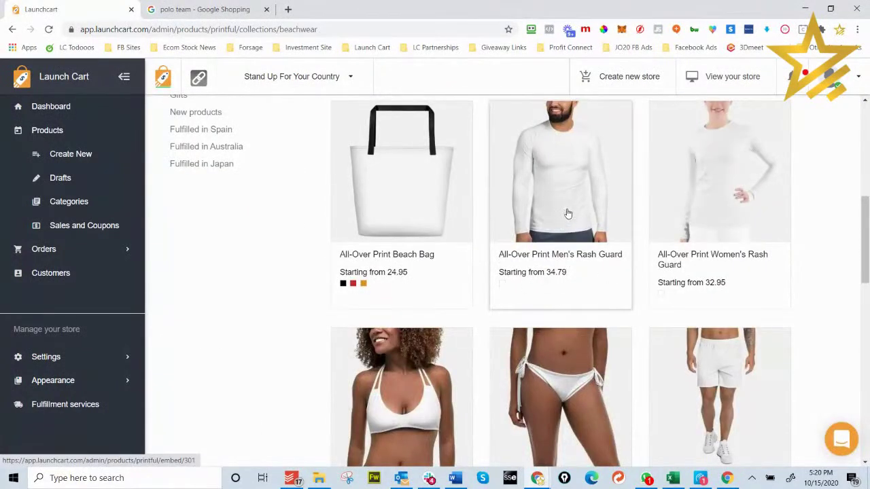
scroll(722, 212, "down", 6)
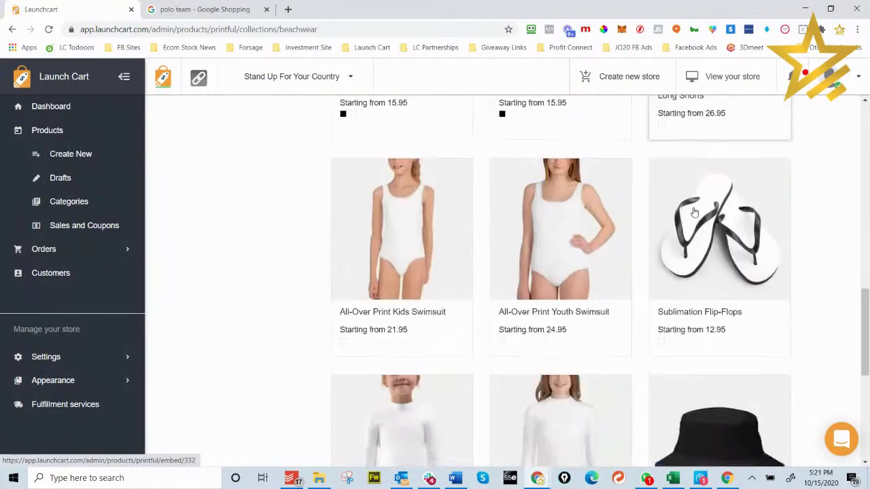
scroll(694, 213, "down", 2)
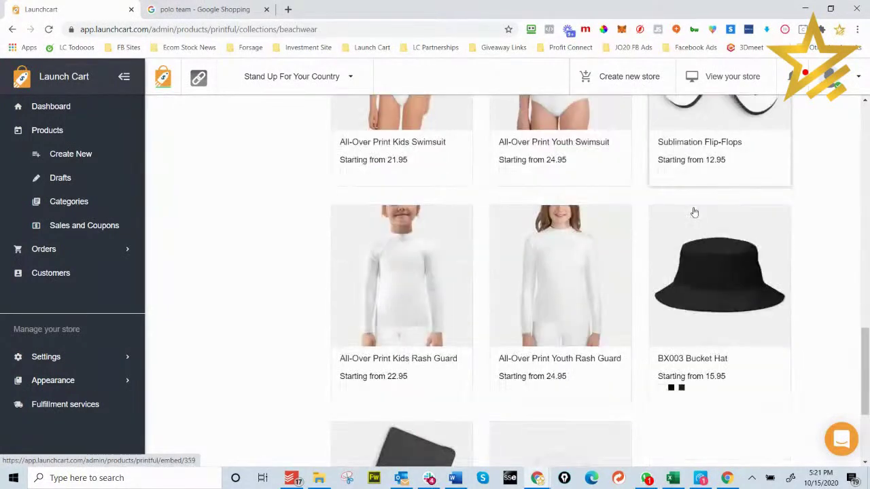
scroll(694, 212, "up", 2)
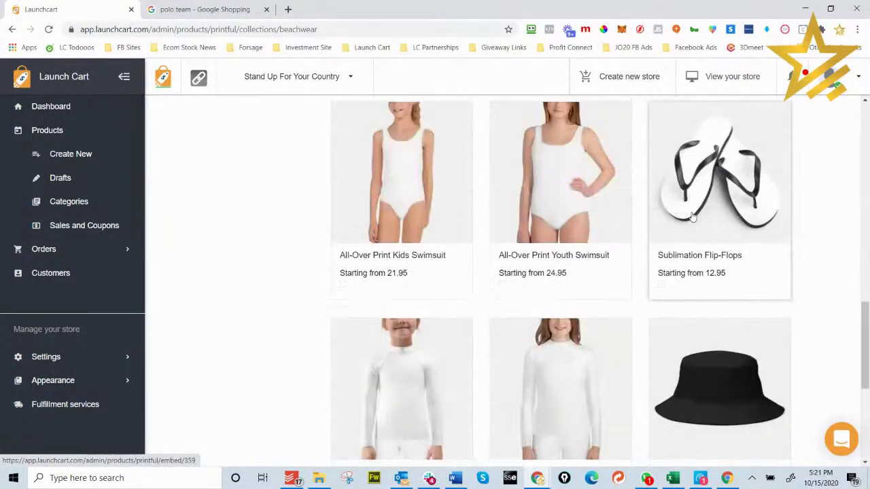
left_click(730, 185)
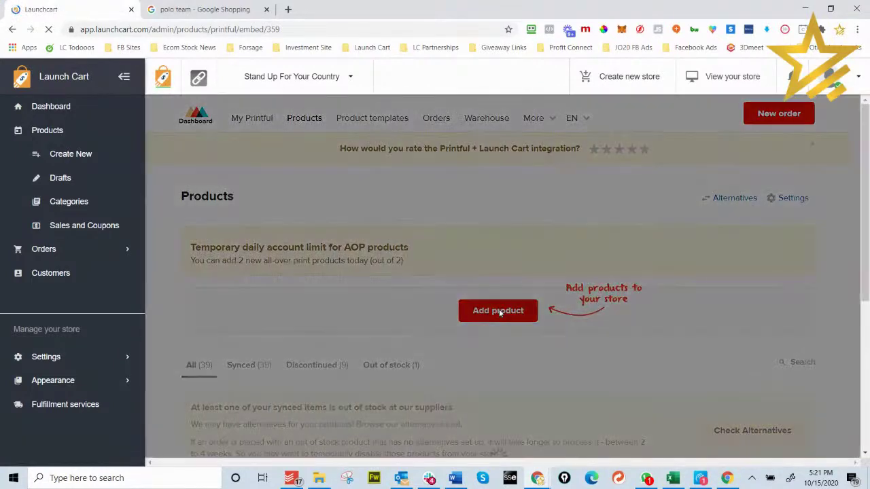
Place the Enterprise Pattern Overall Leggings file from the store's file library on the flip-flops and show them in mockup view
scroll(498, 312, "down", 3)
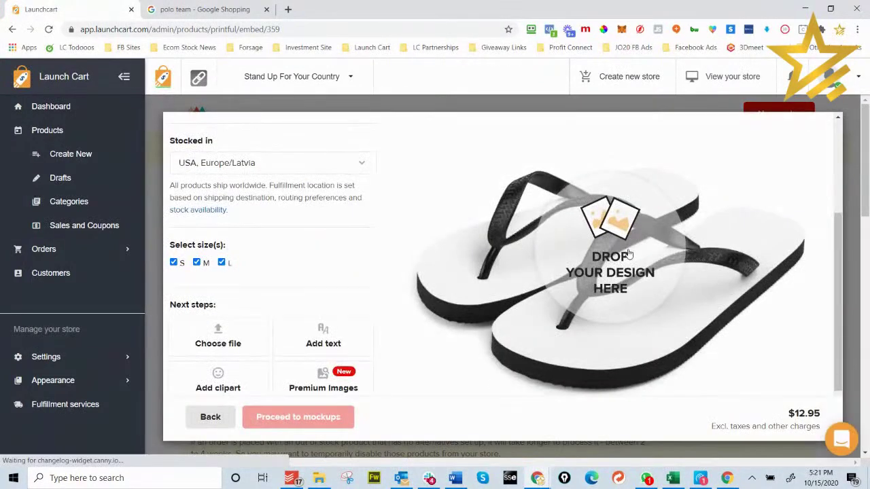
left_click(635, 246)
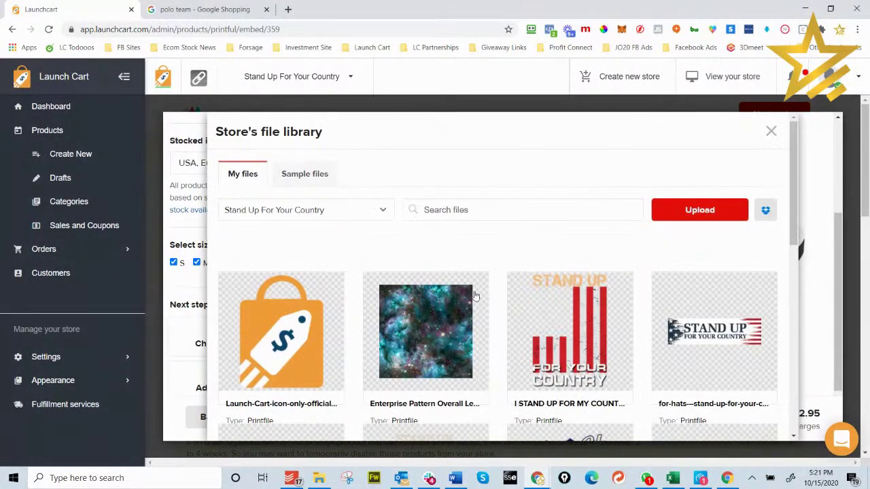
left_click(425, 326)
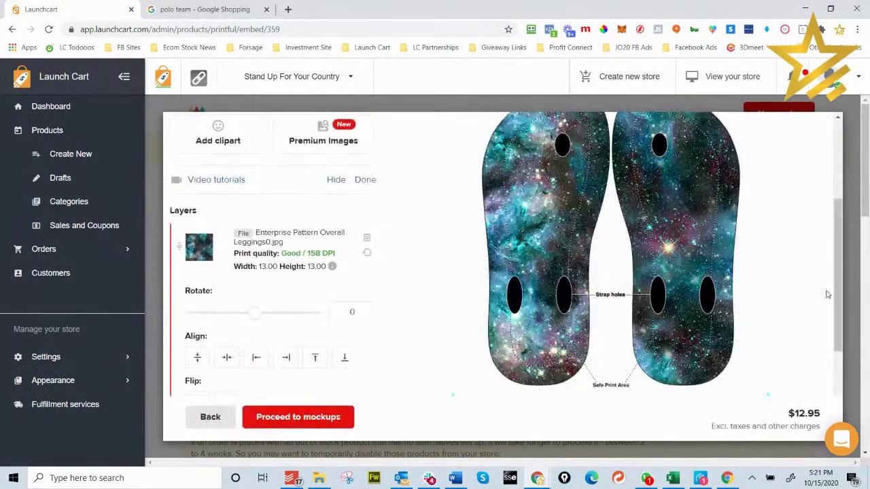
scroll(815, 290, "up", 2)
left_click(634, 145)
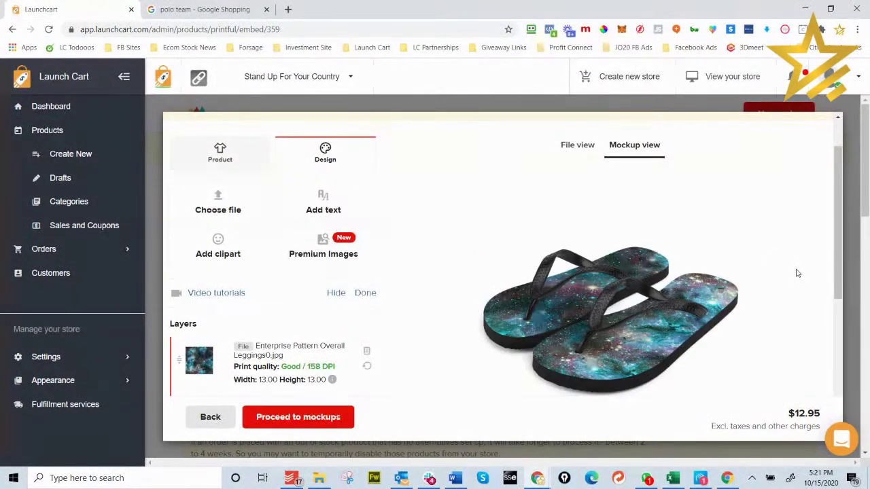
Look over the flip-flop mockups, then close the product builder and discard the design
scroll(798, 273, "down", 1)
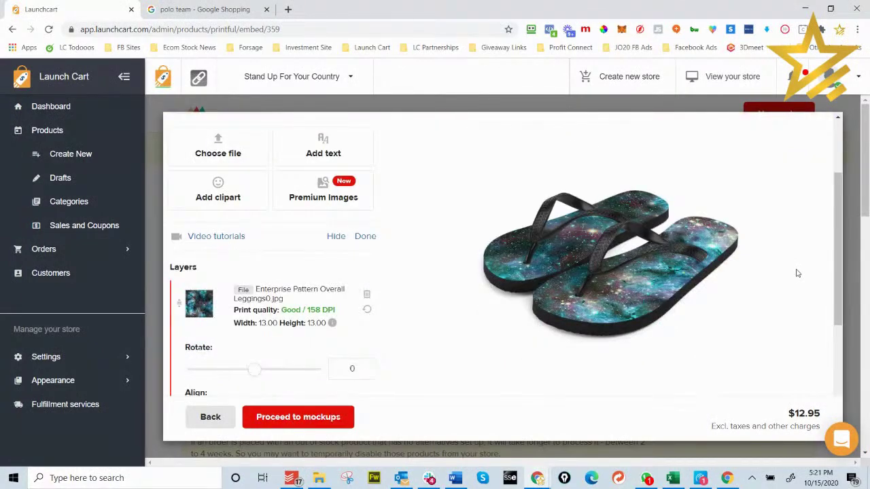
scroll(798, 273, "down", 3)
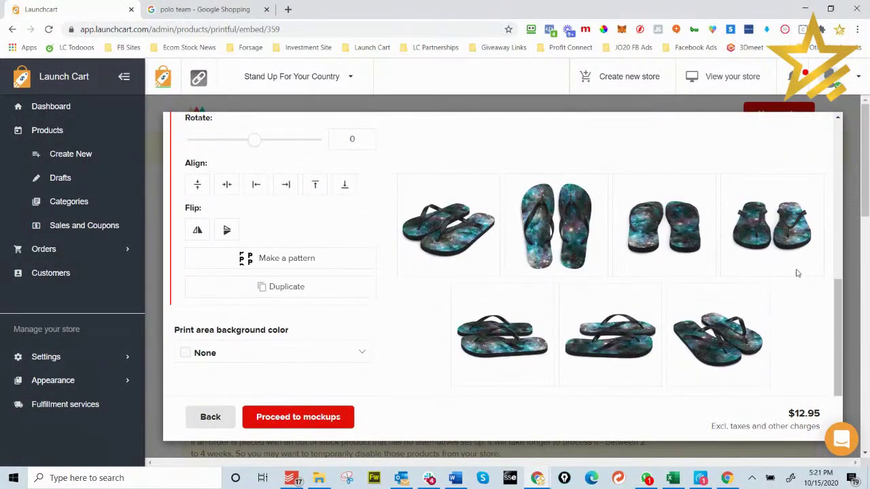
scroll(795, 272, "up", 5)
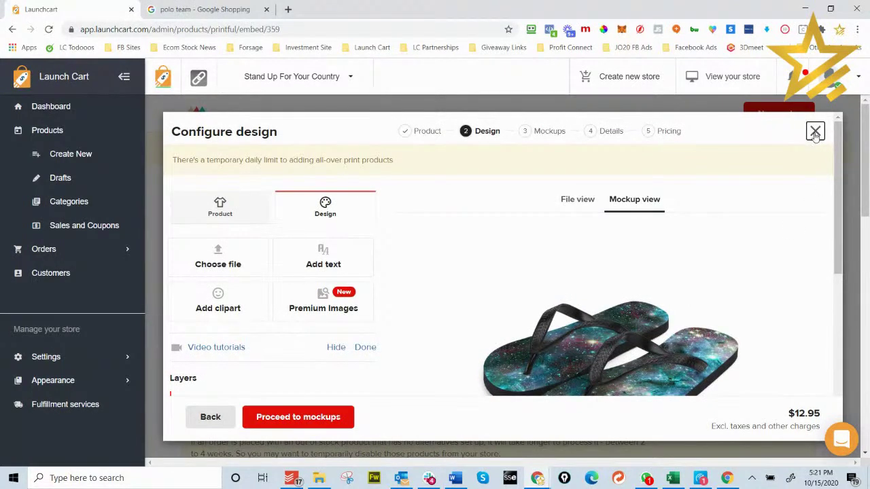
left_click(815, 132)
left_click(491, 231)
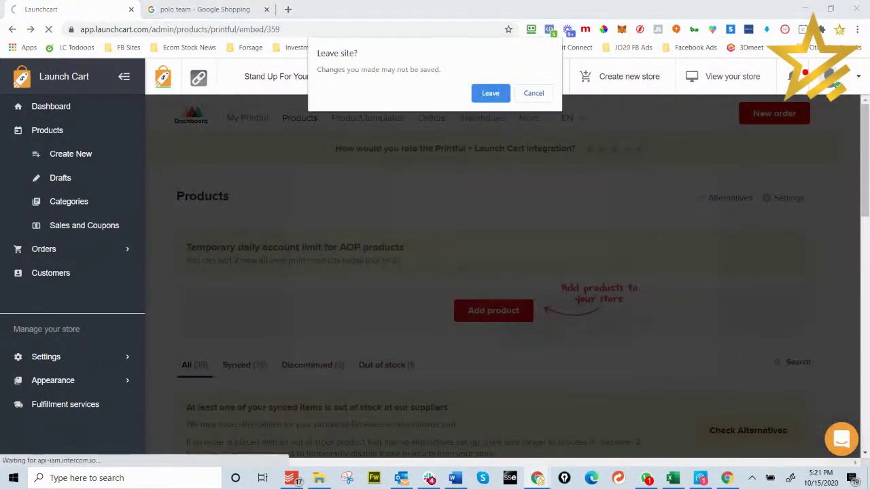
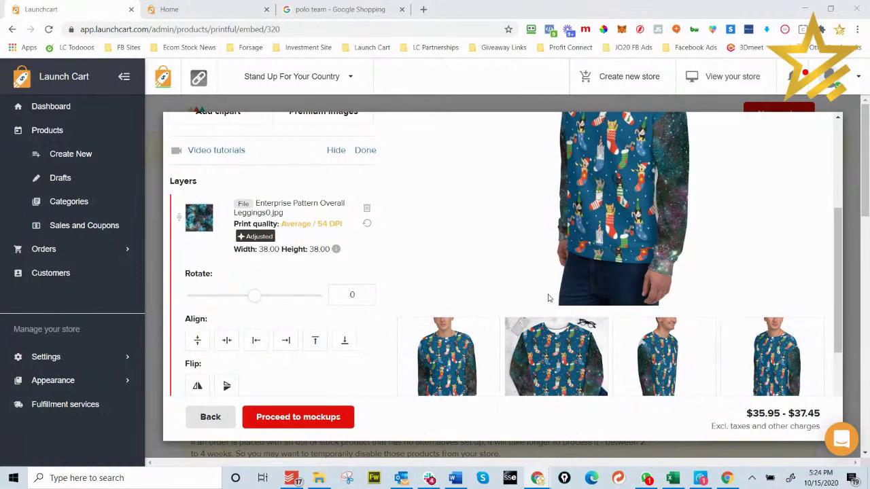
Close the product builder for the all-over print sweatshirt, discard its changes and leave the page
scroll(703, 263, "up", 3)
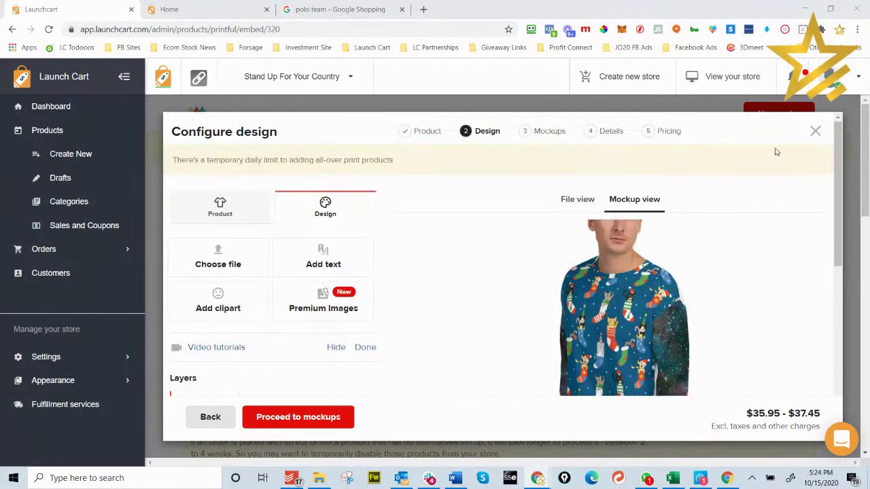
left_click(815, 131)
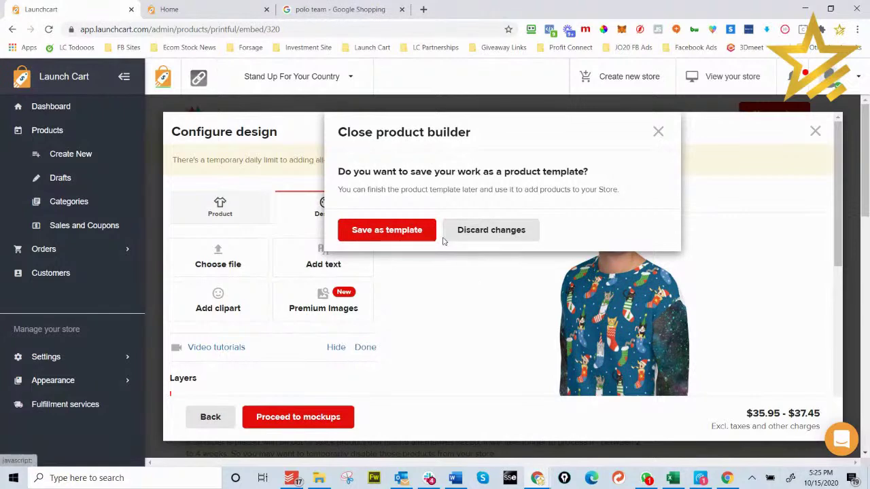
left_click(480, 231)
left_click(487, 93)
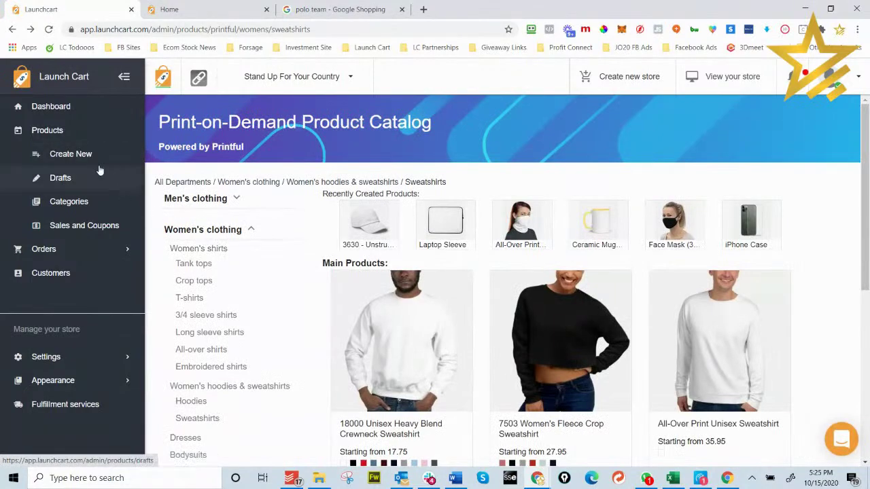
Start a new print-on-demand product and open the Men's shirts category under Men's clothing
left_click(81, 154)
left_click(428, 337)
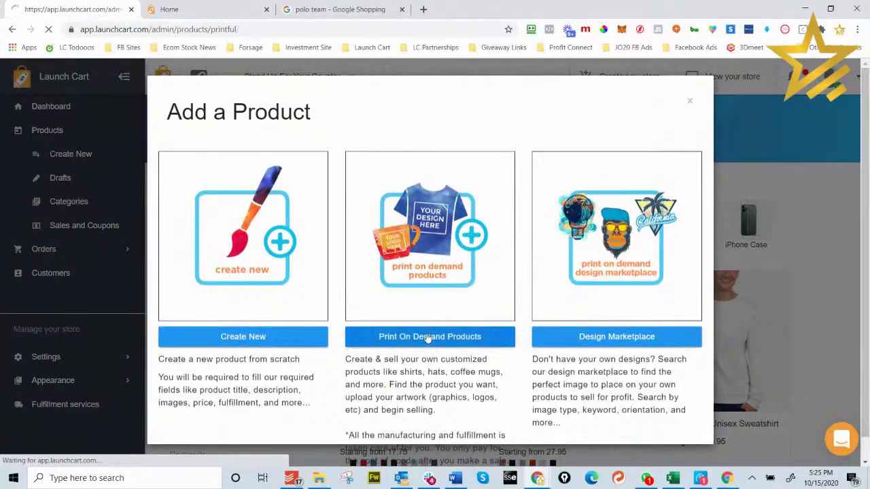
left_click(426, 305)
scroll(426, 306, "down", 1)
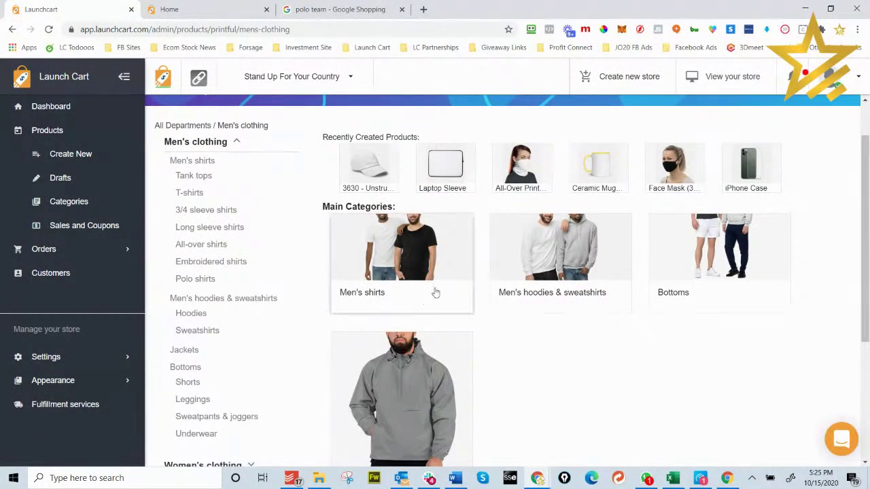
scroll(397, 272, "down", 2)
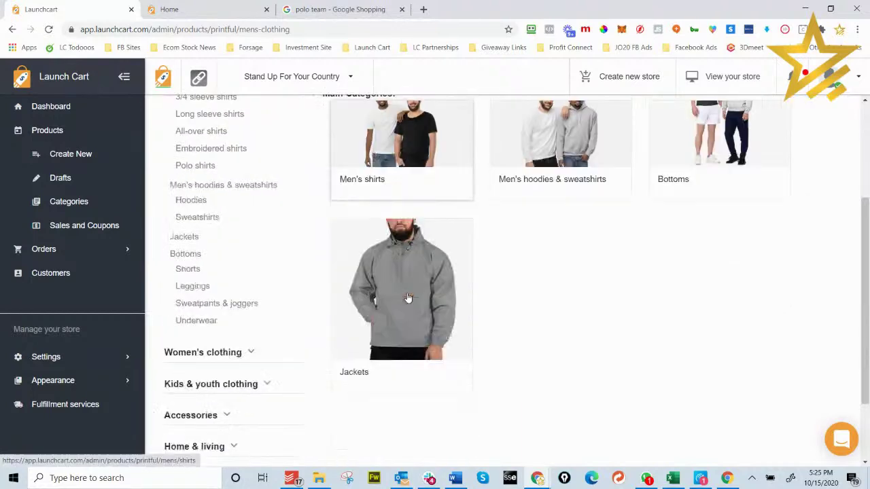
scroll(400, 299, "up", 3)
left_click(400, 305)
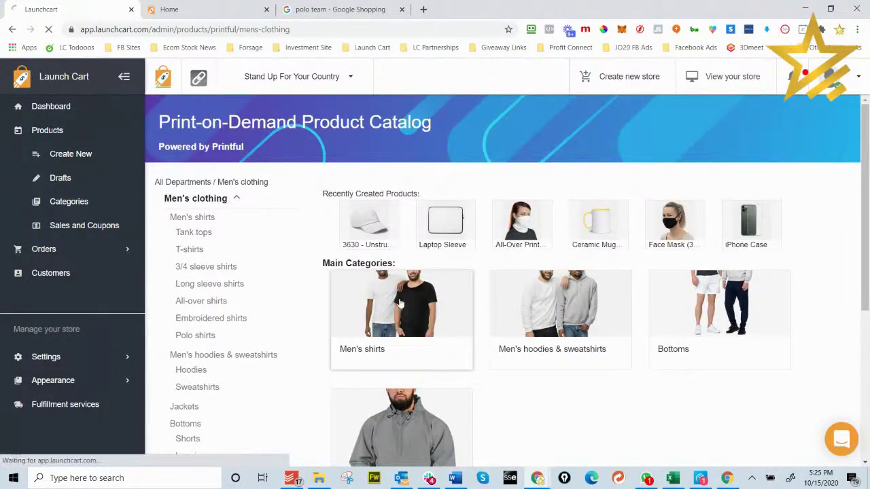
Open the men's Long sleeve shirts category and choose the 2007 Unisex Fine Jersey Long Sleeve T-Shirt
scroll(505, 305, "down", 5)
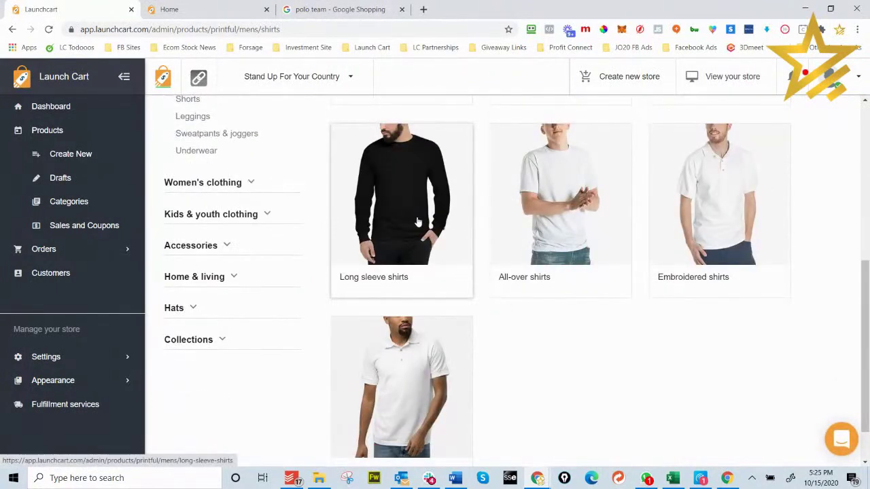
scroll(418, 222, "down", 1)
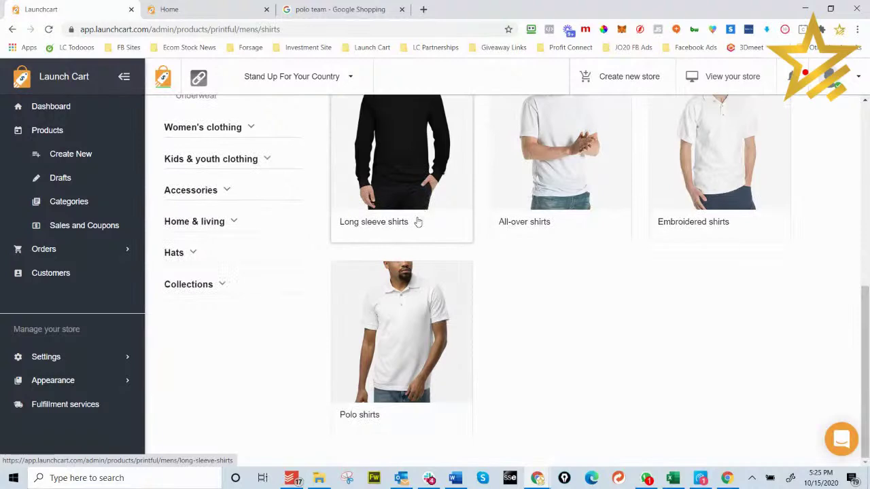
left_click(415, 171)
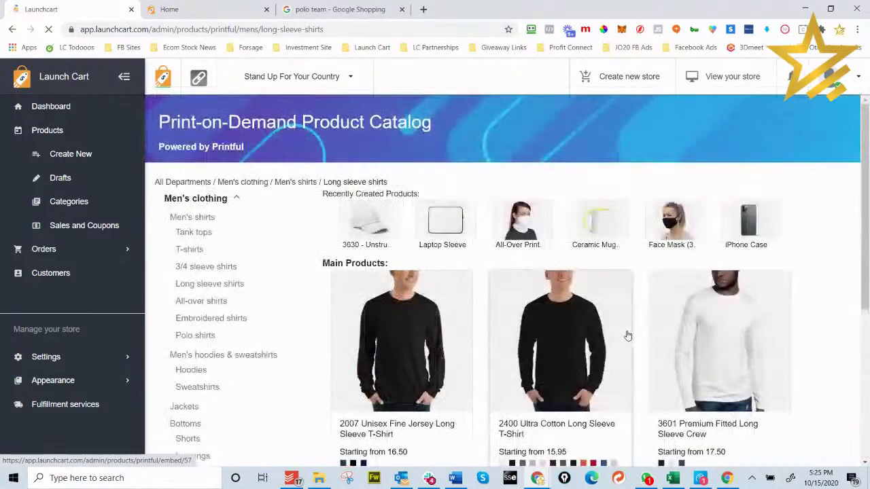
scroll(628, 334, "down", 3)
scroll(628, 334, "up", 2)
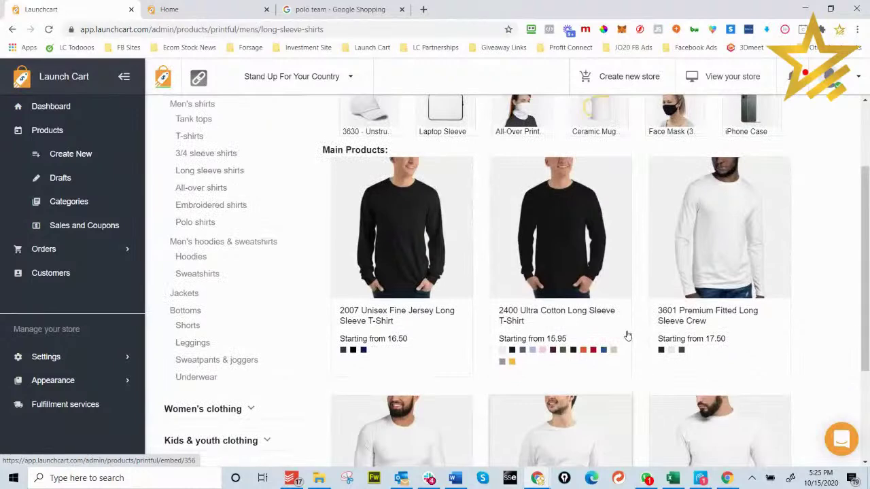
left_click(398, 269)
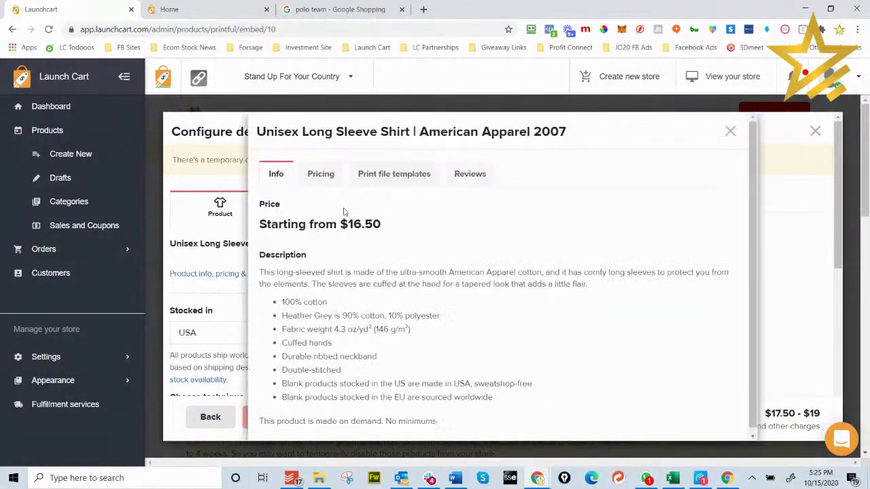
Review the long sleeve shirt's pricing by technique and its print file templates, then close the product information
left_click(319, 177)
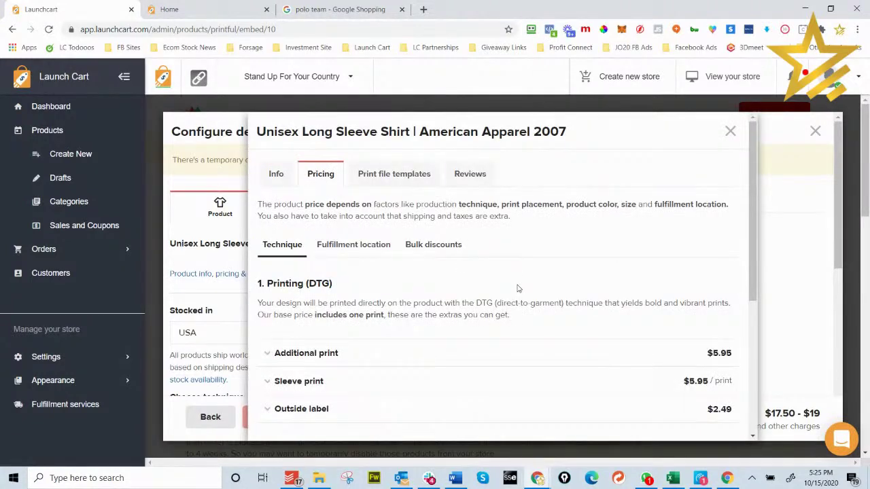
scroll(517, 289, "down", 2)
scroll(458, 303, "down", 2)
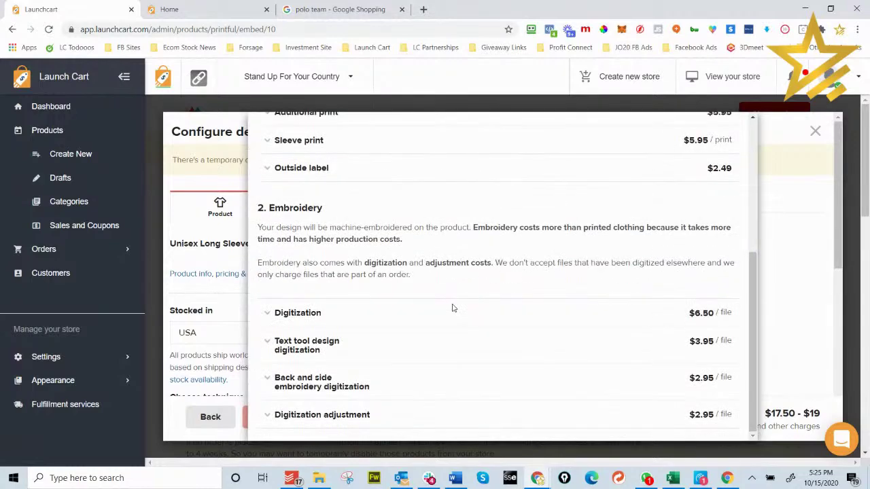
scroll(453, 308, "up", 5)
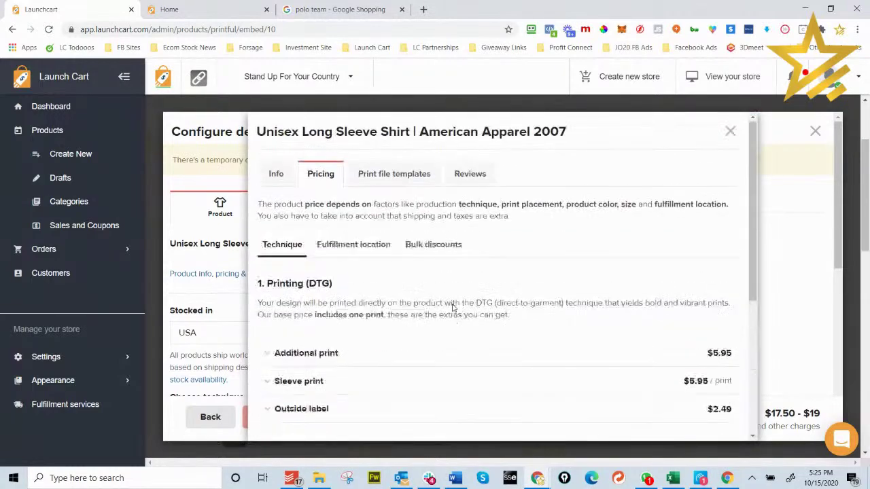
left_click(410, 182)
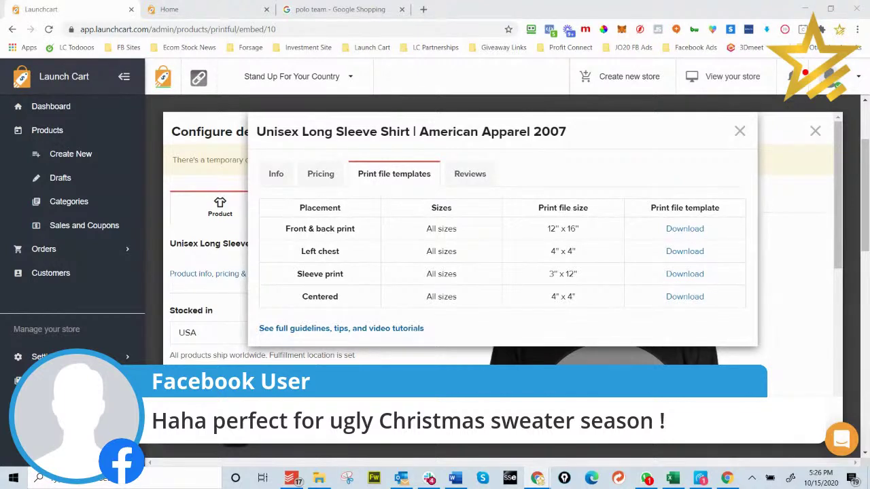
left_click(739, 134)
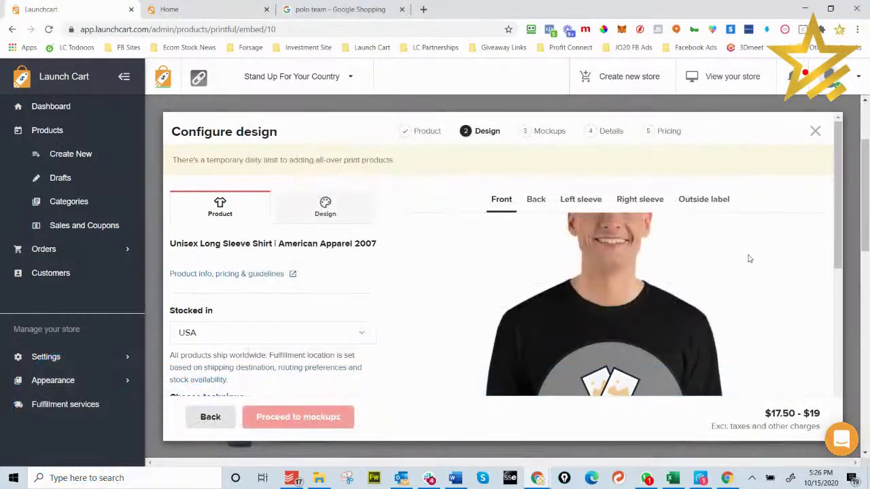
Examine the technique, color and size options in the long sleeve shirt's design configuration
scroll(671, 299, "down", 3)
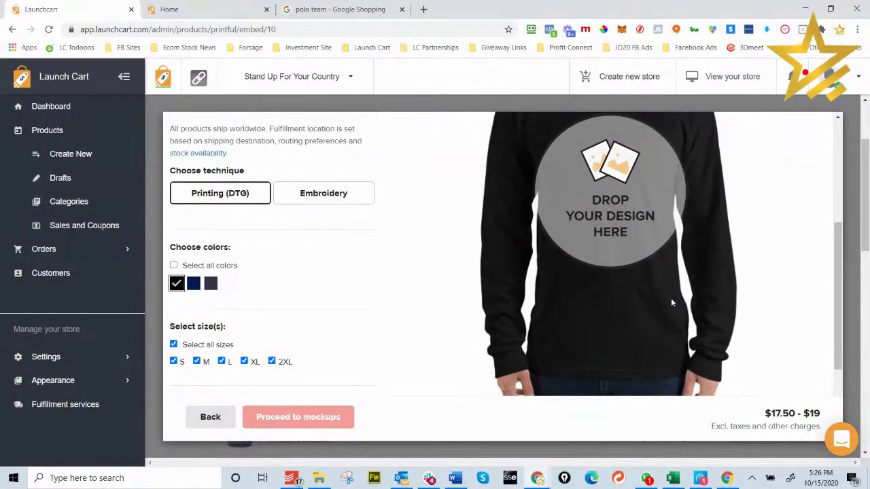
scroll(670, 299, "down", 3)
scroll(671, 299, "up", 5)
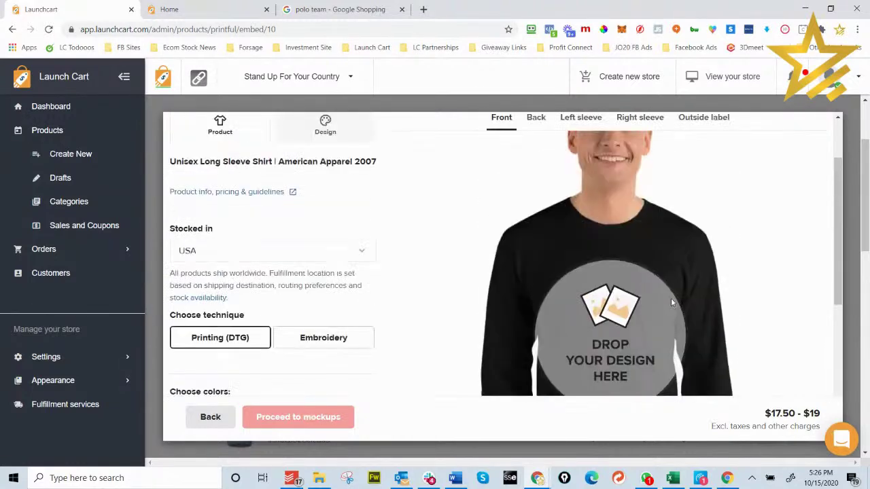
scroll(670, 302, "up", 3)
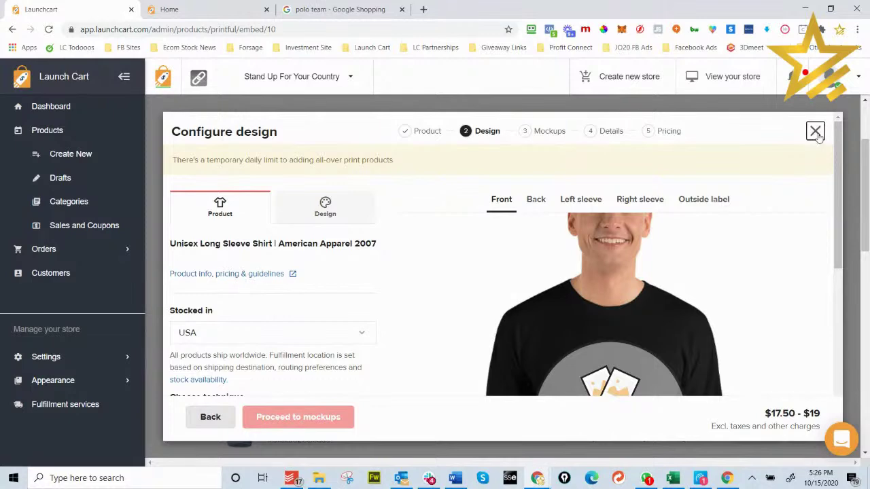
Close the long sleeve shirt's configuration, choose the All-Over Print Men's Rash Guard and show its design options
left_click(816, 132)
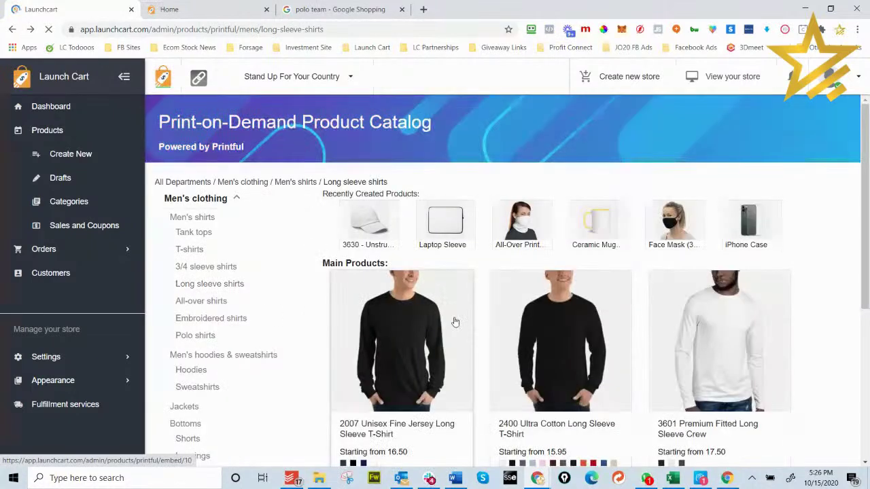
scroll(476, 323, "down", 4)
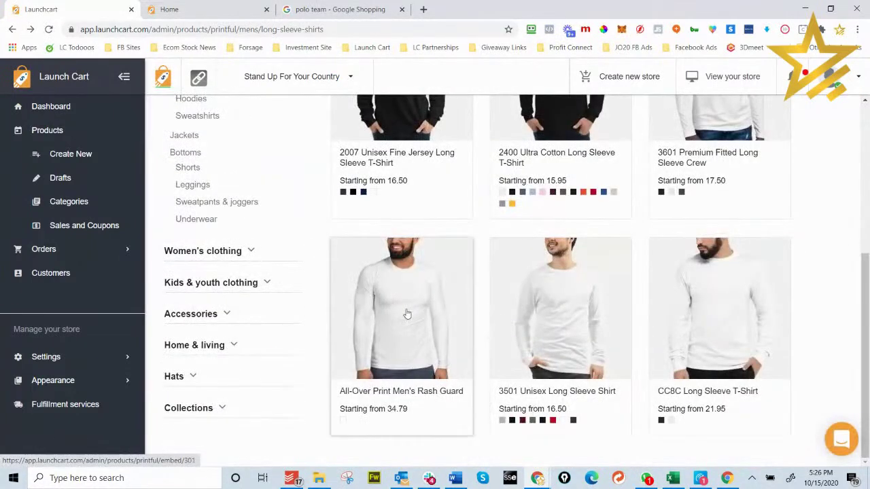
left_click(402, 316)
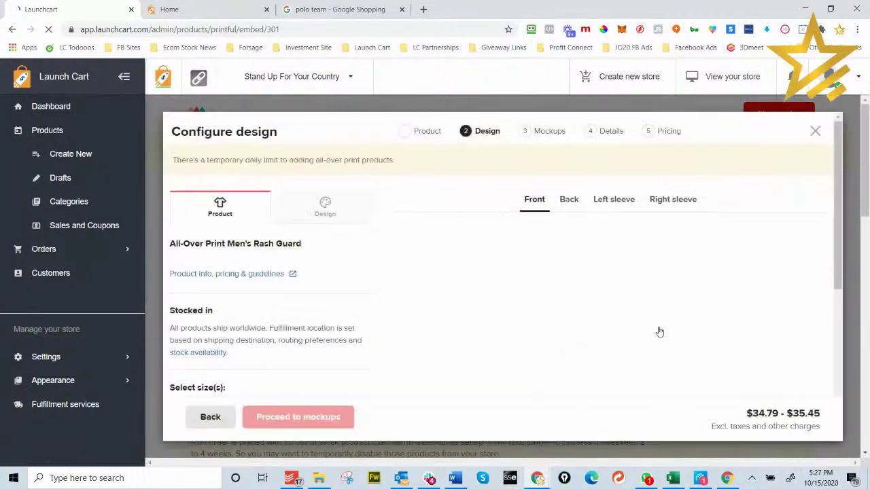
left_click(325, 207)
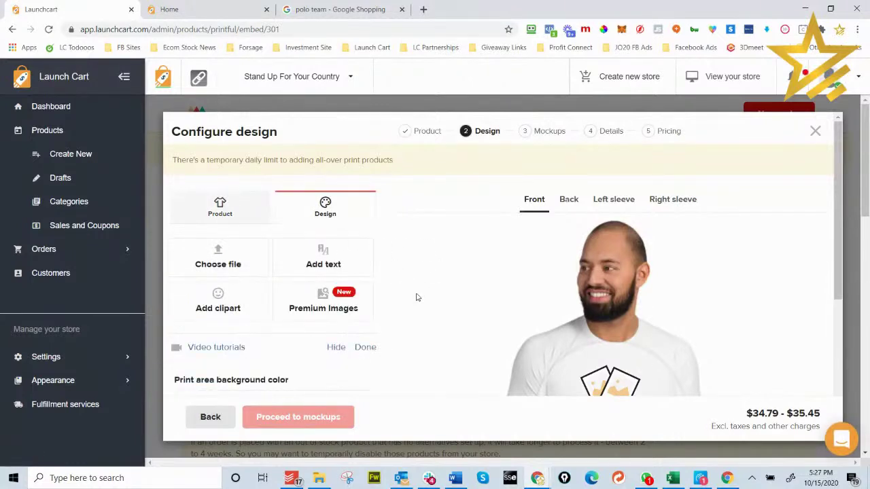
scroll(418, 297, "down", 1)
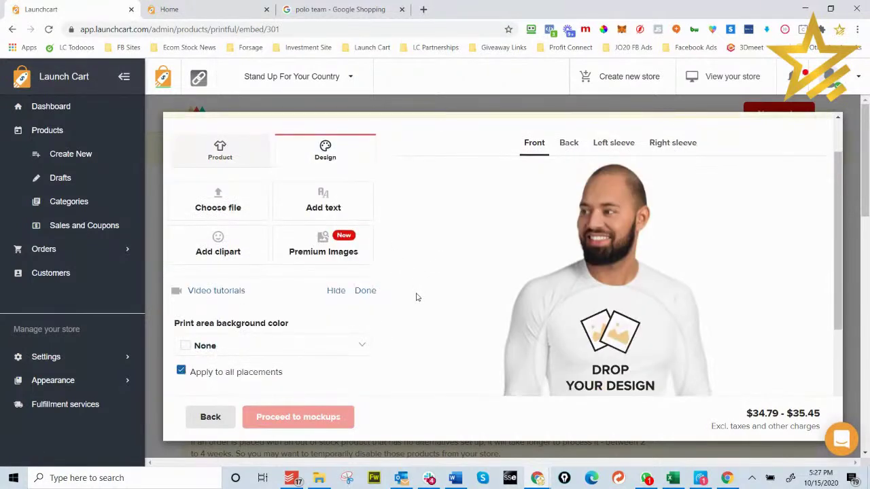
Open the Premium Images library for the rash guard and look through the Inspiration artwork
left_click(302, 248)
scroll(439, 270, "down", 2)
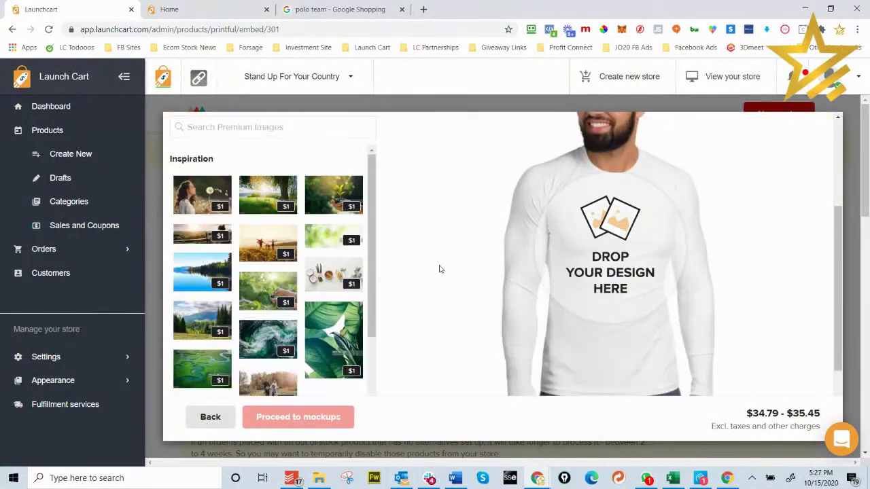
left_click_drag(372, 270, 374, 360)
left_click_drag(374, 295, 390, 214)
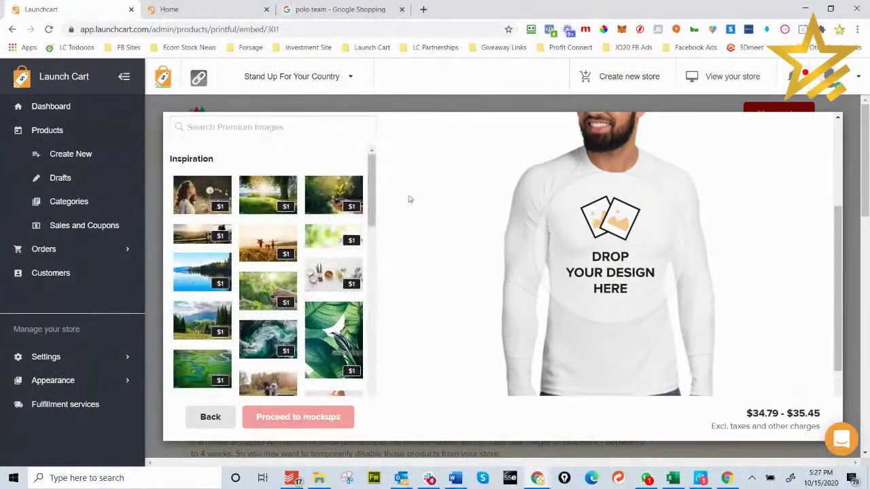
scroll(439, 252, "up", 3)
scroll(441, 261, "down", 3)
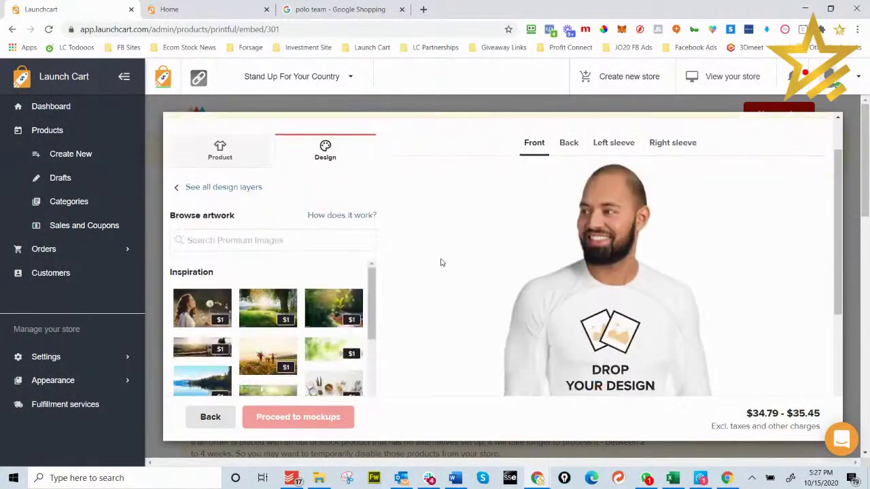
scroll(441, 262, "up", 3)
scroll(440, 262, "down", 1)
scroll(374, 282, "down", 1)
scroll(379, 275, "up", 1)
Add the premium image of the woman blowing on a dandelion to the rash guard's front and shift it slightly down
left_click(211, 311)
scroll(466, 260, "down", 2)
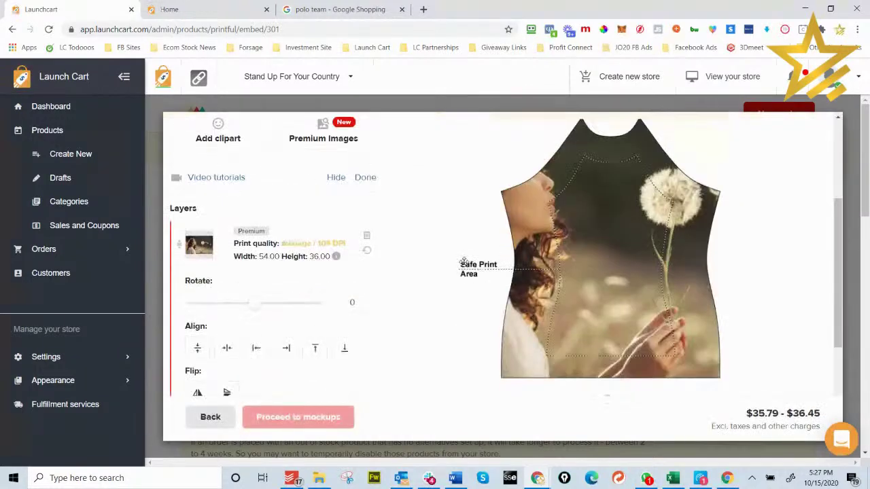
left_click_drag(566, 233, 571, 262)
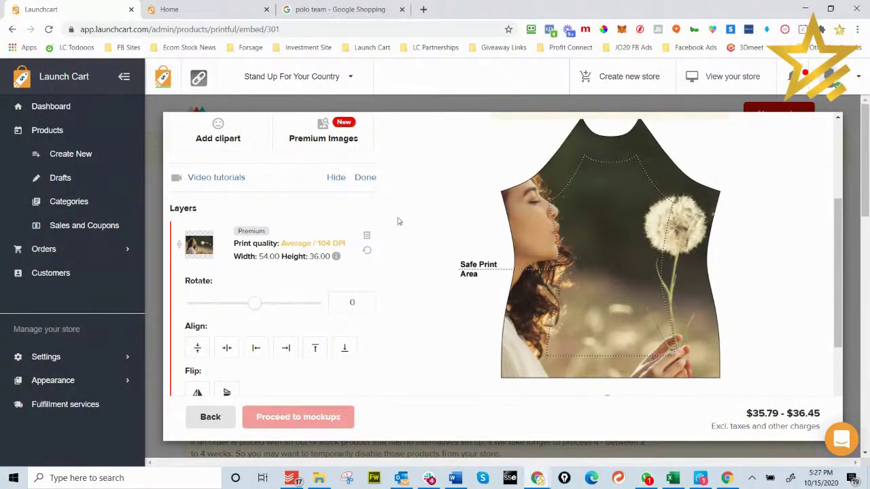
Browse the Premium Images again and add the blue lake landscape to the rash guard's front
scroll(399, 221, "up", 2)
left_click(334, 250)
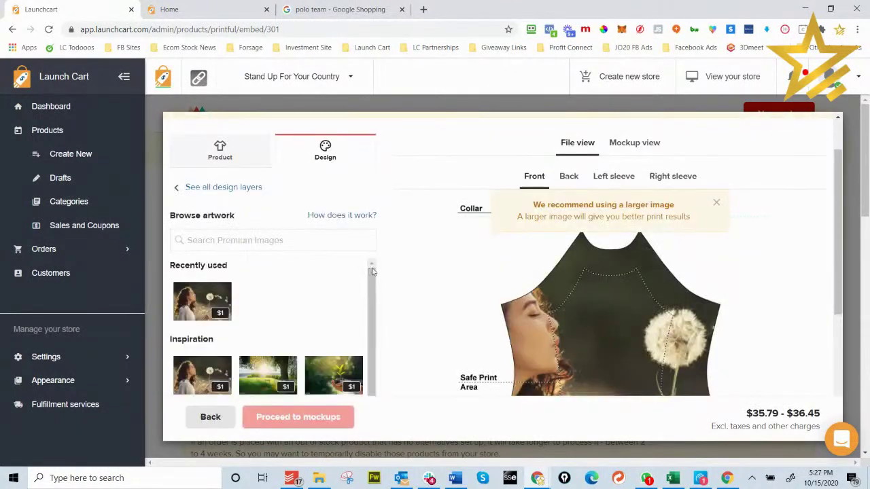
left_click_drag(374, 278, 362, 341)
scroll(339, 337, "down", 5)
scroll(315, 331, "down", 5)
scroll(314, 331, "down", 6)
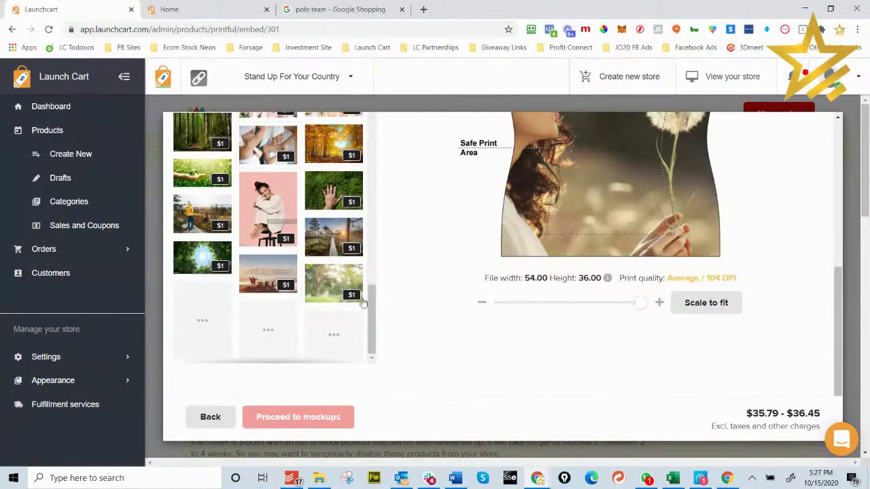
left_click_drag(372, 309, 387, 255)
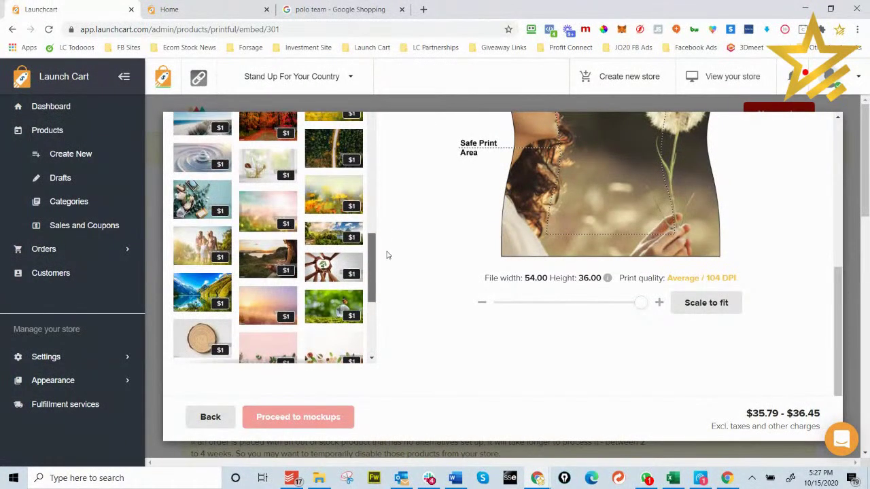
left_click_drag(373, 275, 381, 216)
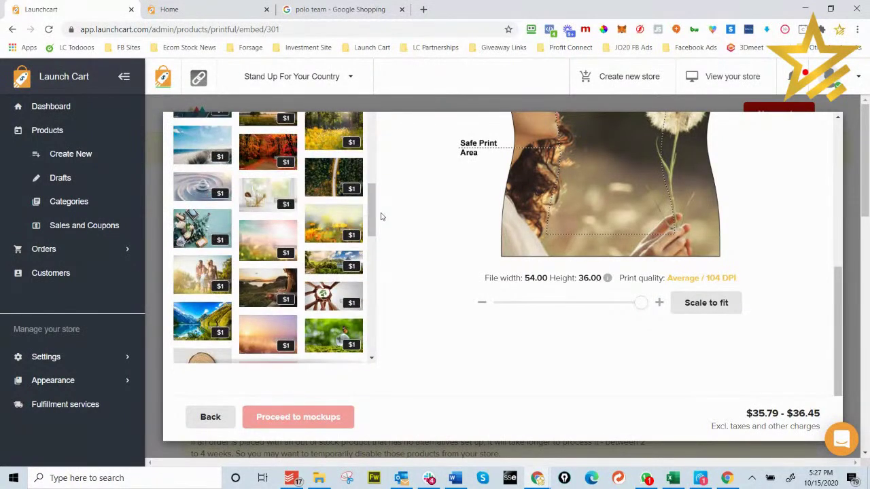
scroll(380, 216, "up", 3)
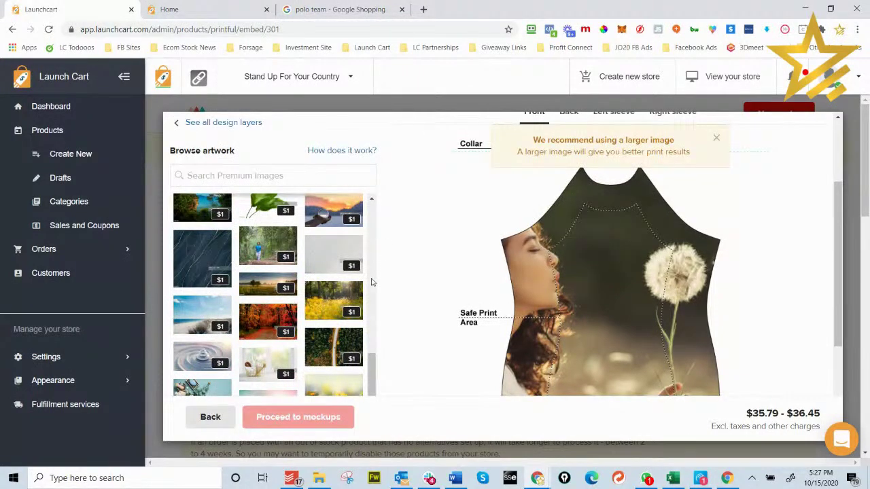
left_click_drag(372, 360, 401, 240)
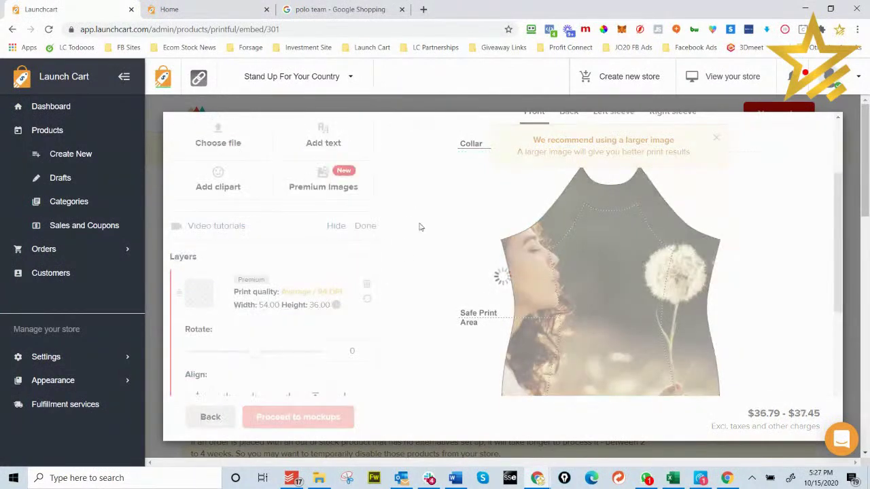
scroll(414, 244, "down", 1)
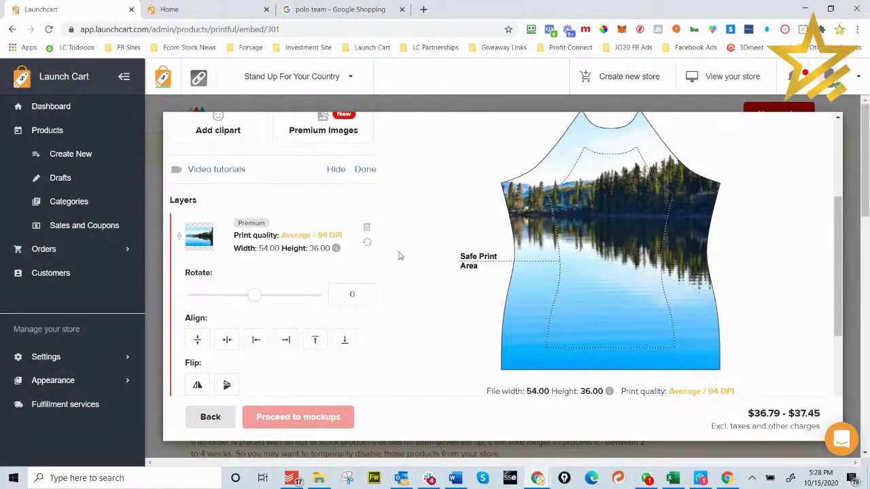
Reposition the lake image on the front print area and scale it down to about 30.83 wide by 20.57 high
left_click_drag(557, 233, 588, 249)
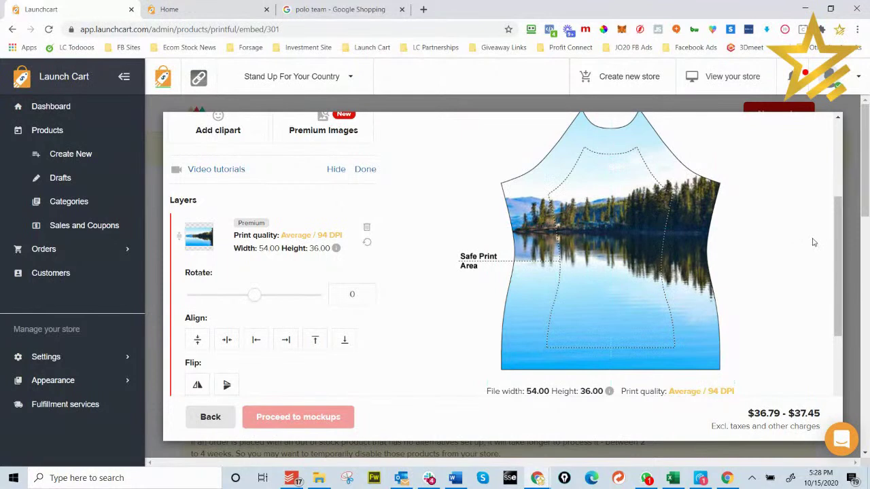
scroll(839, 242, "up", 2)
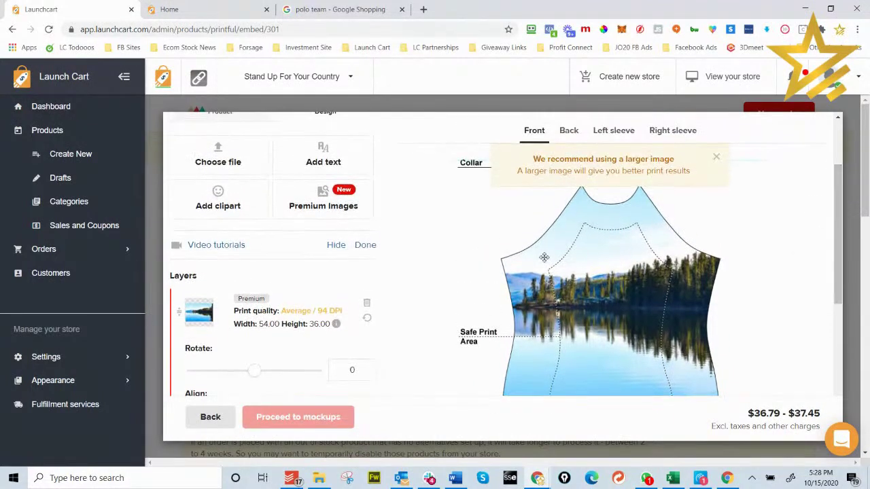
left_click_drag(593, 247, 593, 301)
left_click_drag(452, 207, 555, 309)
left_click_drag(557, 279, 556, 275)
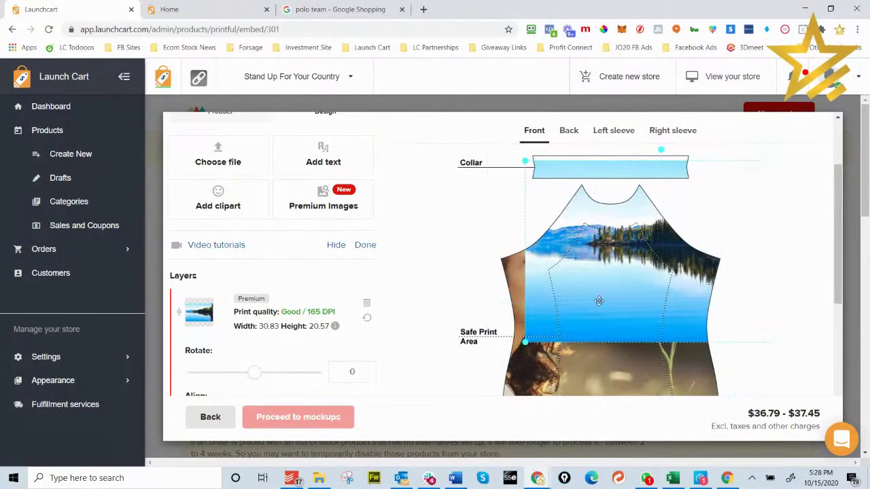
Move the reduced lake image down across the shirt front and remove it from the design
left_click_drag(611, 306, 719, 235)
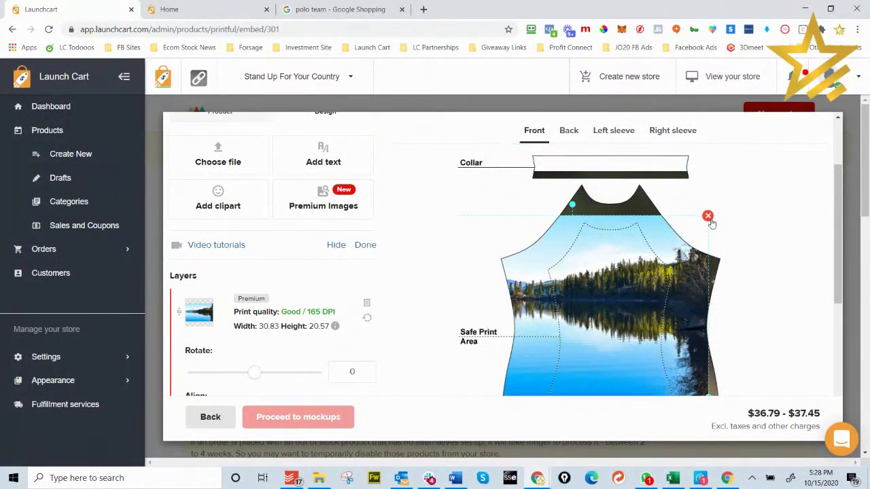
left_click(708, 216)
left_click(719, 159)
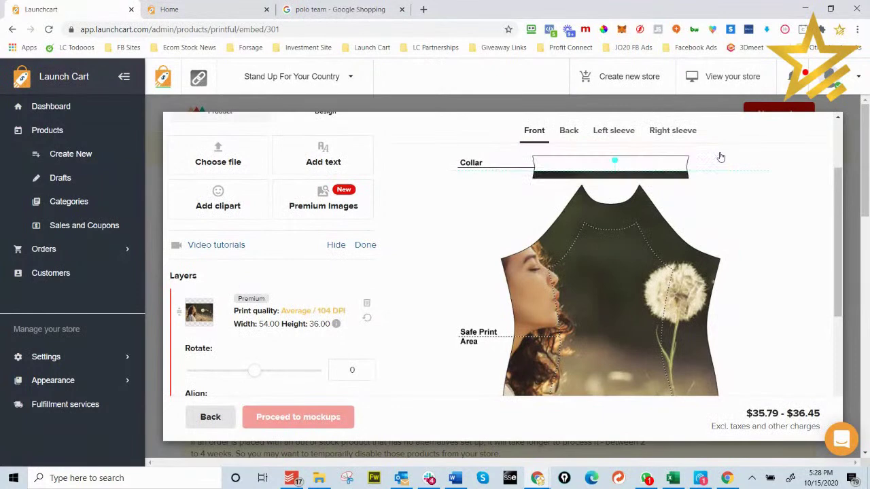
Return to product selection and open the T-shirts category under Men's clothing
left_click(215, 417)
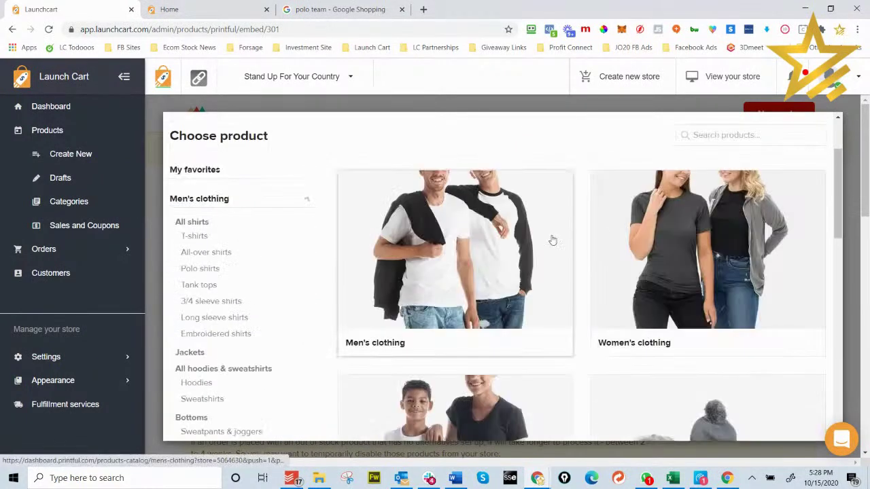
left_click(445, 296)
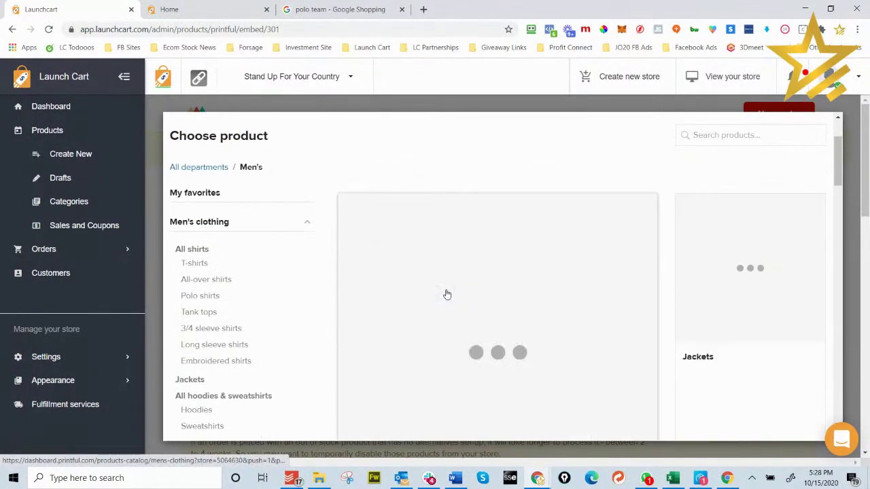
scroll(521, 290, "down", 3)
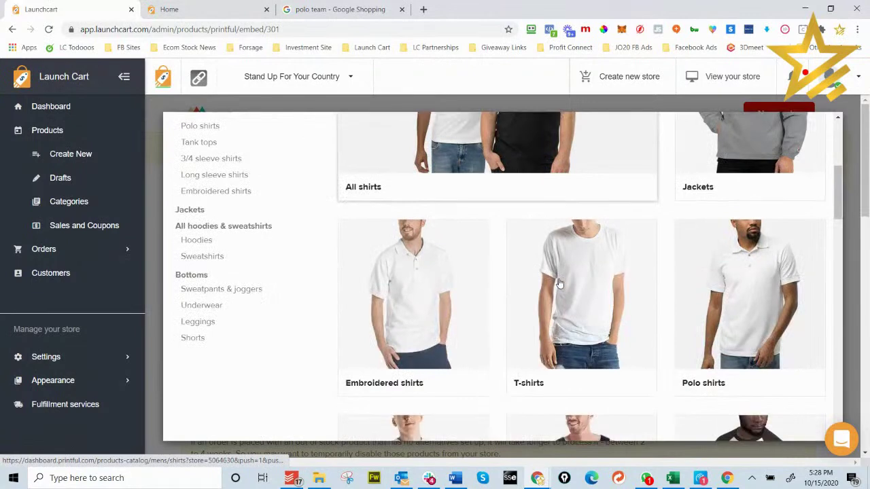
left_click(591, 293)
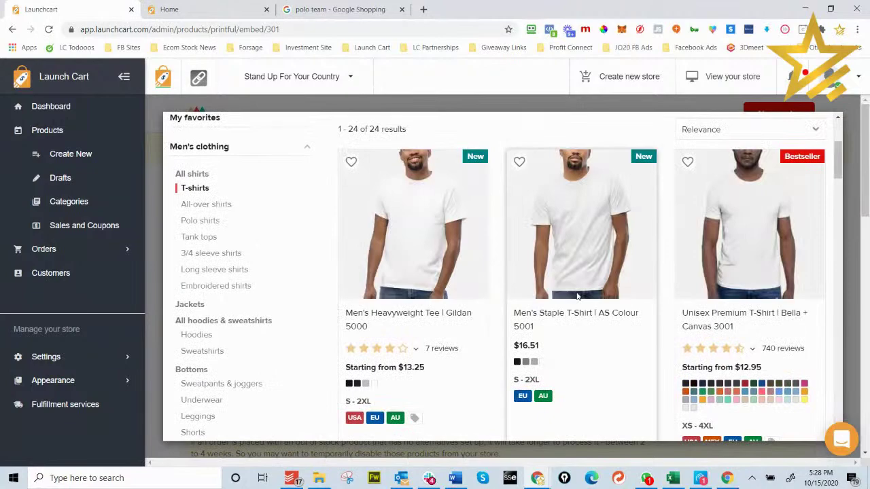
Choose a regular short-sleeve T-shirt from further down the men's T-shirt list and show its design options
scroll(577, 296, "down", 4)
scroll(577, 296, "down", 5)
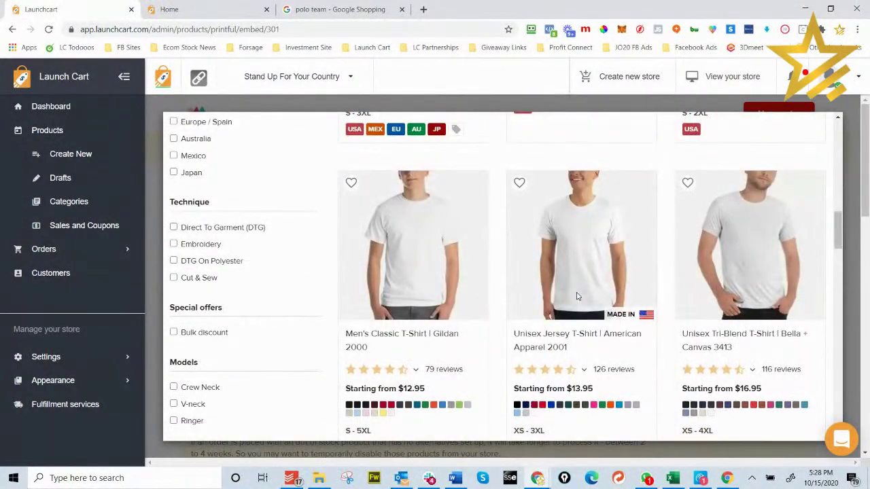
scroll(577, 297, "down", 4)
left_click(577, 296)
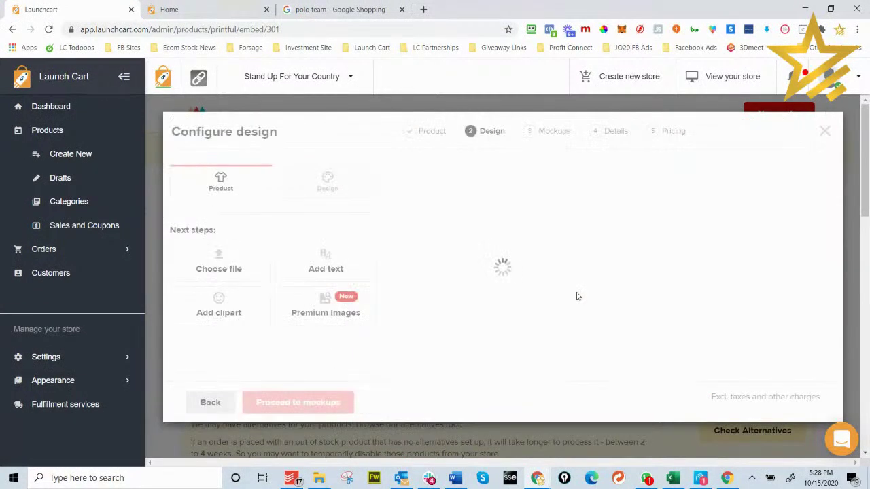
left_click(320, 187)
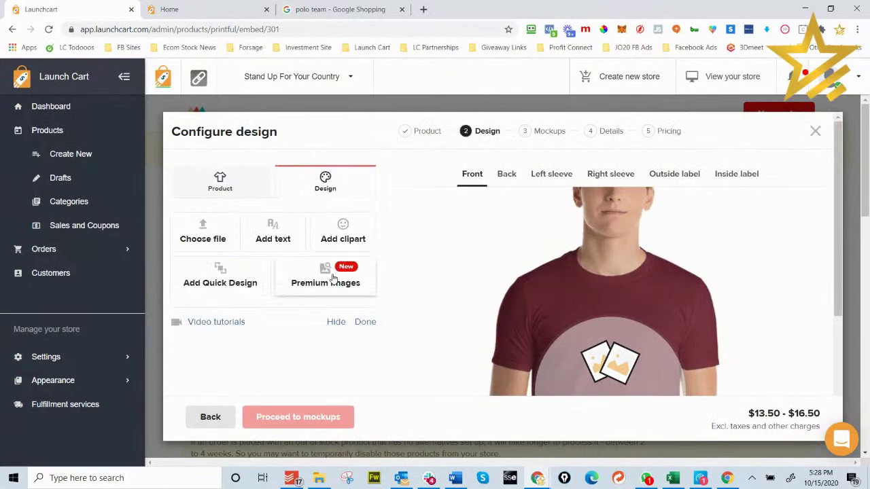
Browse the Premium Images and add the blue layered watercolor waves artwork to the T-shirt's front
left_click(342, 279)
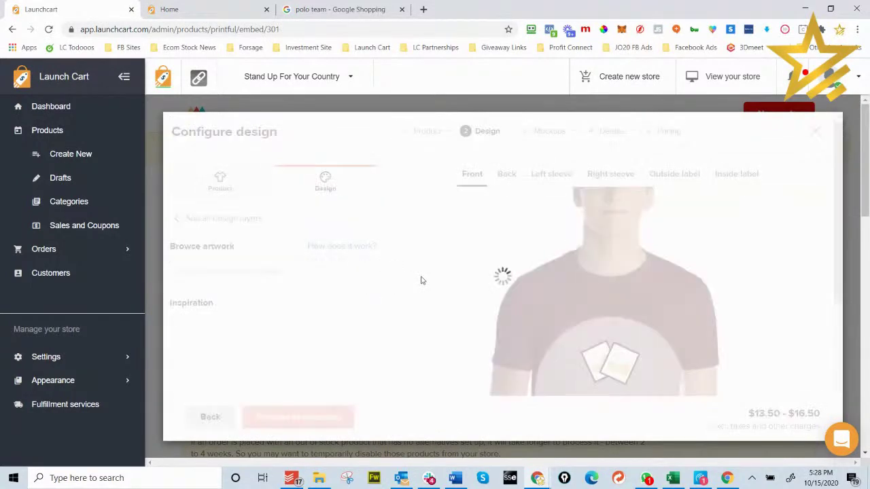
scroll(339, 319, "down", 10)
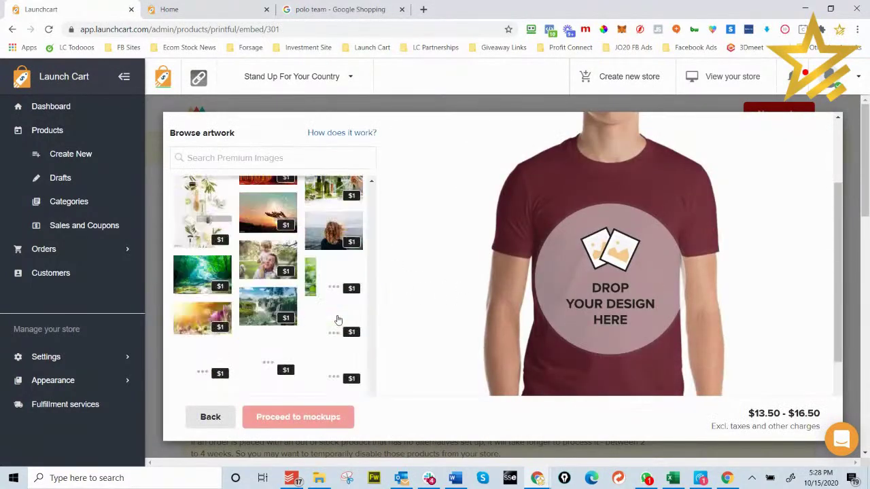
scroll(338, 319, "down", 10)
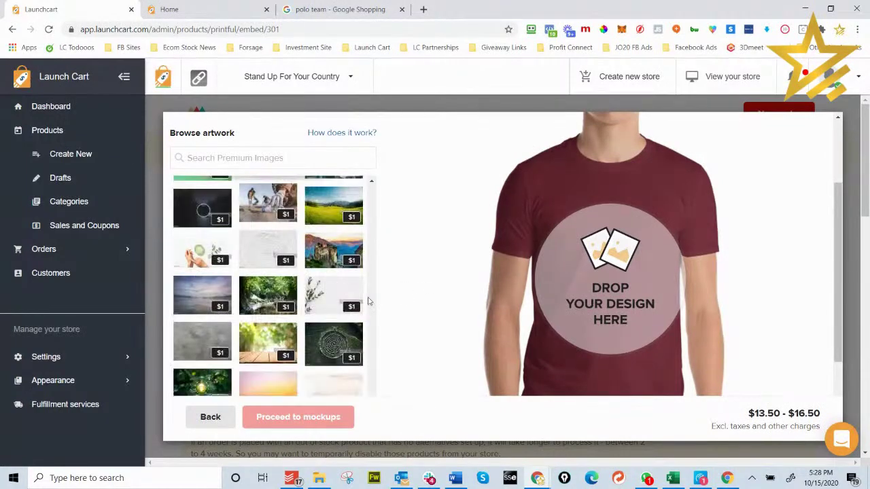
scroll(351, 307, "down", 3)
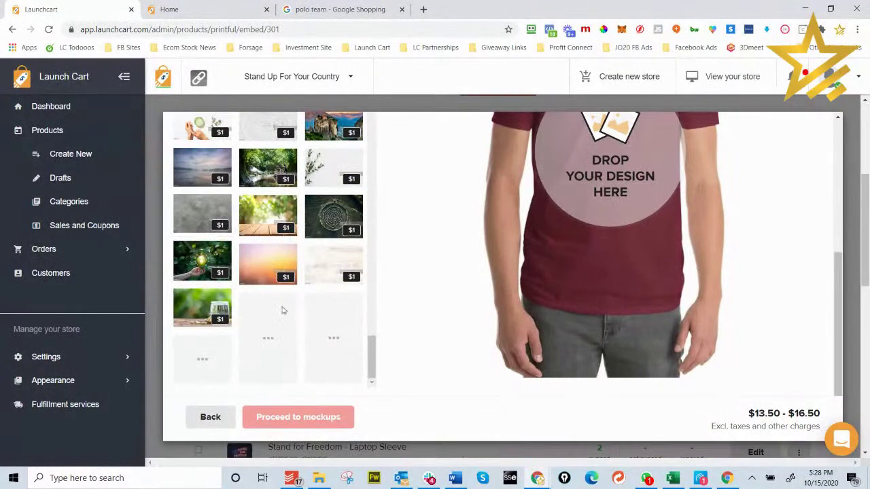
left_click_drag(366, 356, 378, 297)
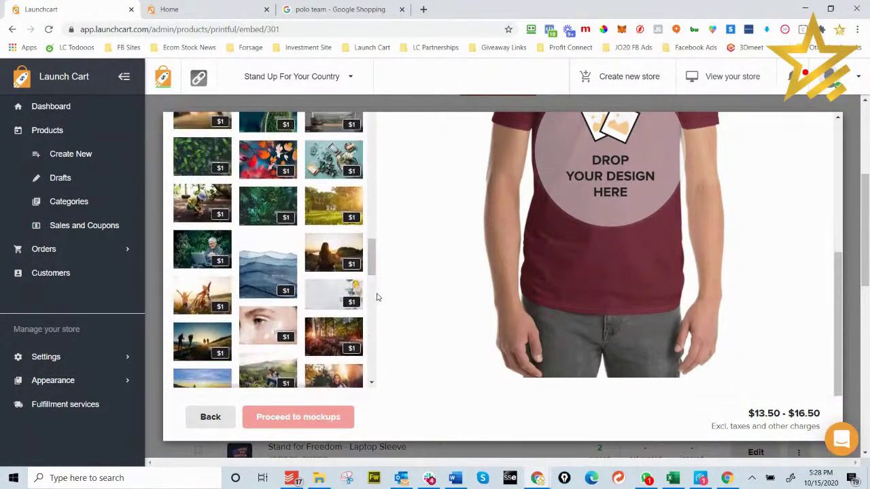
left_click(286, 276)
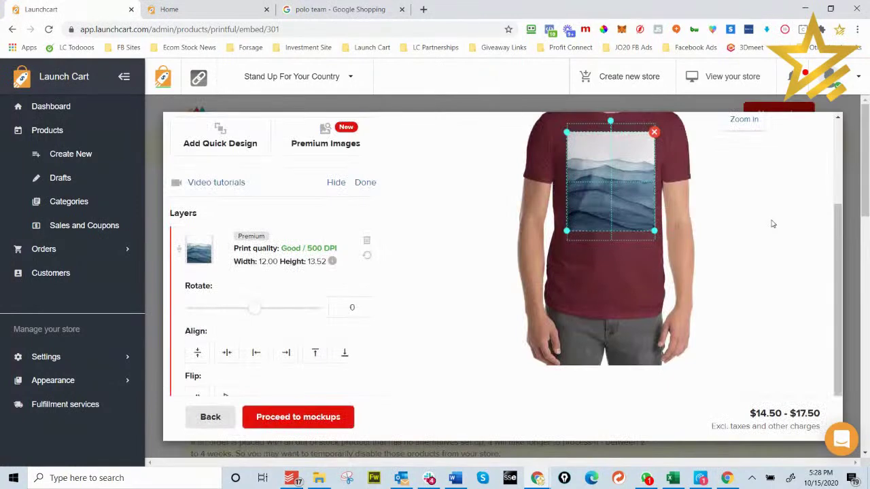
Browse the Quick Design collections for the T-shirt and return to the design tools
scroll(772, 224, "up", 3)
scroll(772, 223, "down", 2)
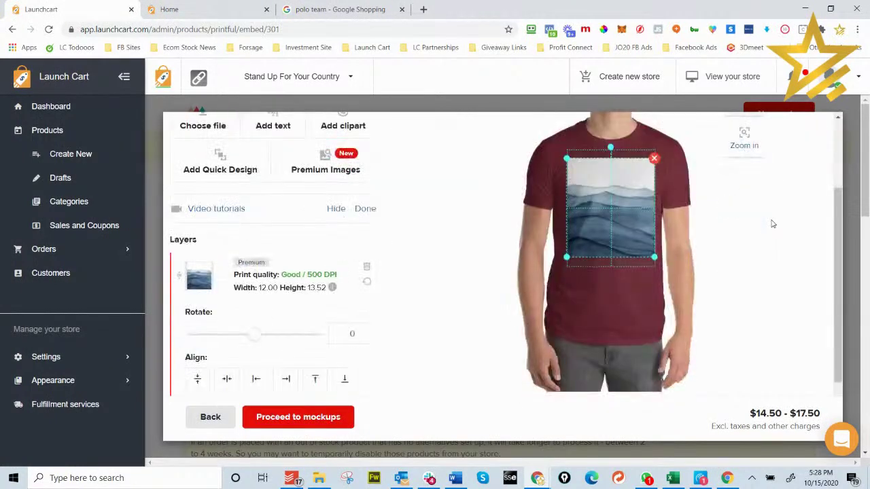
scroll(696, 233, "up", 2)
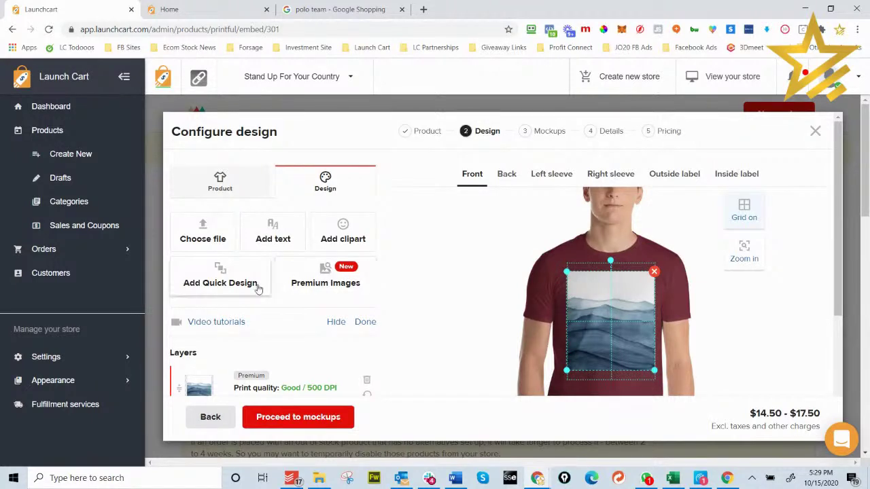
left_click(235, 286)
scroll(470, 280, "down", 1)
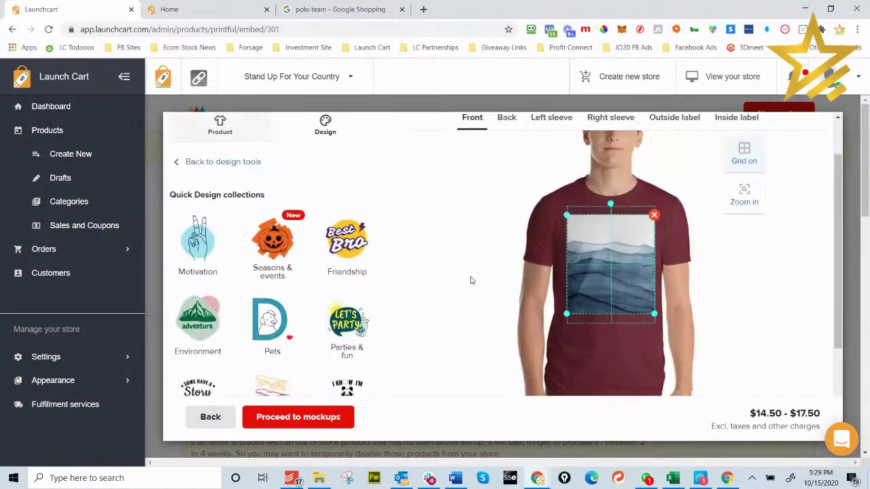
scroll(306, 278, "down", 2)
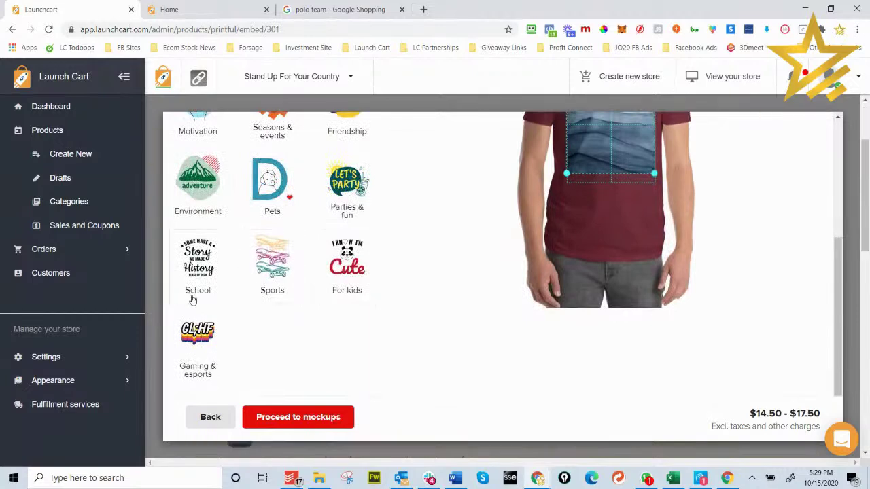
scroll(302, 297, "up", 3)
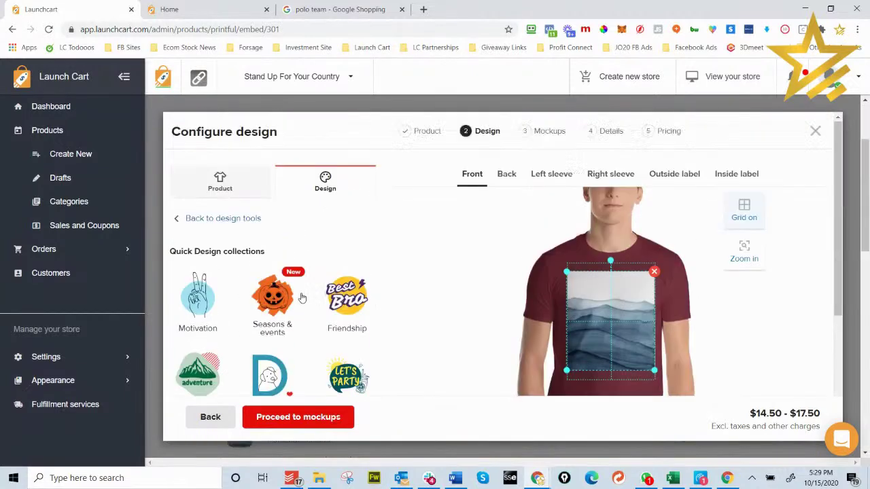
left_click(204, 218)
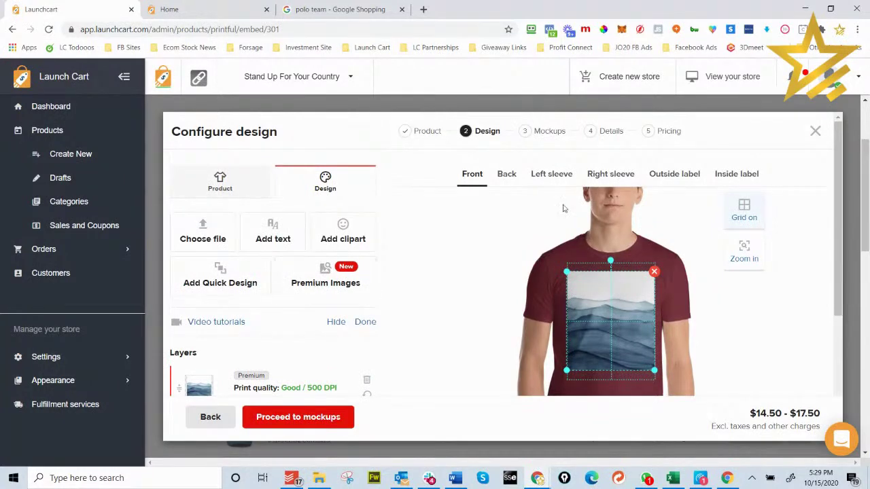
Browse the Premium Images and add the purple starry sky artwork with the figure on a rock to the T-shirt's front
scroll(651, 212, "down", 2)
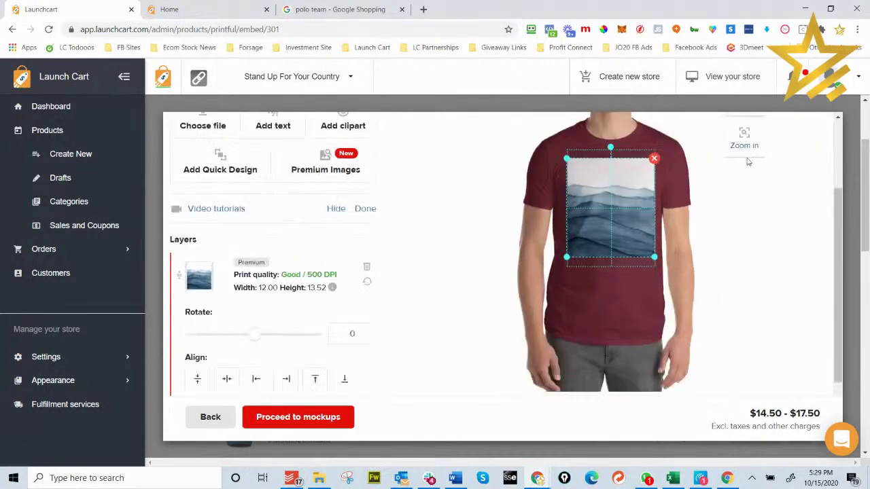
scroll(341, 231, "up", 1)
left_click(331, 224)
scroll(295, 339, "down", 10)
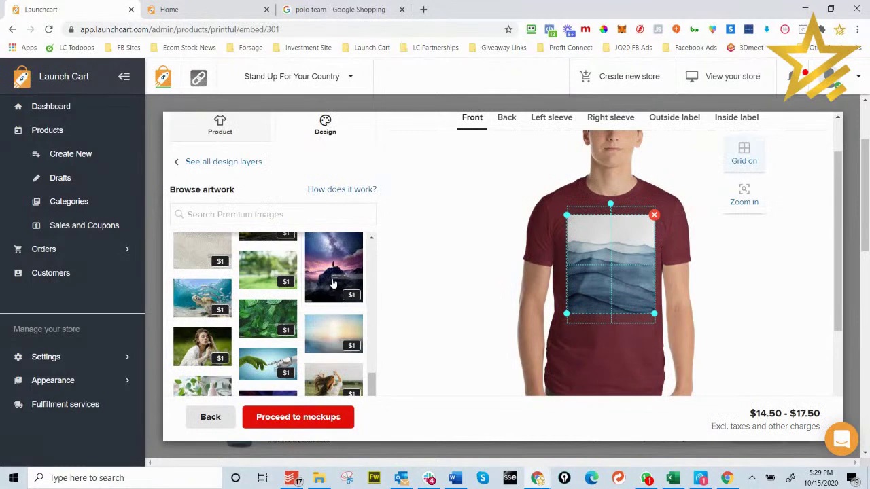
left_click(333, 284)
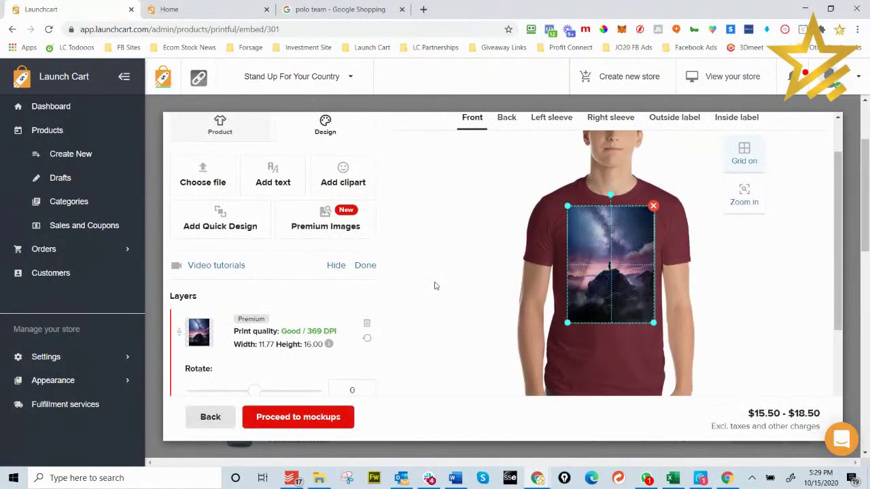
scroll(436, 286, "up", 1)
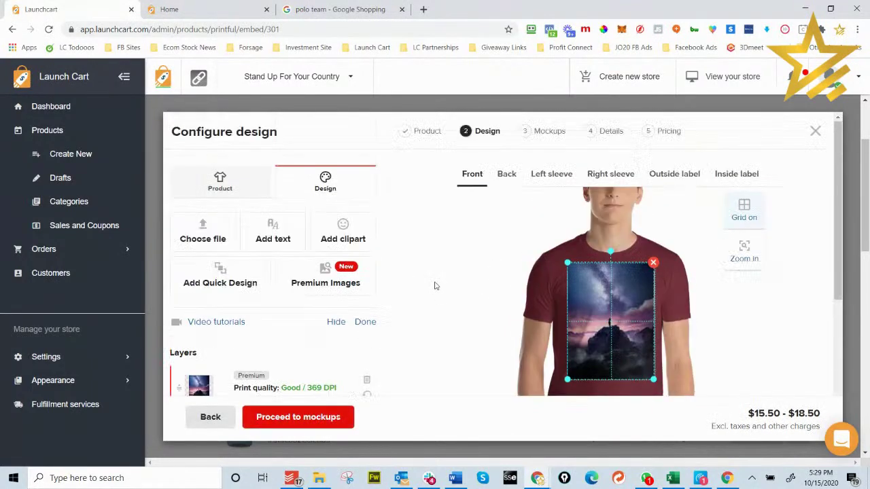
Close the product builder, discarding the T-shirt design changes, and go to the store dashboard
left_click(814, 132)
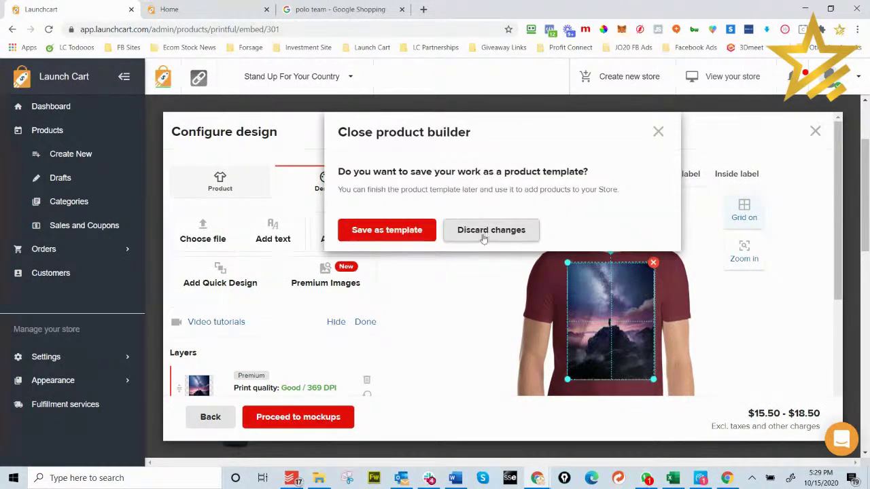
left_click(483, 231)
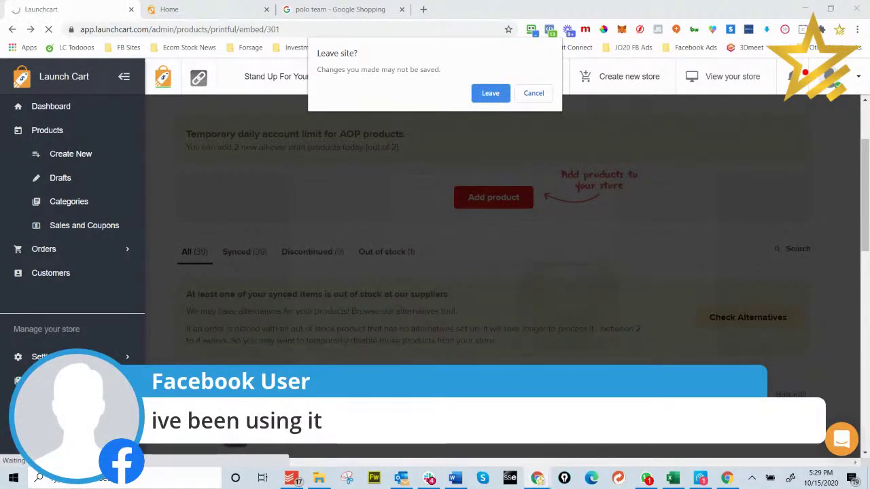
left_click(534, 94)
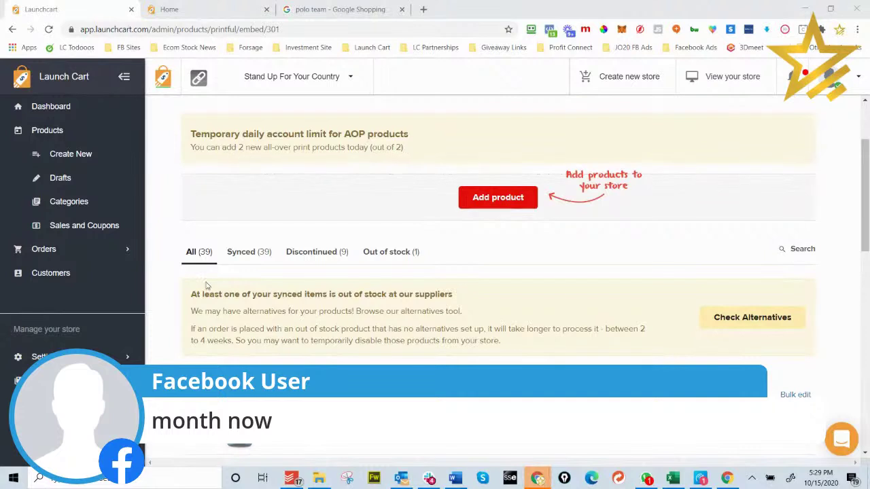
left_click(37, 107)
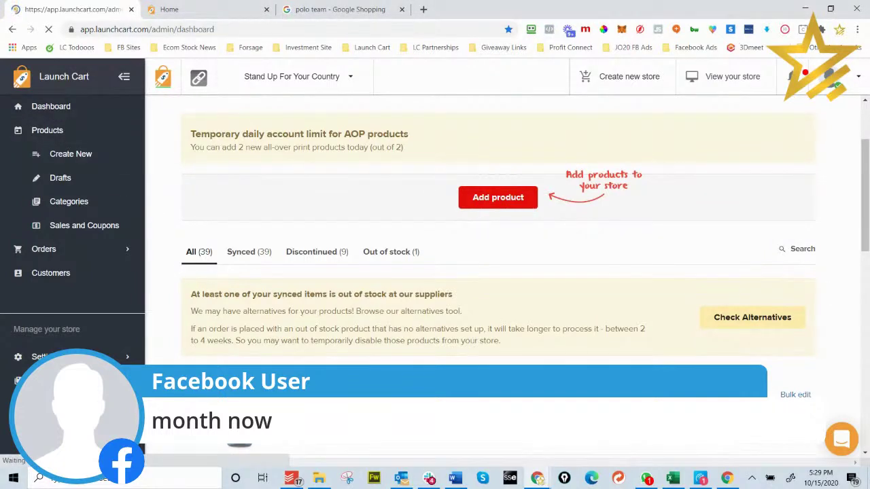